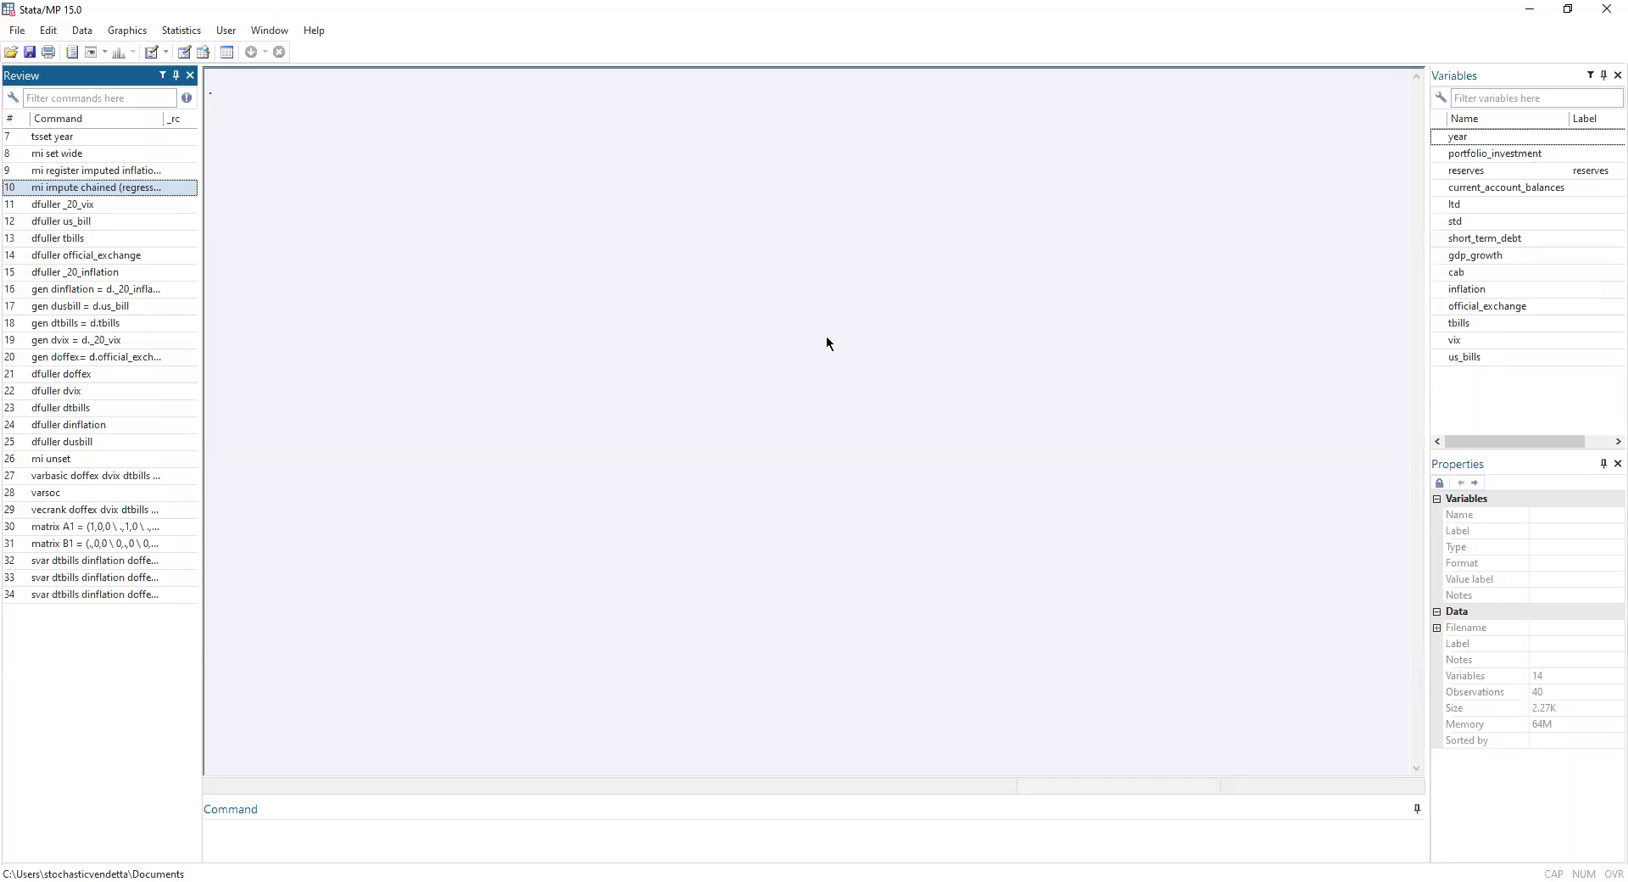
# Step: Rerun 'tsset year' from the history to make year the yearly time variable (1980–2019)
pyautogui.click(119, 136)
pyautogui.click(407, 835)
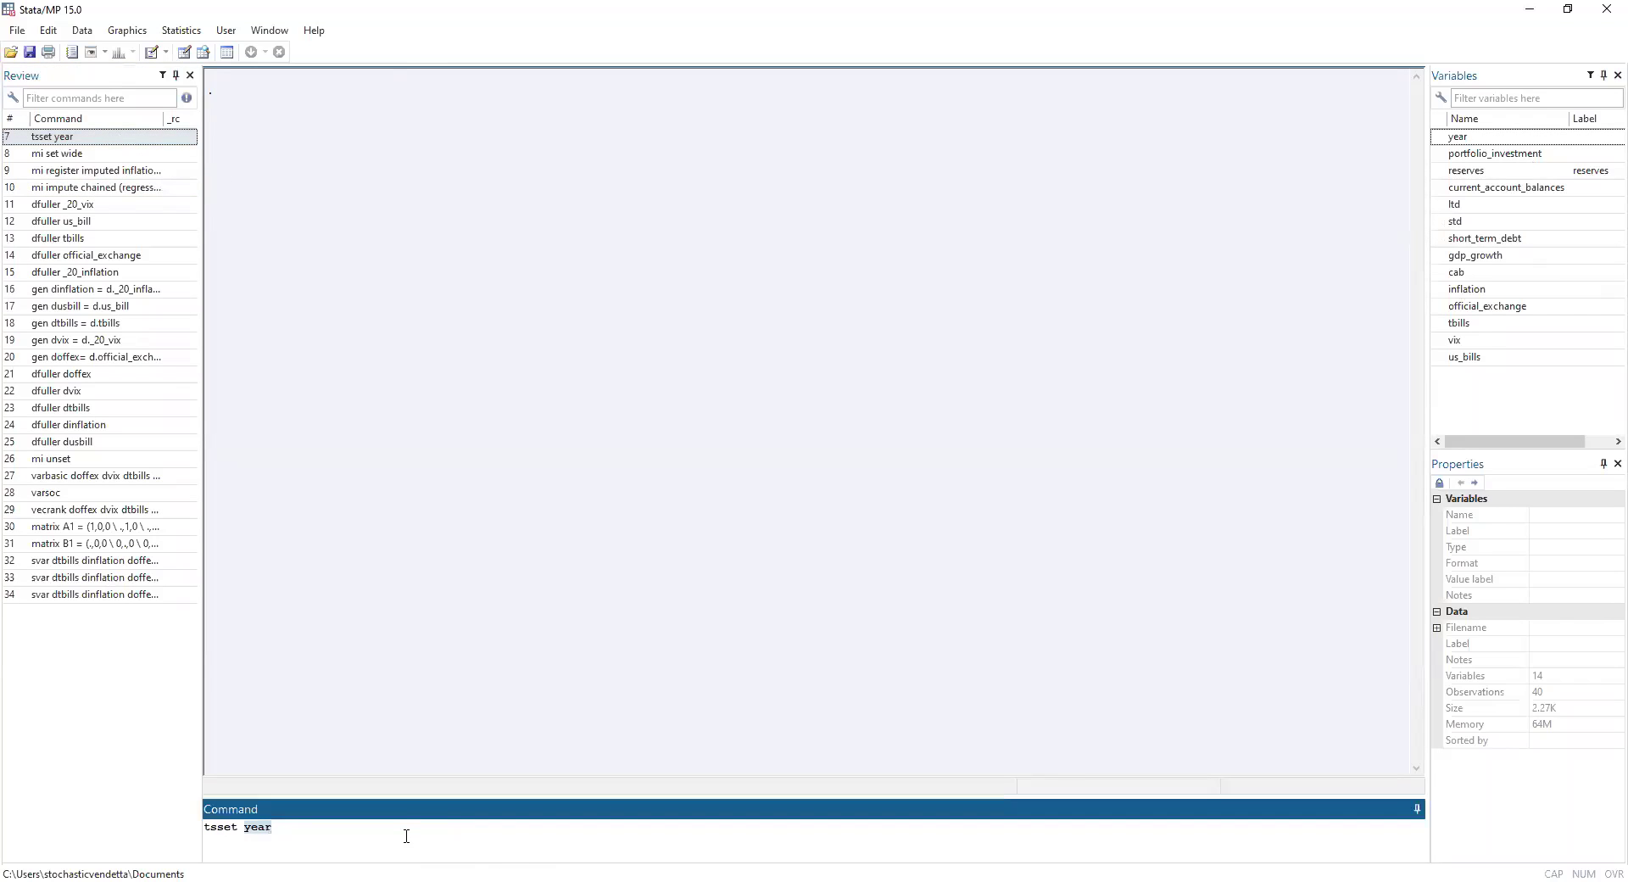
pyautogui.press('Return')
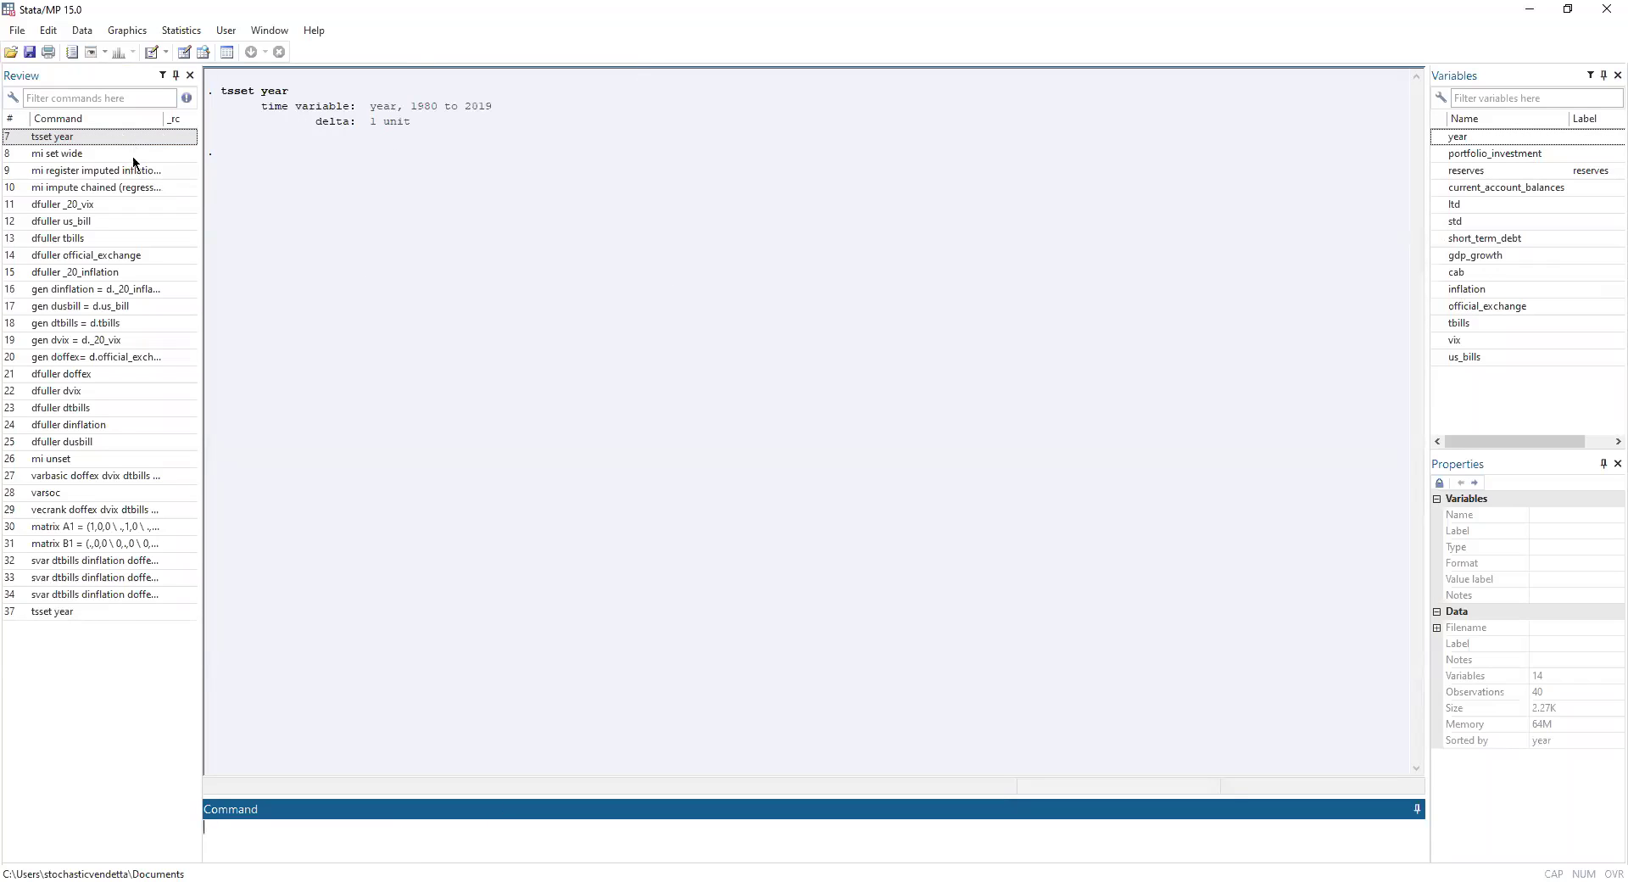
pyautogui.click(132, 156)
# Step: Run 'mi set wide', then 'mi register imputed inflation vix' from the command history
pyautogui.click(412, 834)
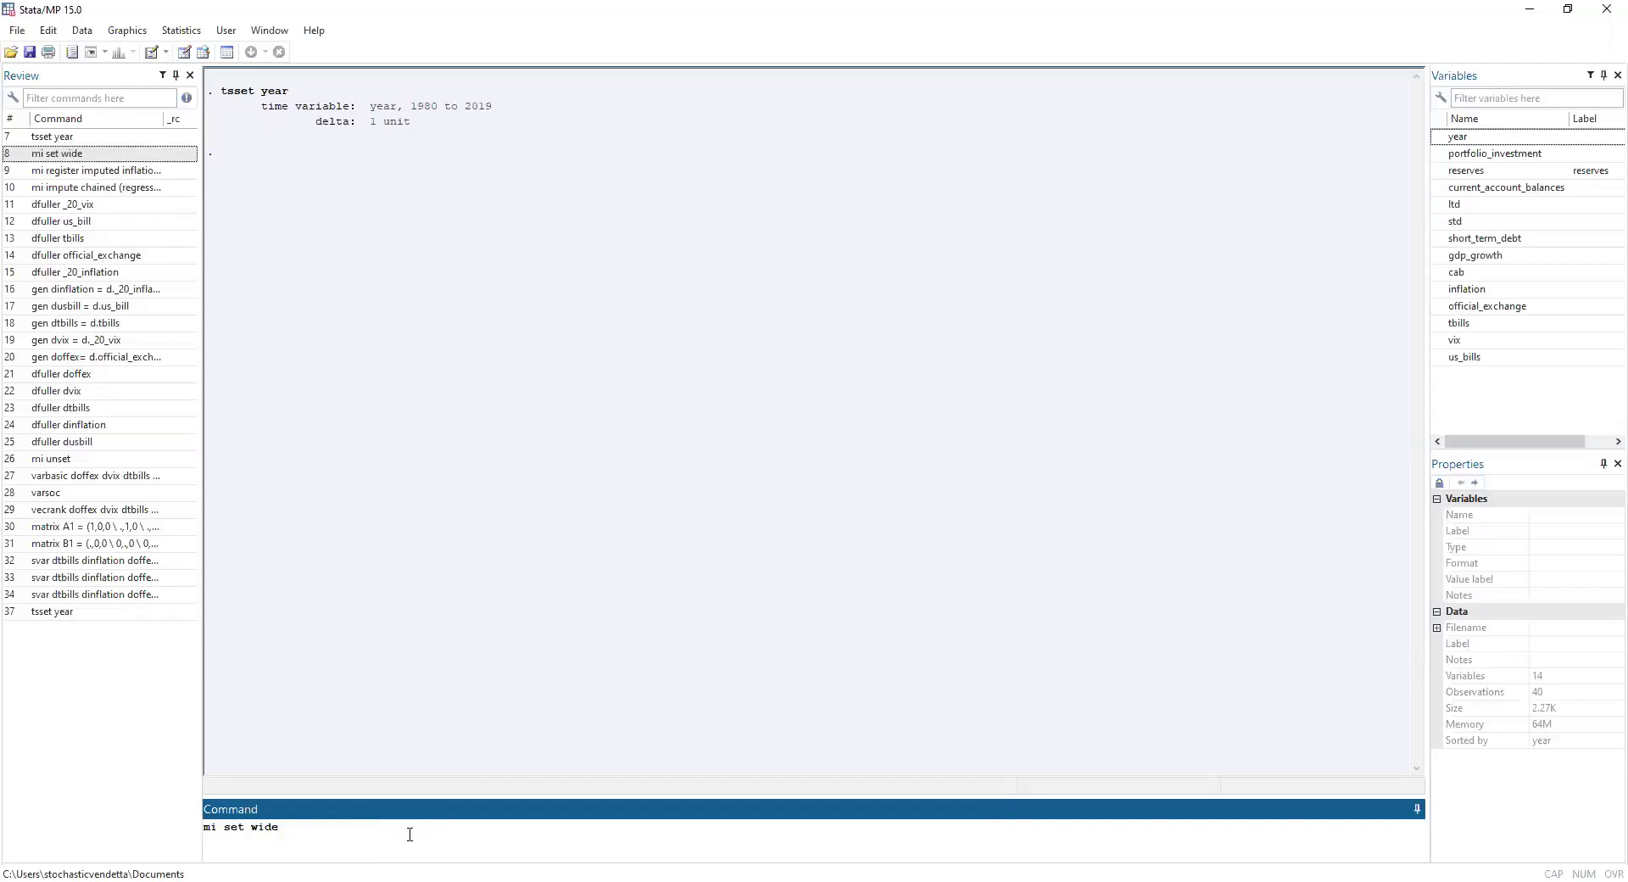
pyautogui.press('Return')
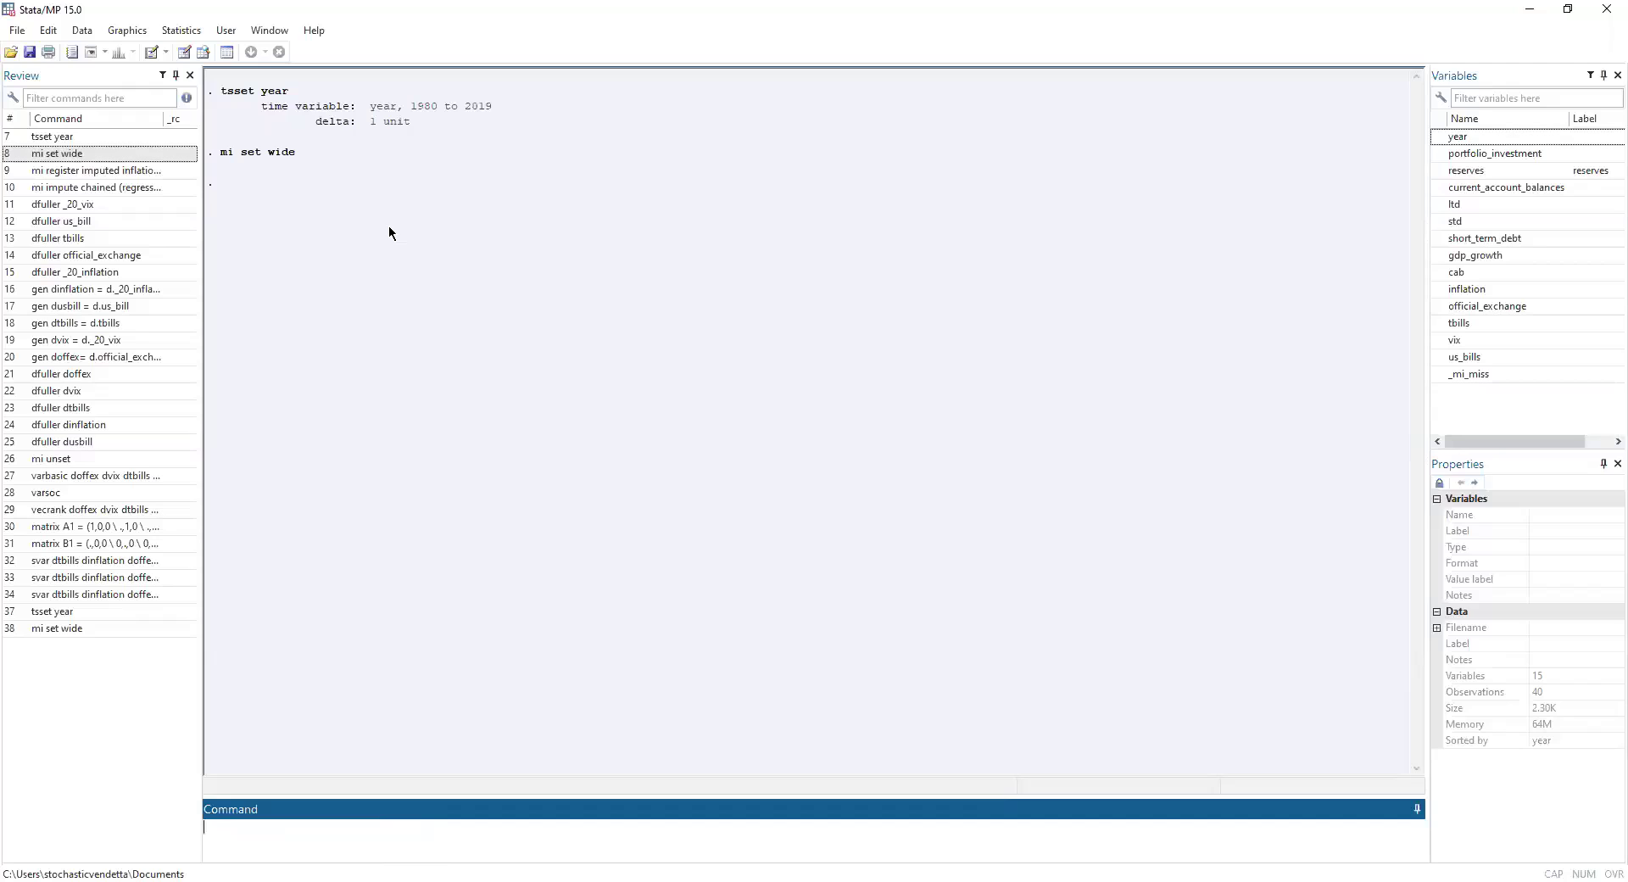
pyautogui.click(156, 171)
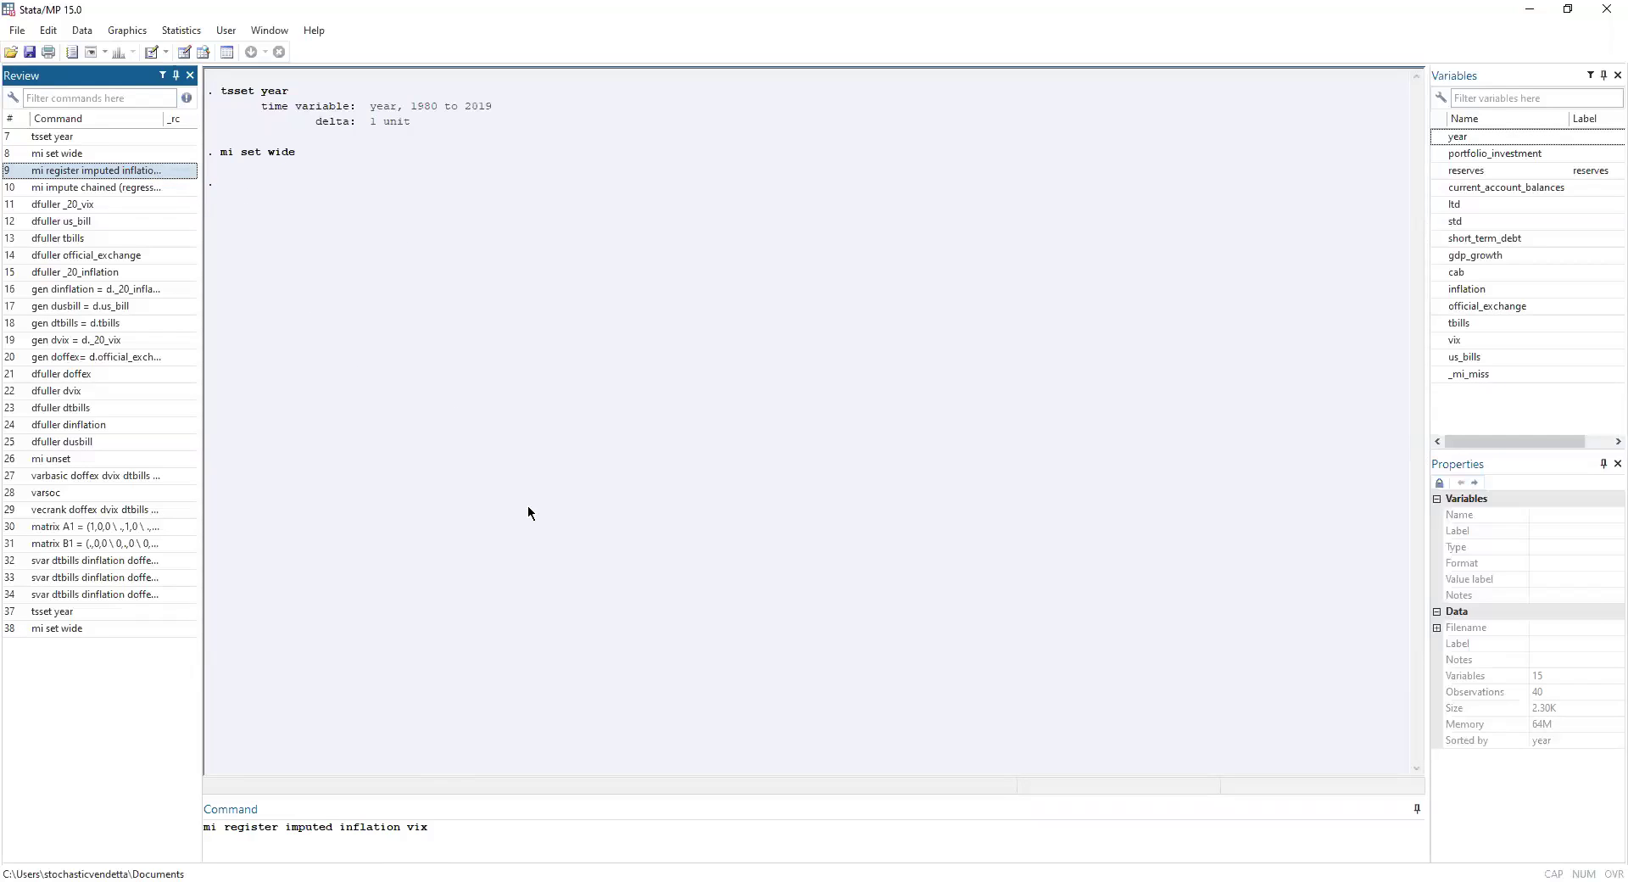
pyautogui.click(483, 854)
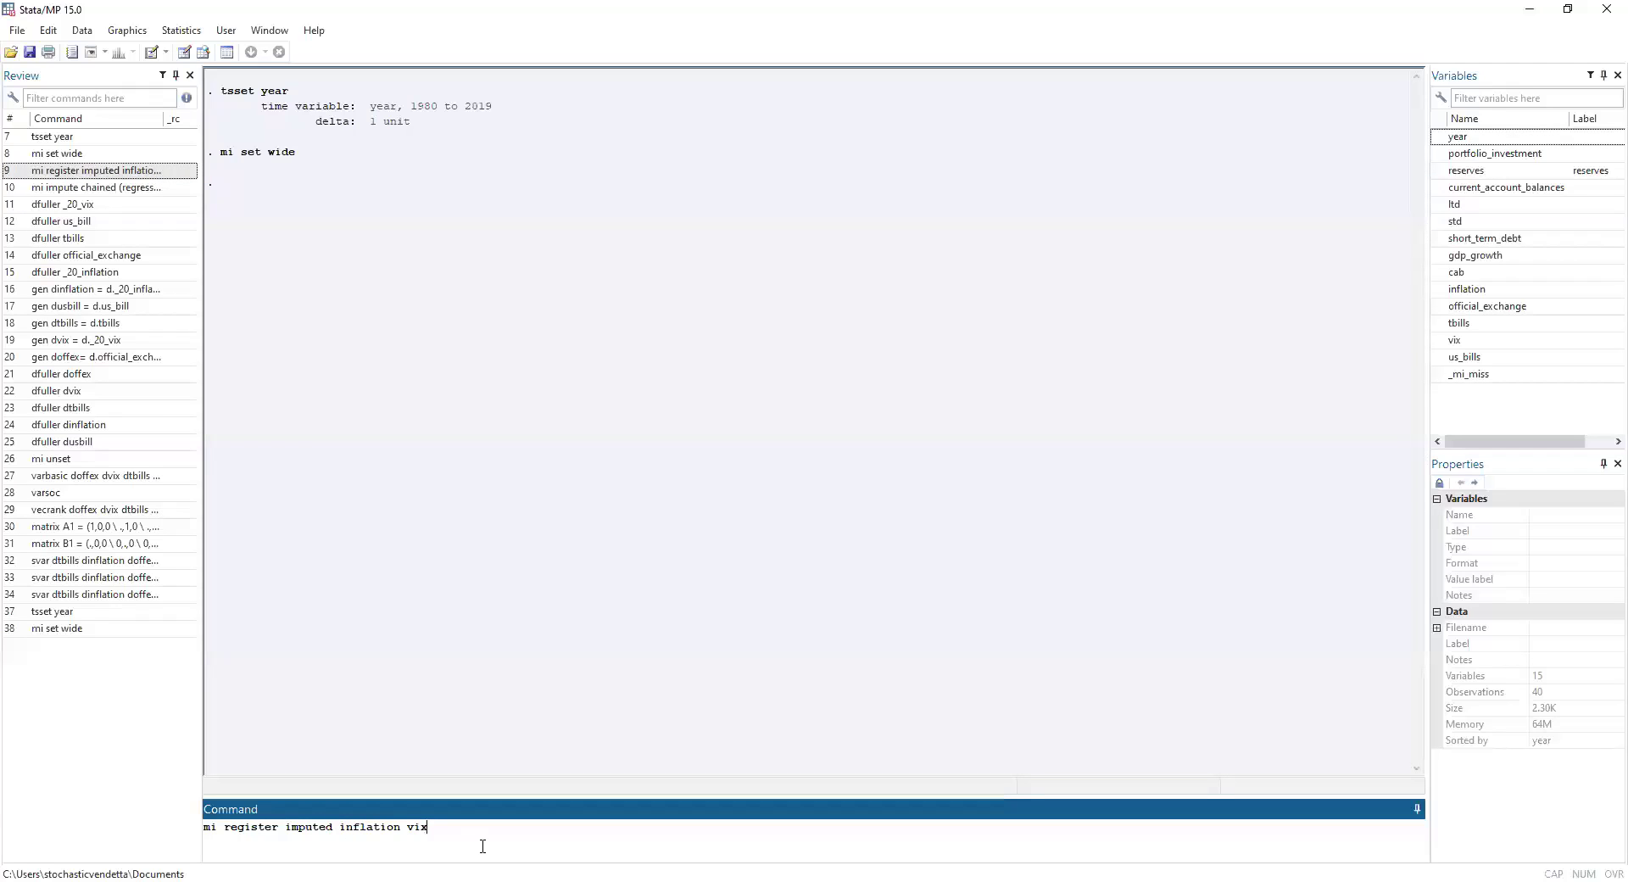
pyautogui.hotkey('ctrl', 'shift', 'Left')
pyautogui.press('Return')
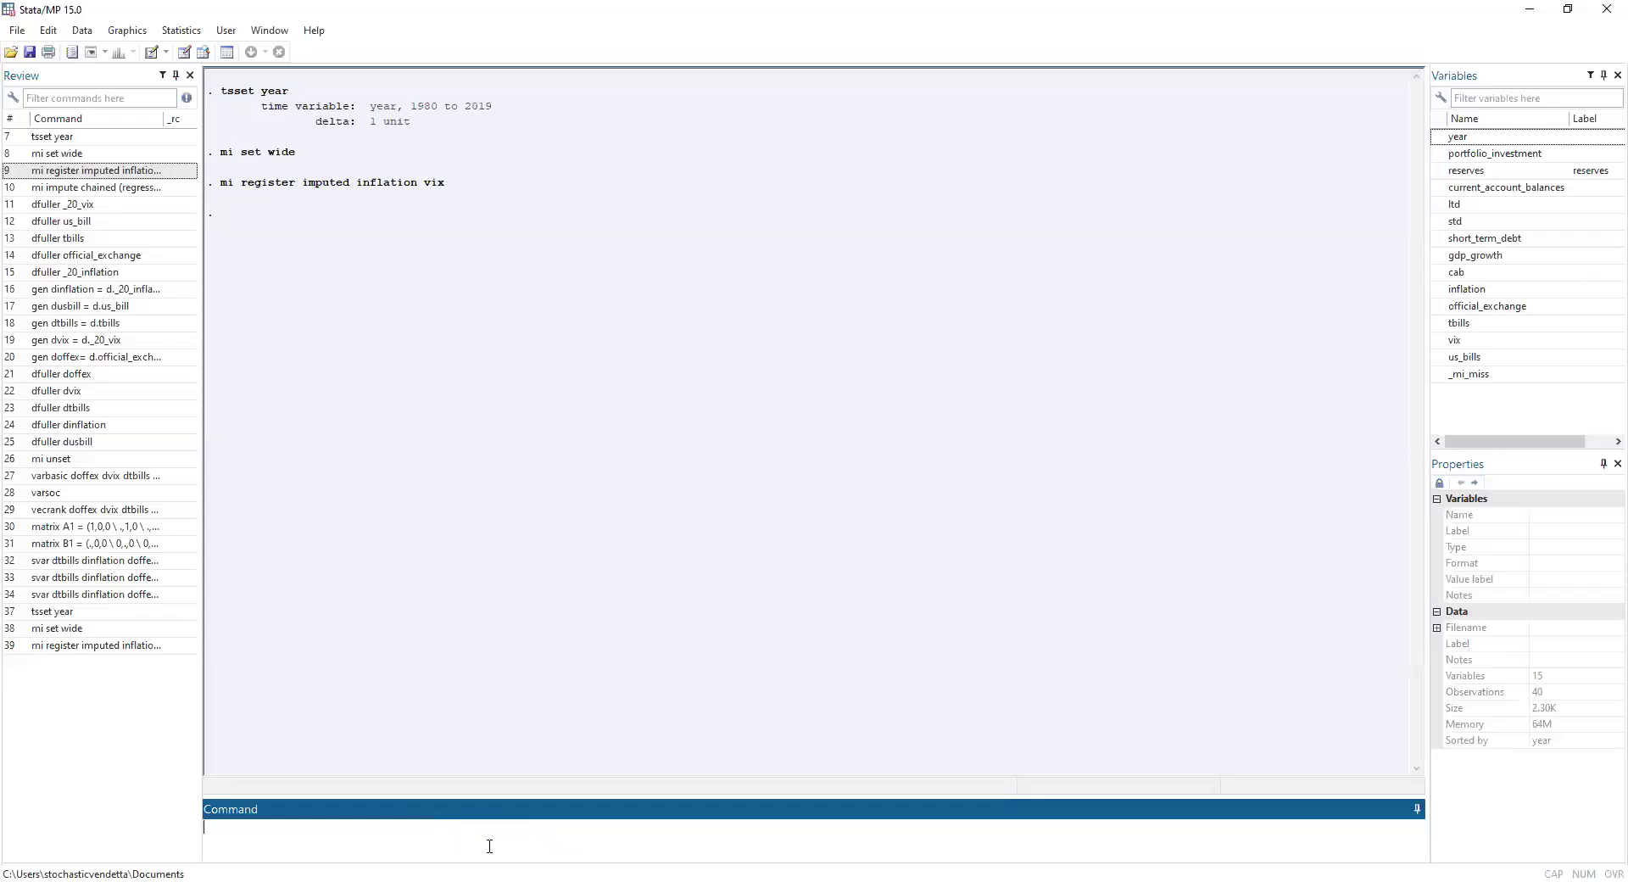
# Step: Bring back 'mi impute chained (regress) vix inflation … add(20) augment' into the Command box
pyautogui.click(92, 187)
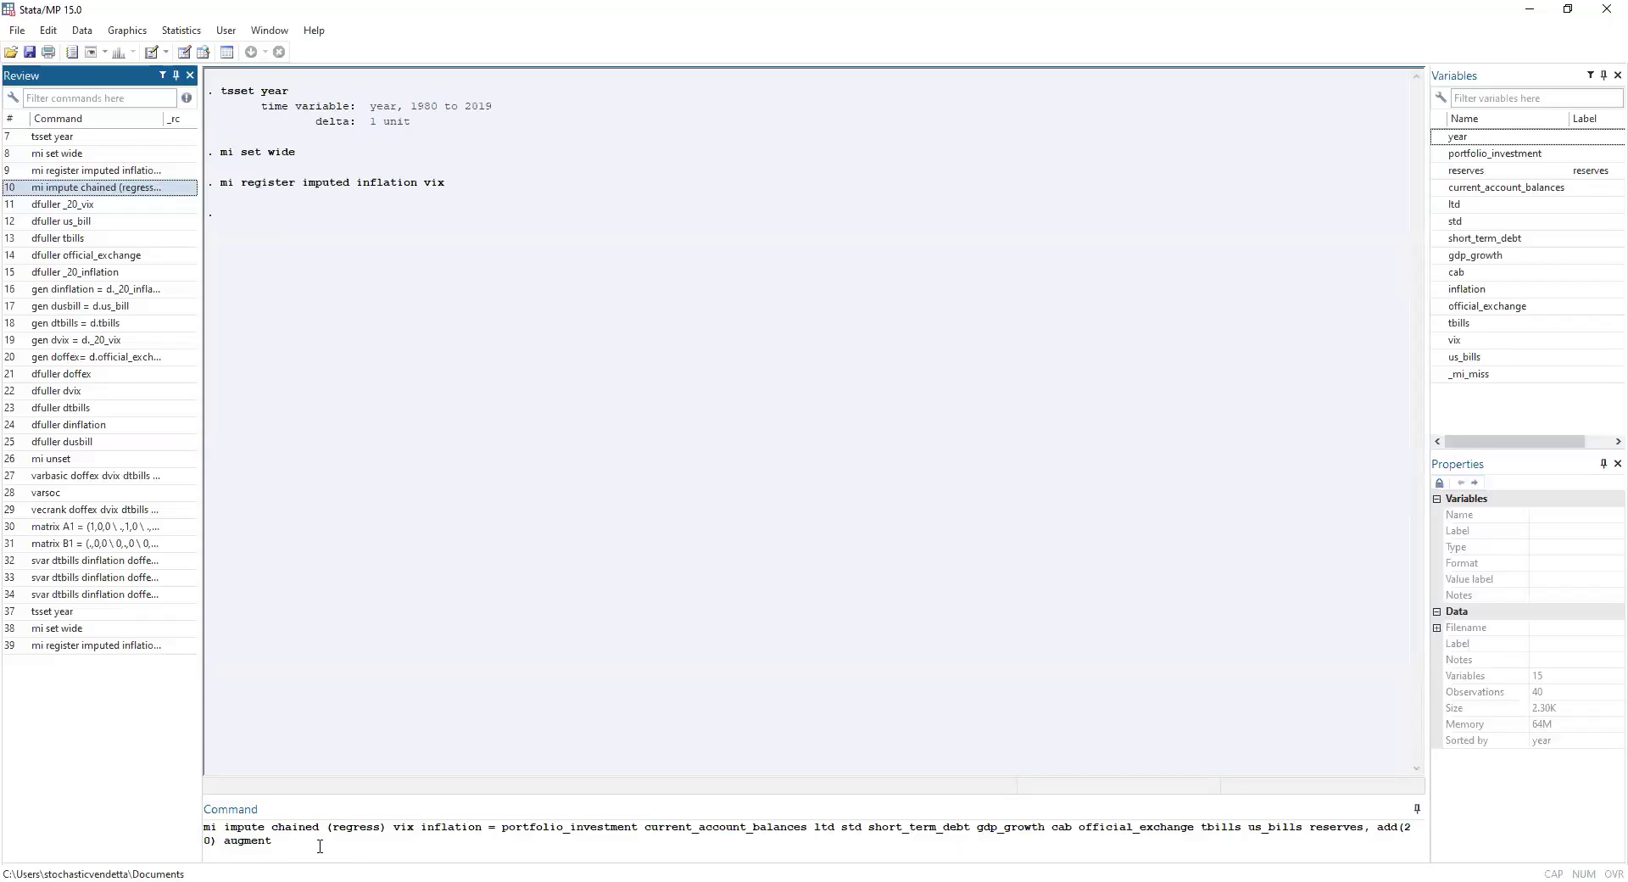
# Step: Run the mi impute chained (regress) command with add(20) augment and browse the new imputed variables
pyautogui.doubleClick(352, 859)
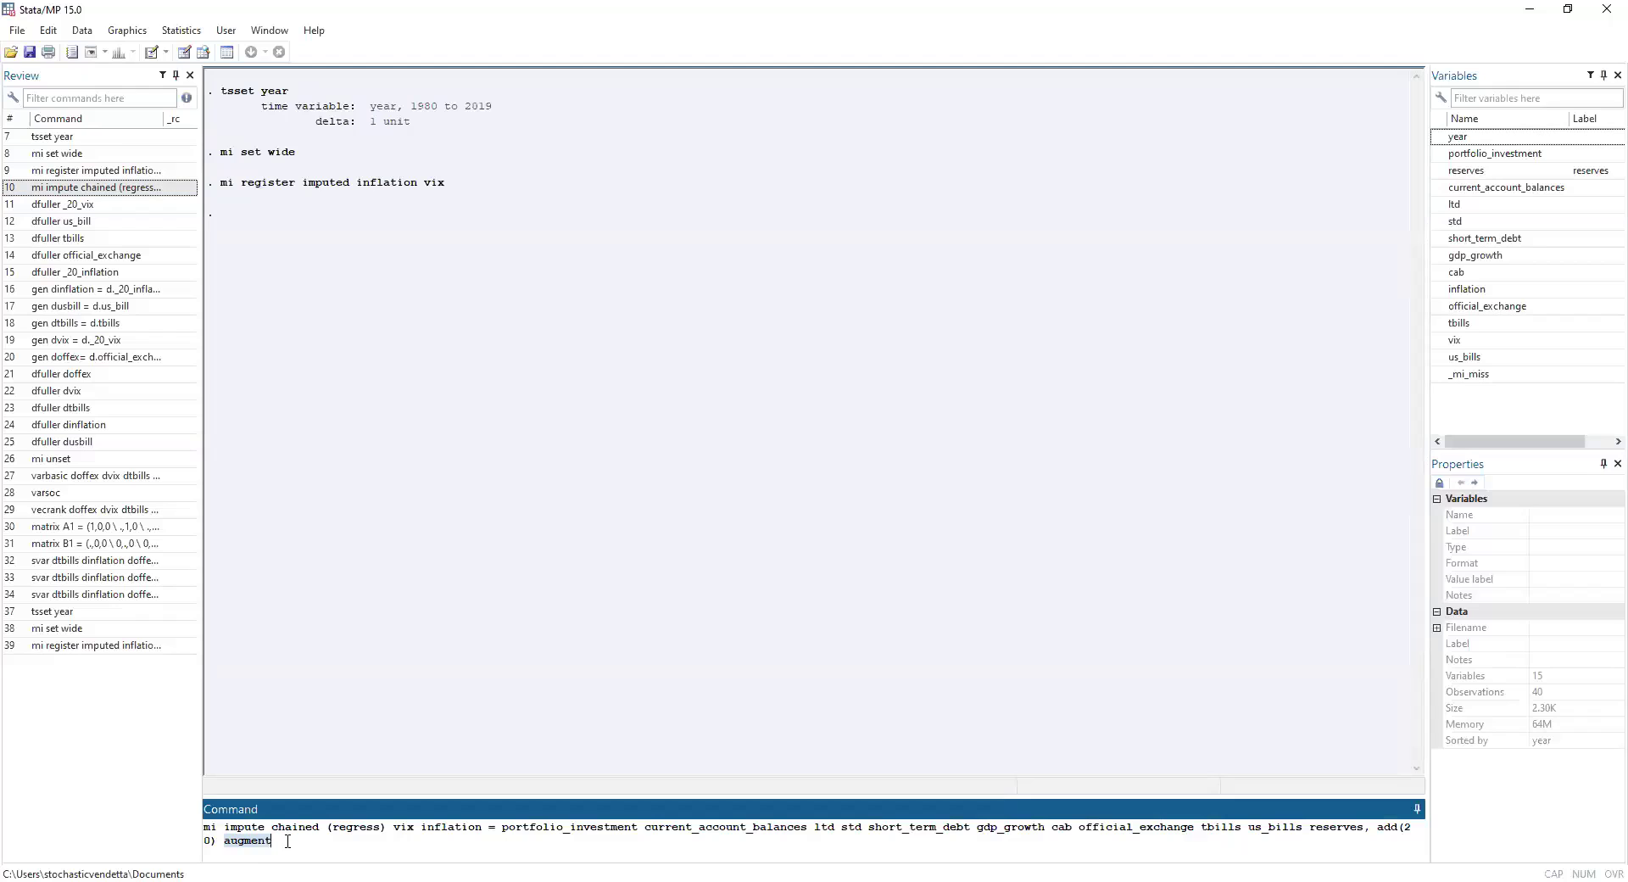
pyautogui.press('Return')
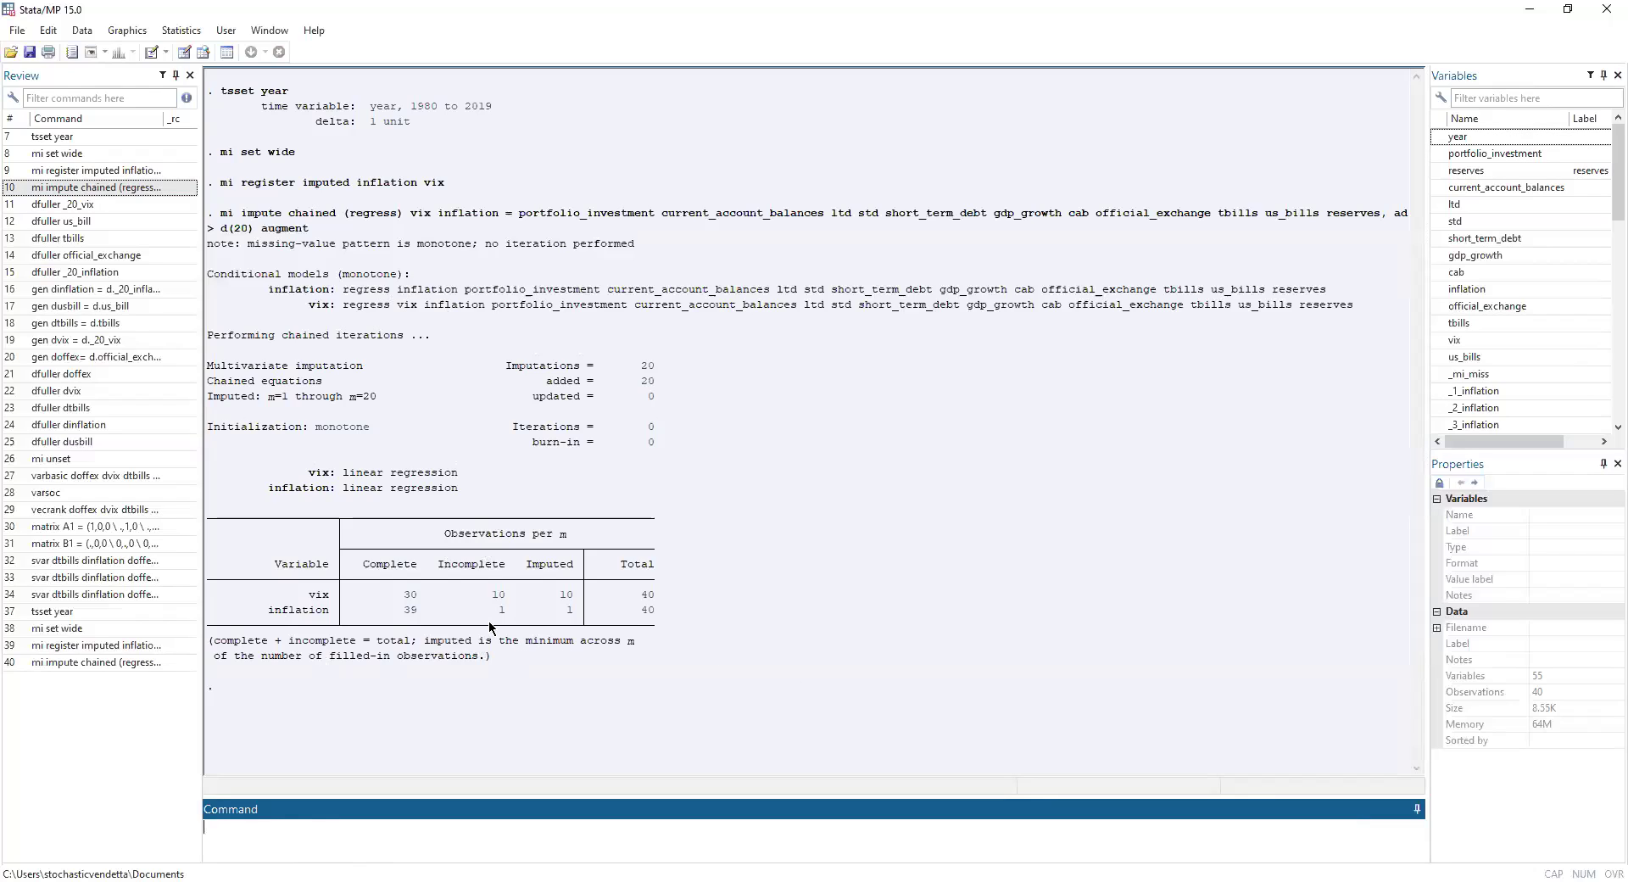
pyautogui.scroll(-2, 1541, 301)
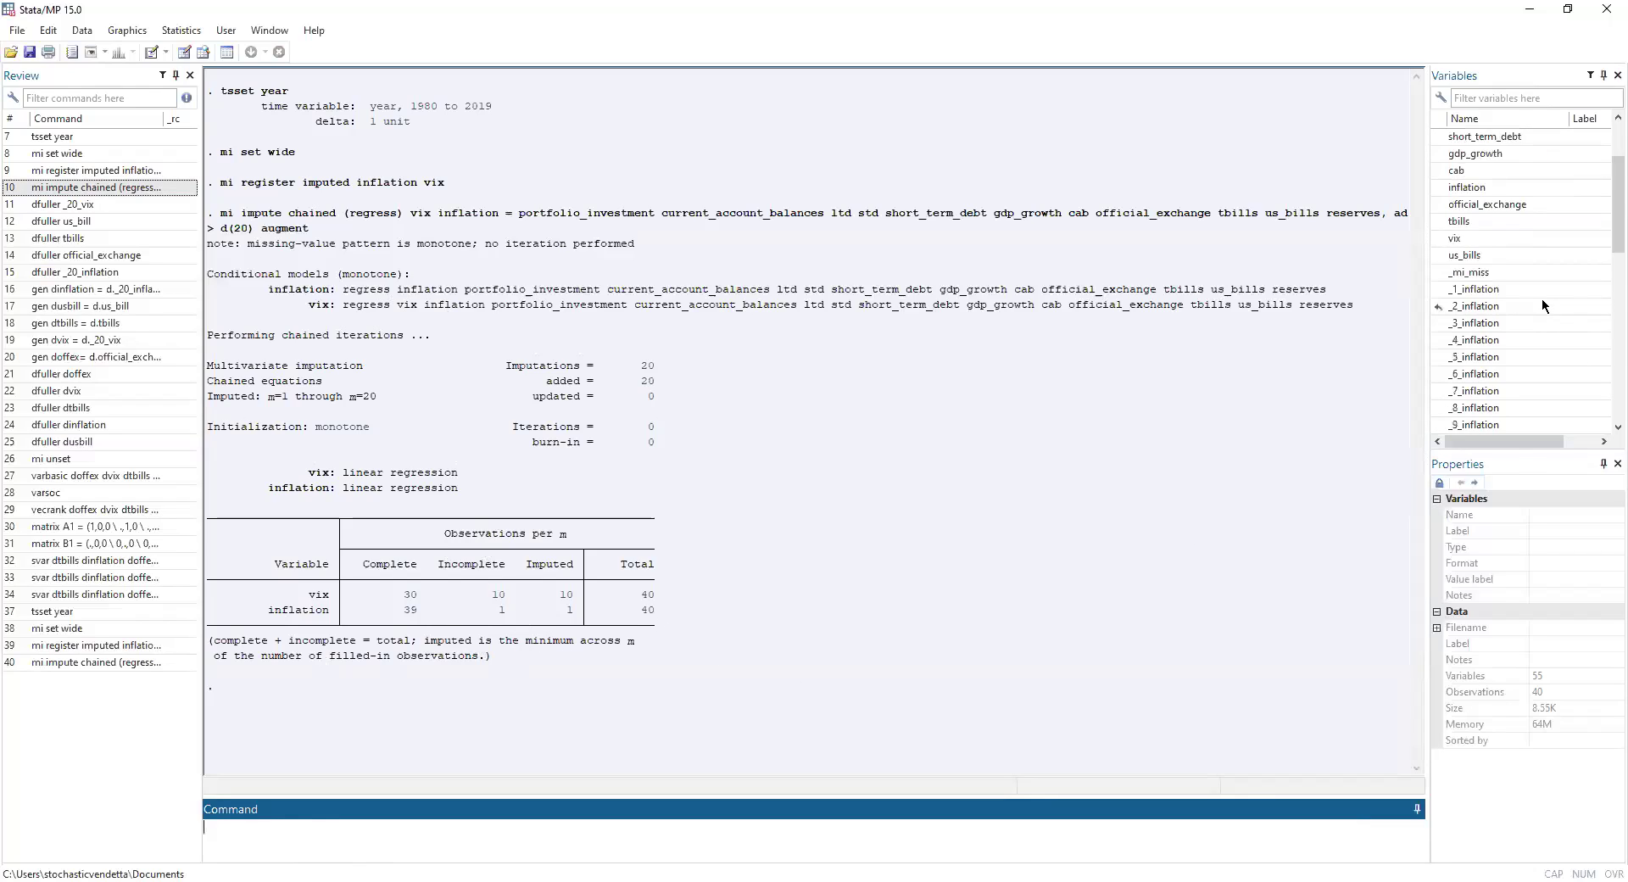
pyautogui.scroll(-7, 1526, 292)
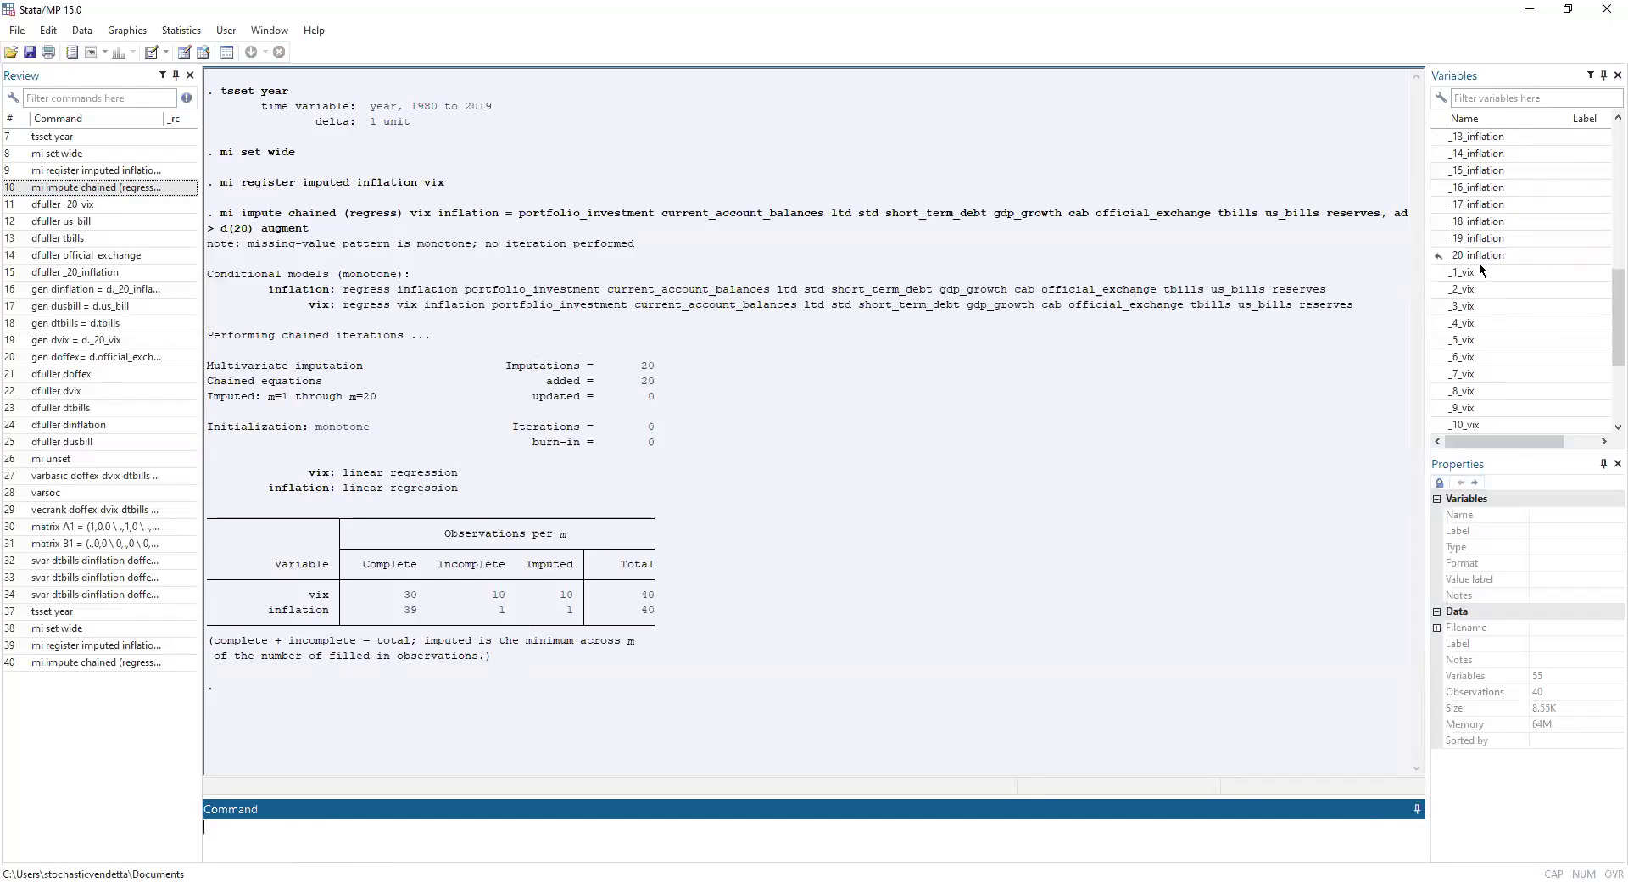
pyautogui.scroll(-4, 1491, 258)
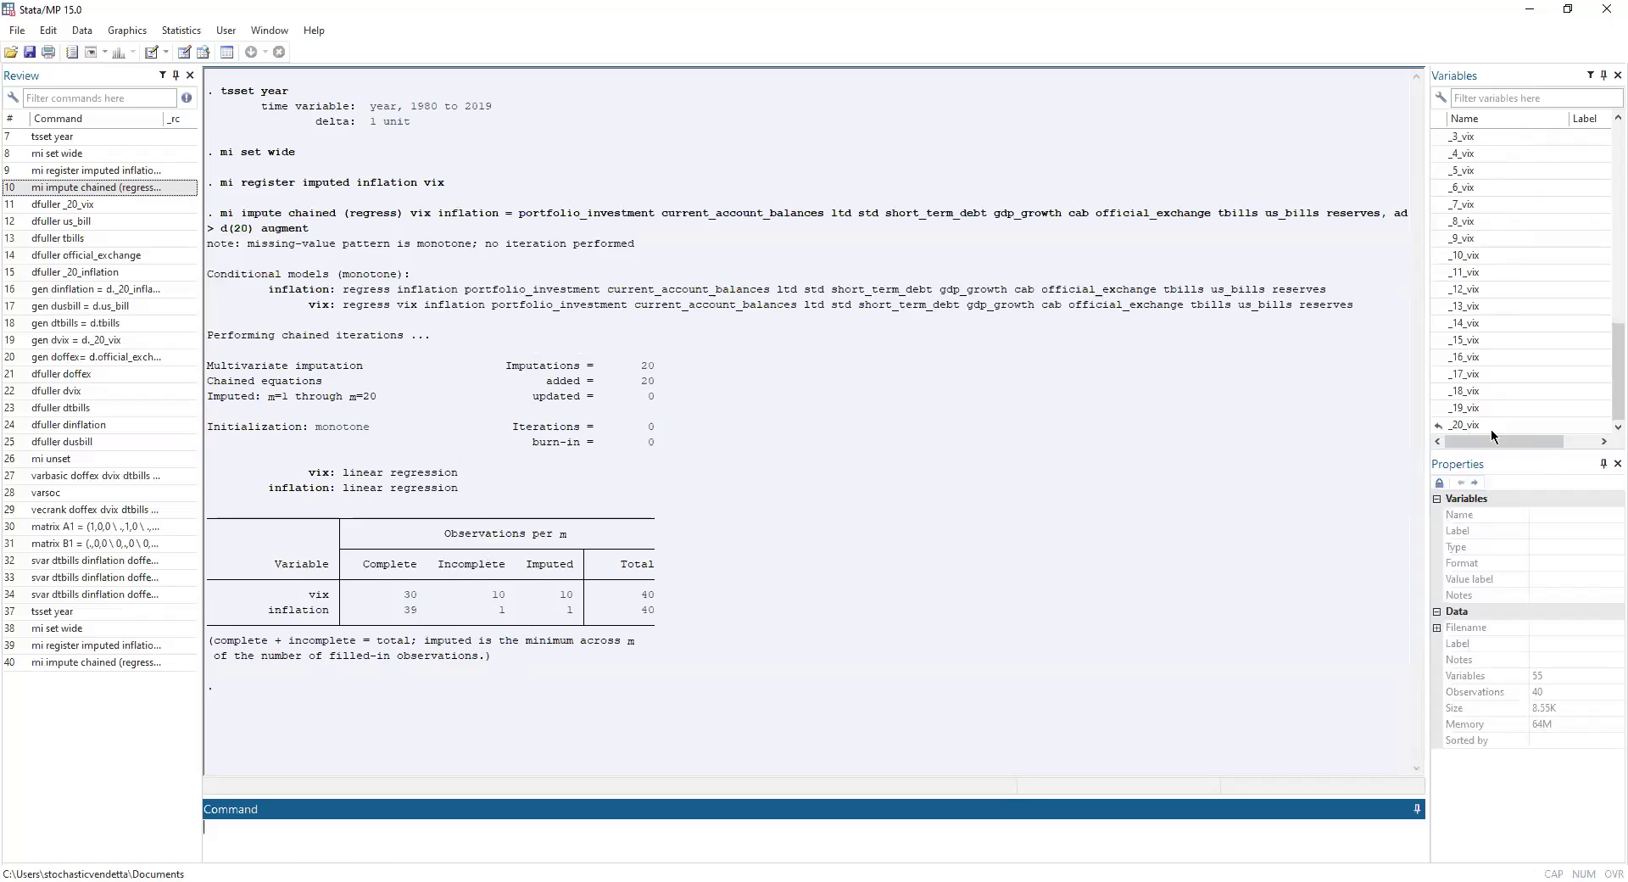
pyautogui.scroll(4, 1490, 339)
pyautogui.scroll(-4, 1518, 322)
pyautogui.scroll(4, 1513, 317)
pyautogui.scroll(8, 1534, 328)
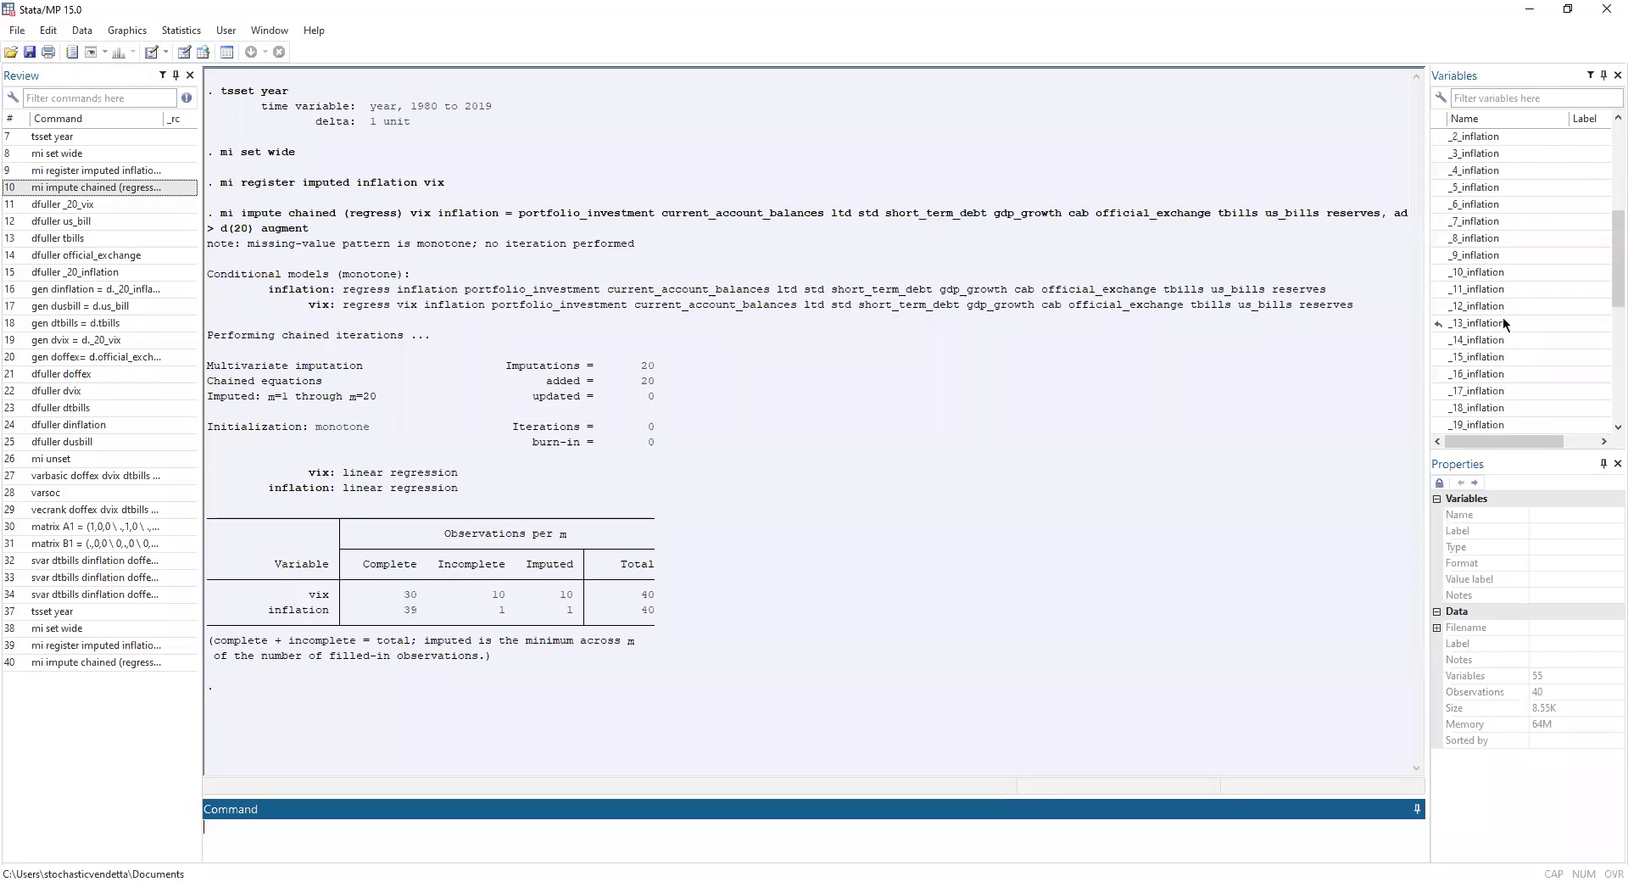
# Step: Rerun dfuller on _20_vix, us_bill, tbills, official_exchange and _20_inflation and review the output
pyautogui.click(94, 203)
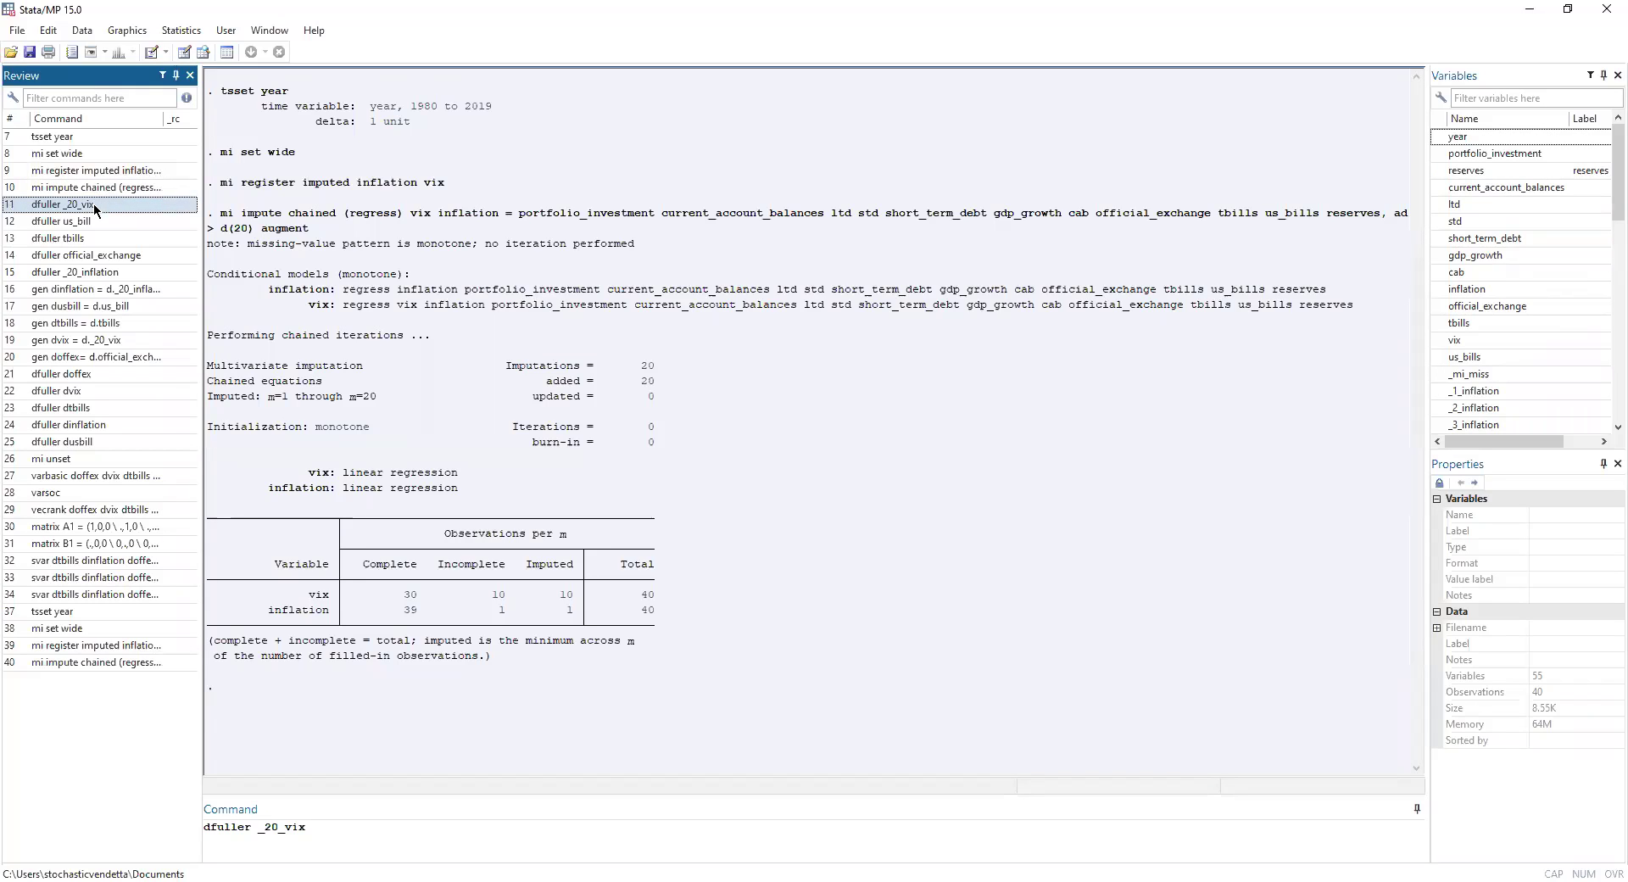
pyautogui.doubleClick(93, 204)
pyautogui.click(61, 221)
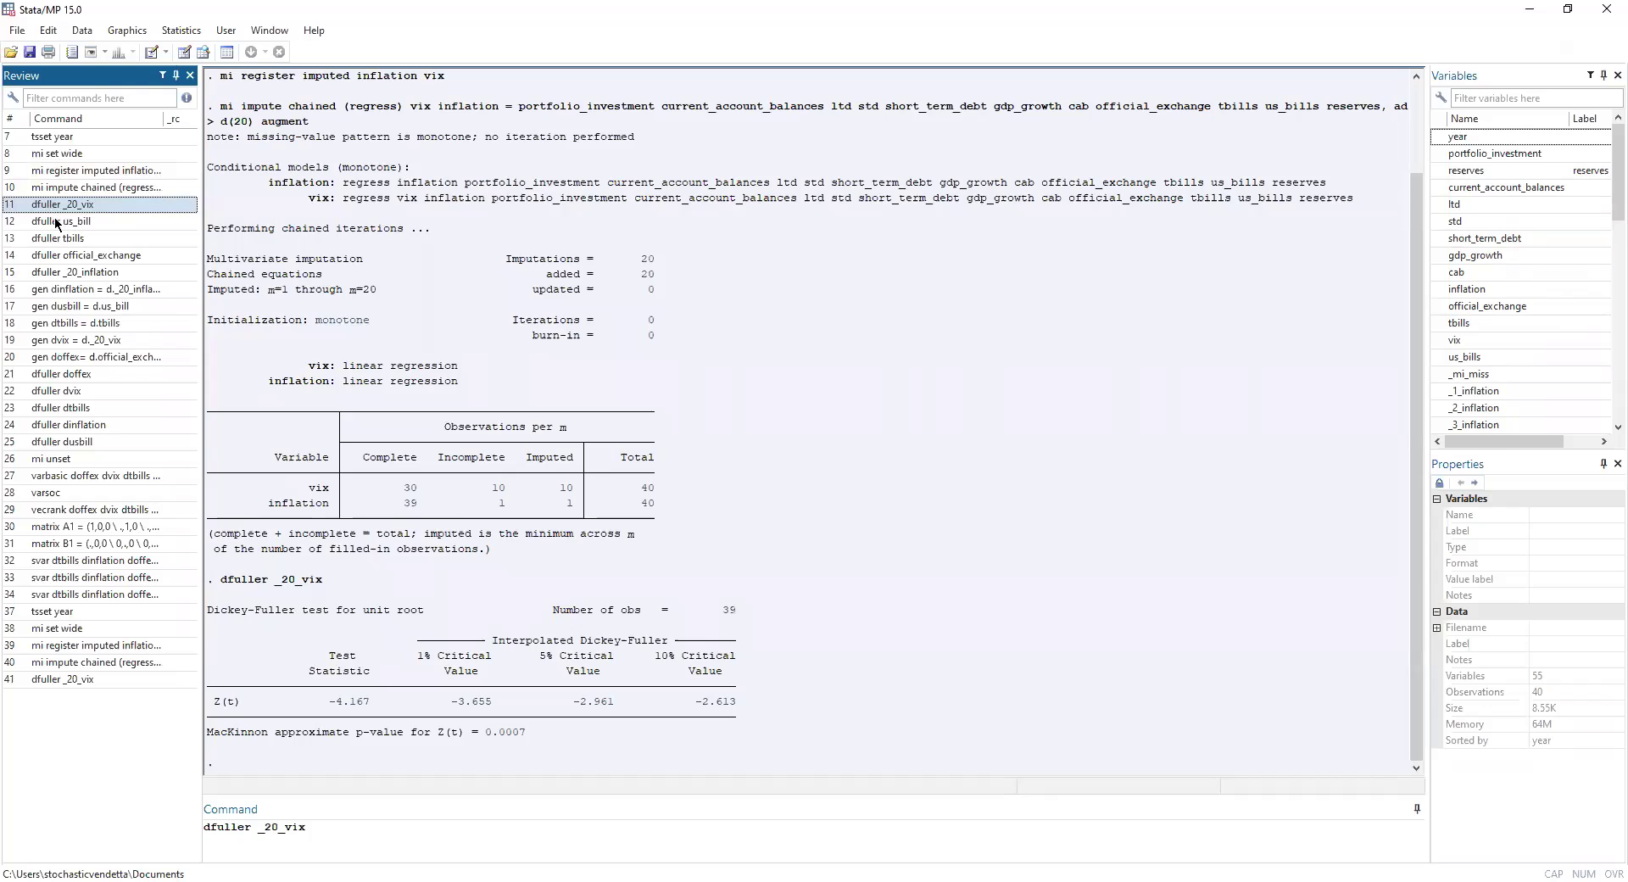
pyautogui.doubleClick(62, 222)
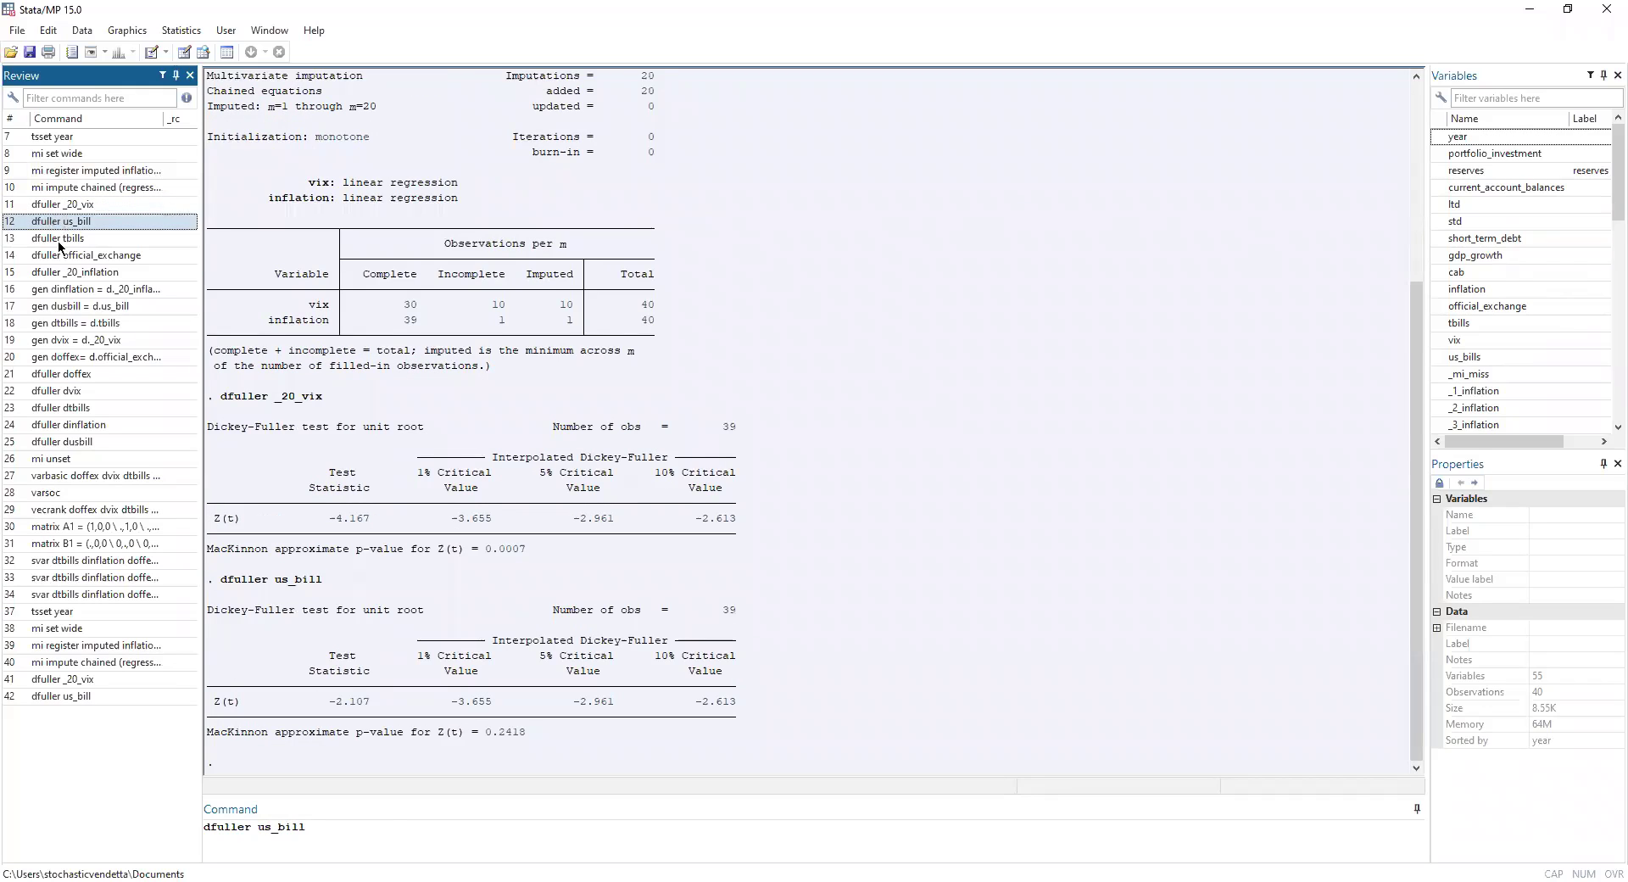
pyautogui.doubleClick(58, 241)
pyautogui.doubleClick(89, 256)
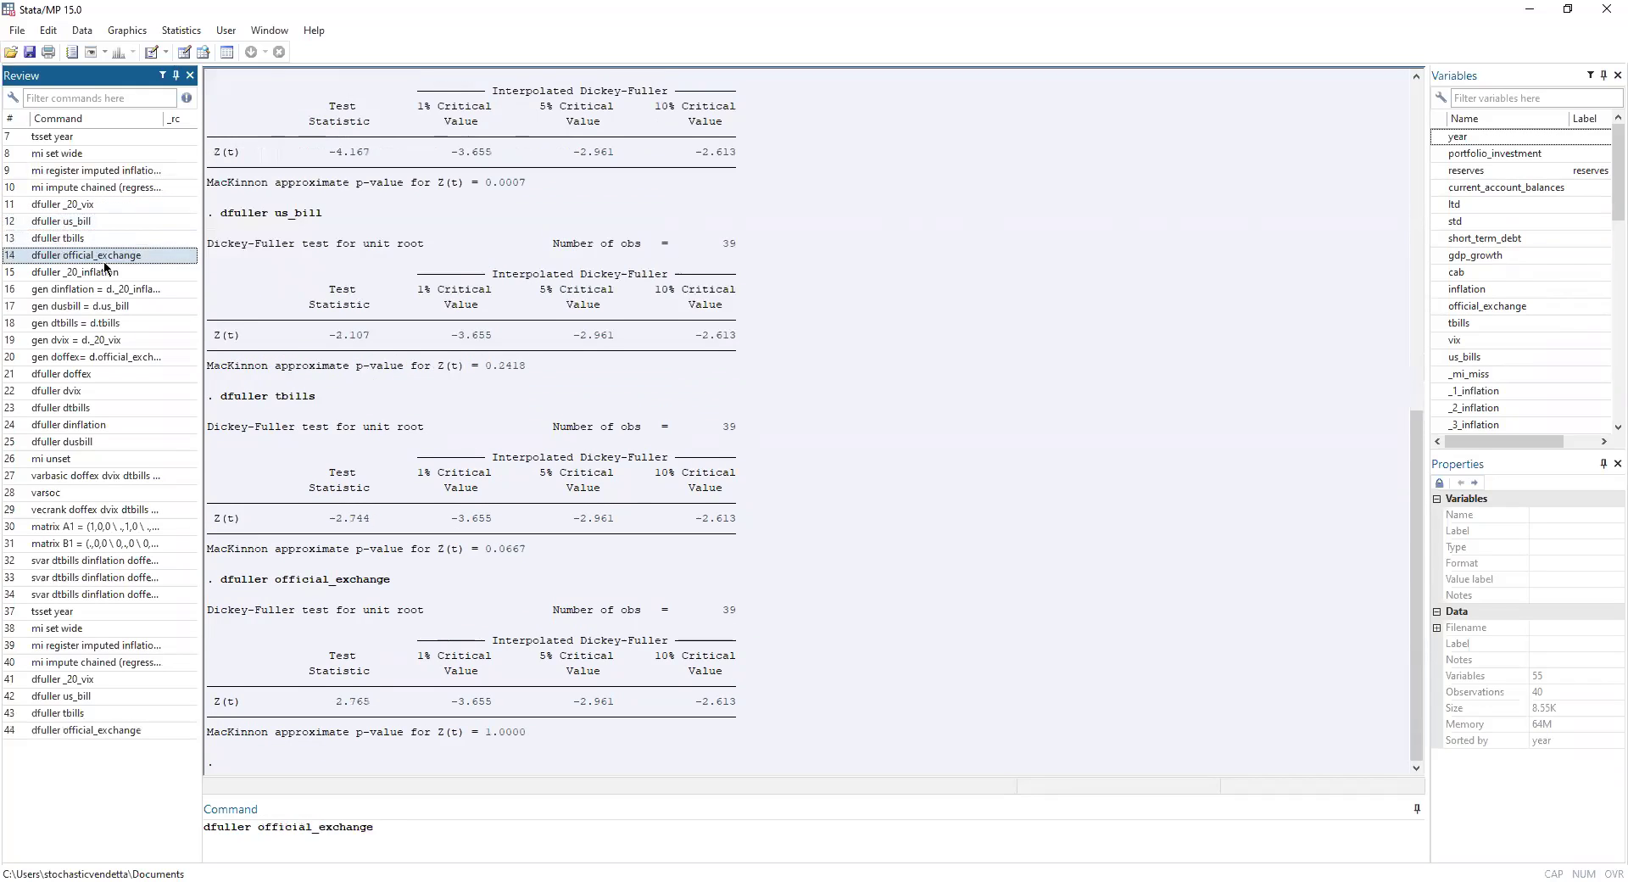
pyautogui.click(78, 273)
pyautogui.doubleClick(78, 273)
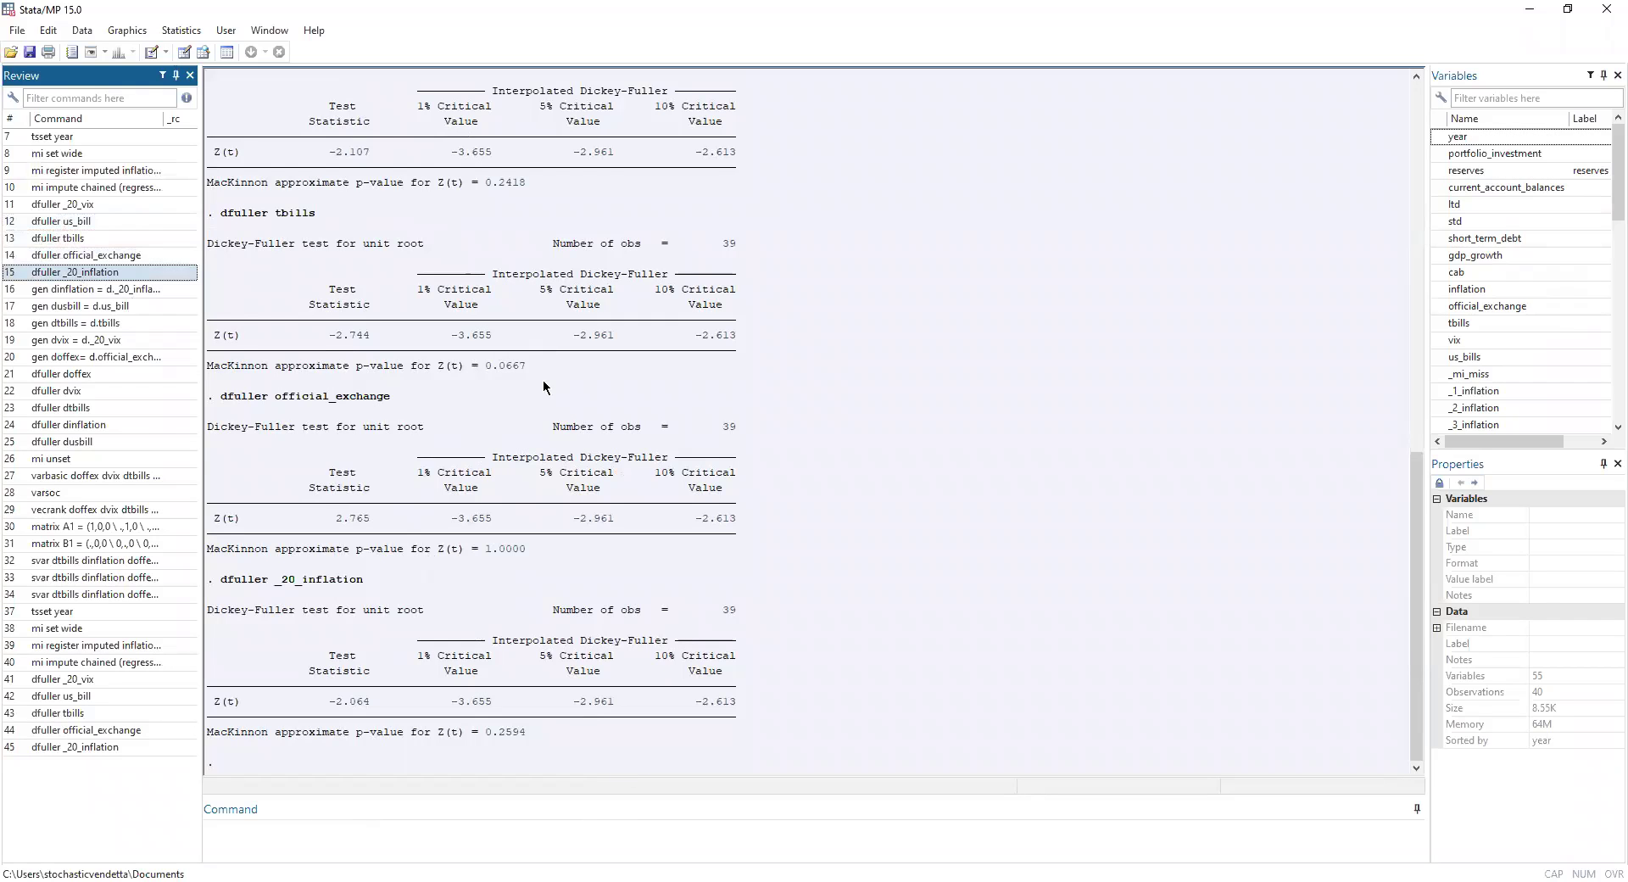
pyautogui.scroll(6, 545, 356)
pyautogui.scroll(3, 560, 373)
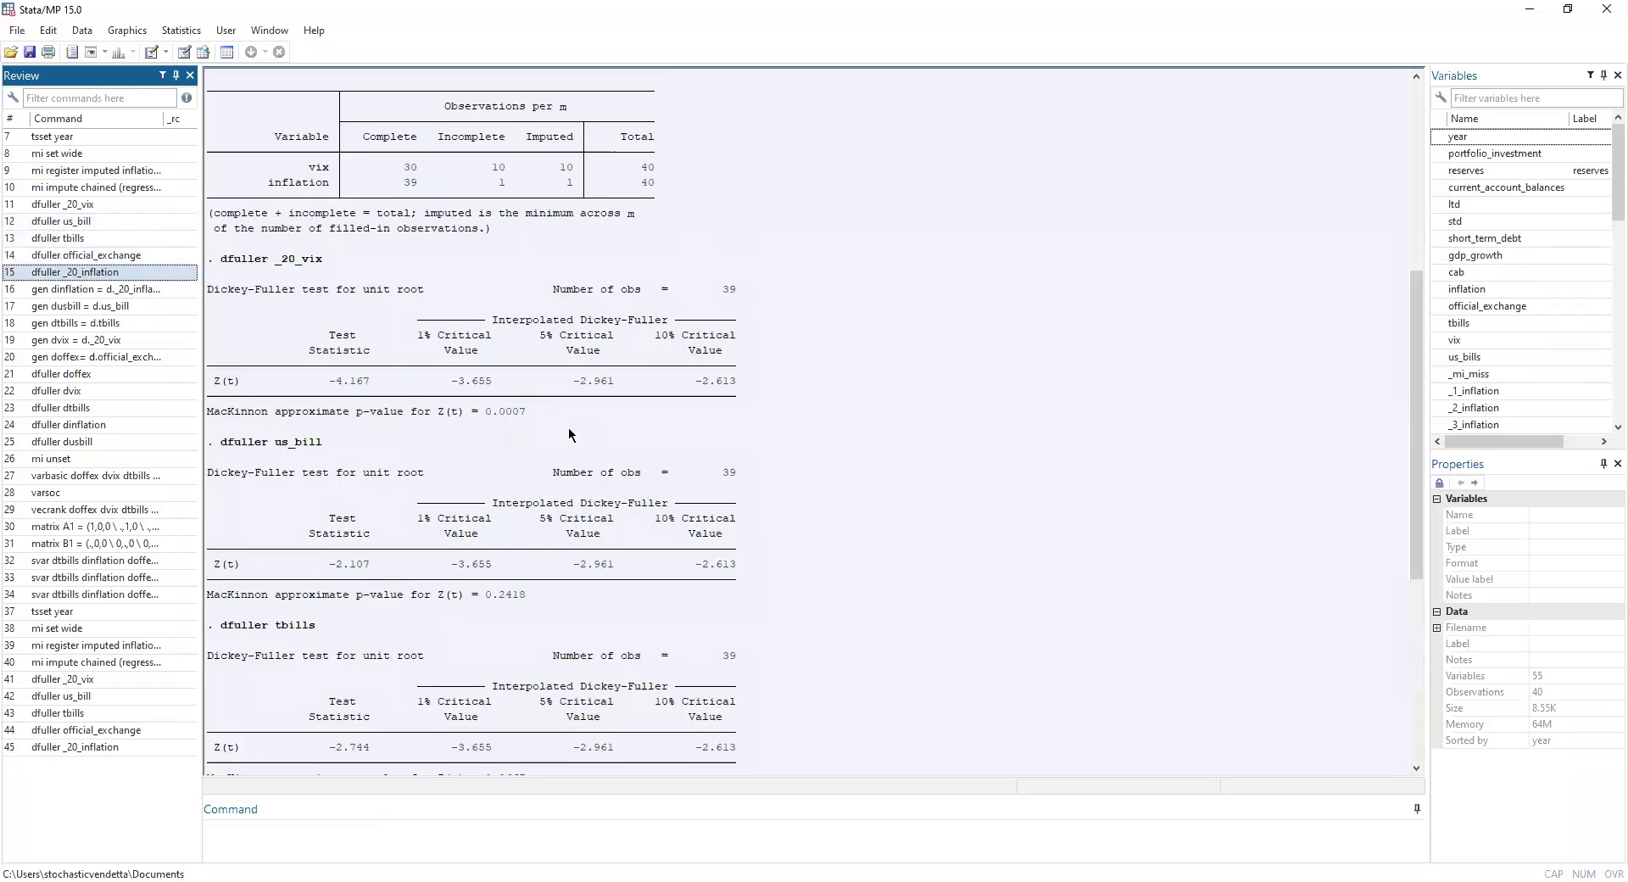
pyautogui.scroll(6, 542, 420)
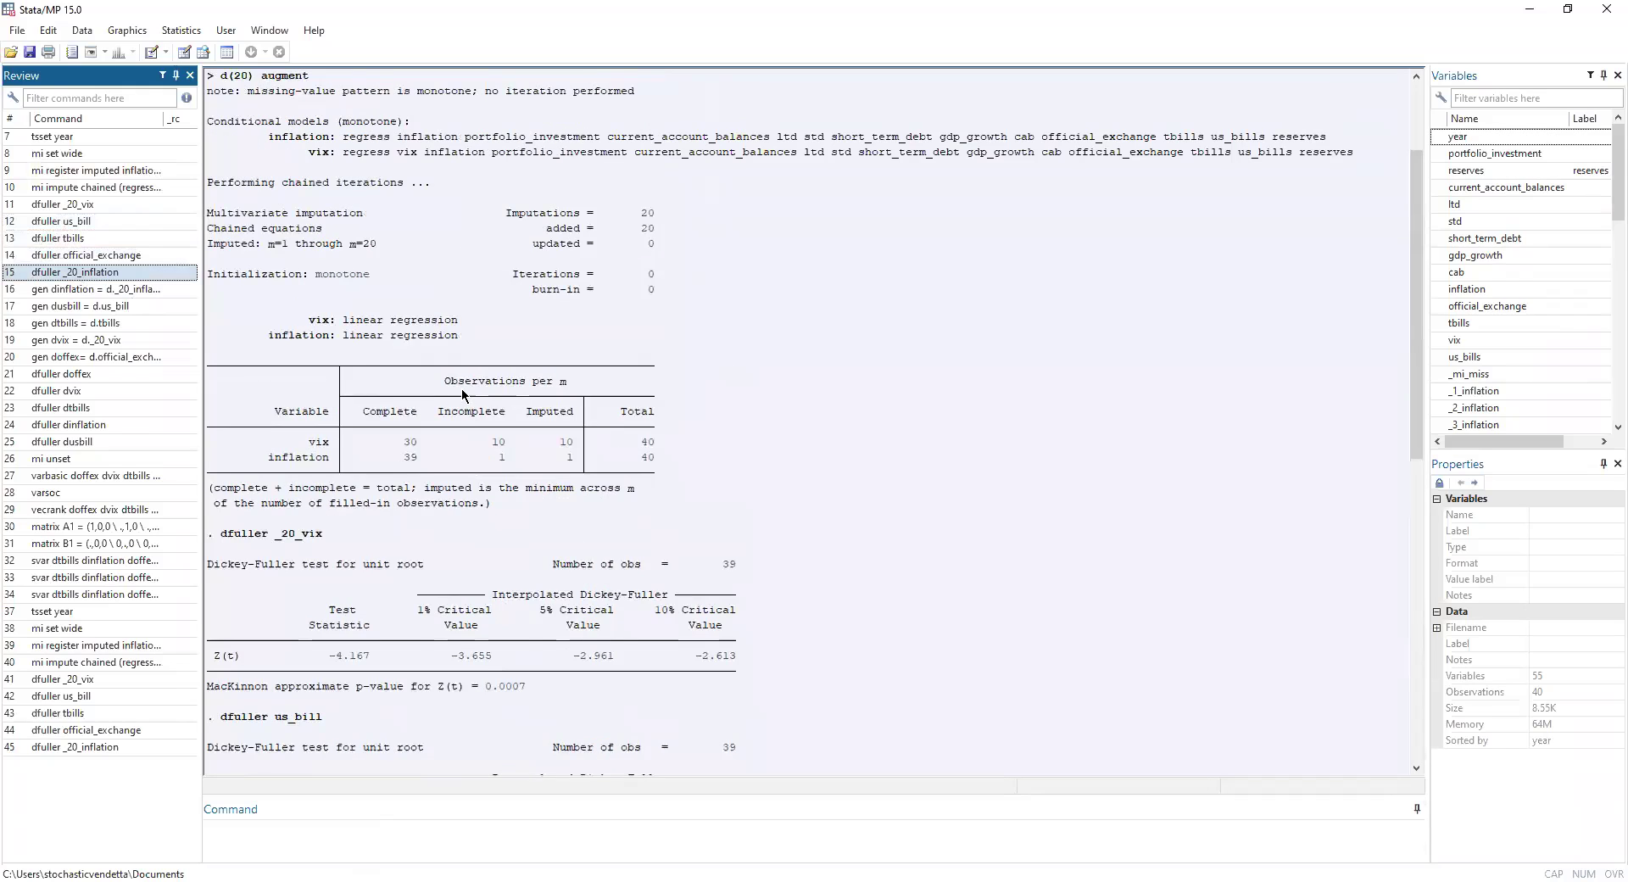
pyautogui.scroll(1, 462, 389)
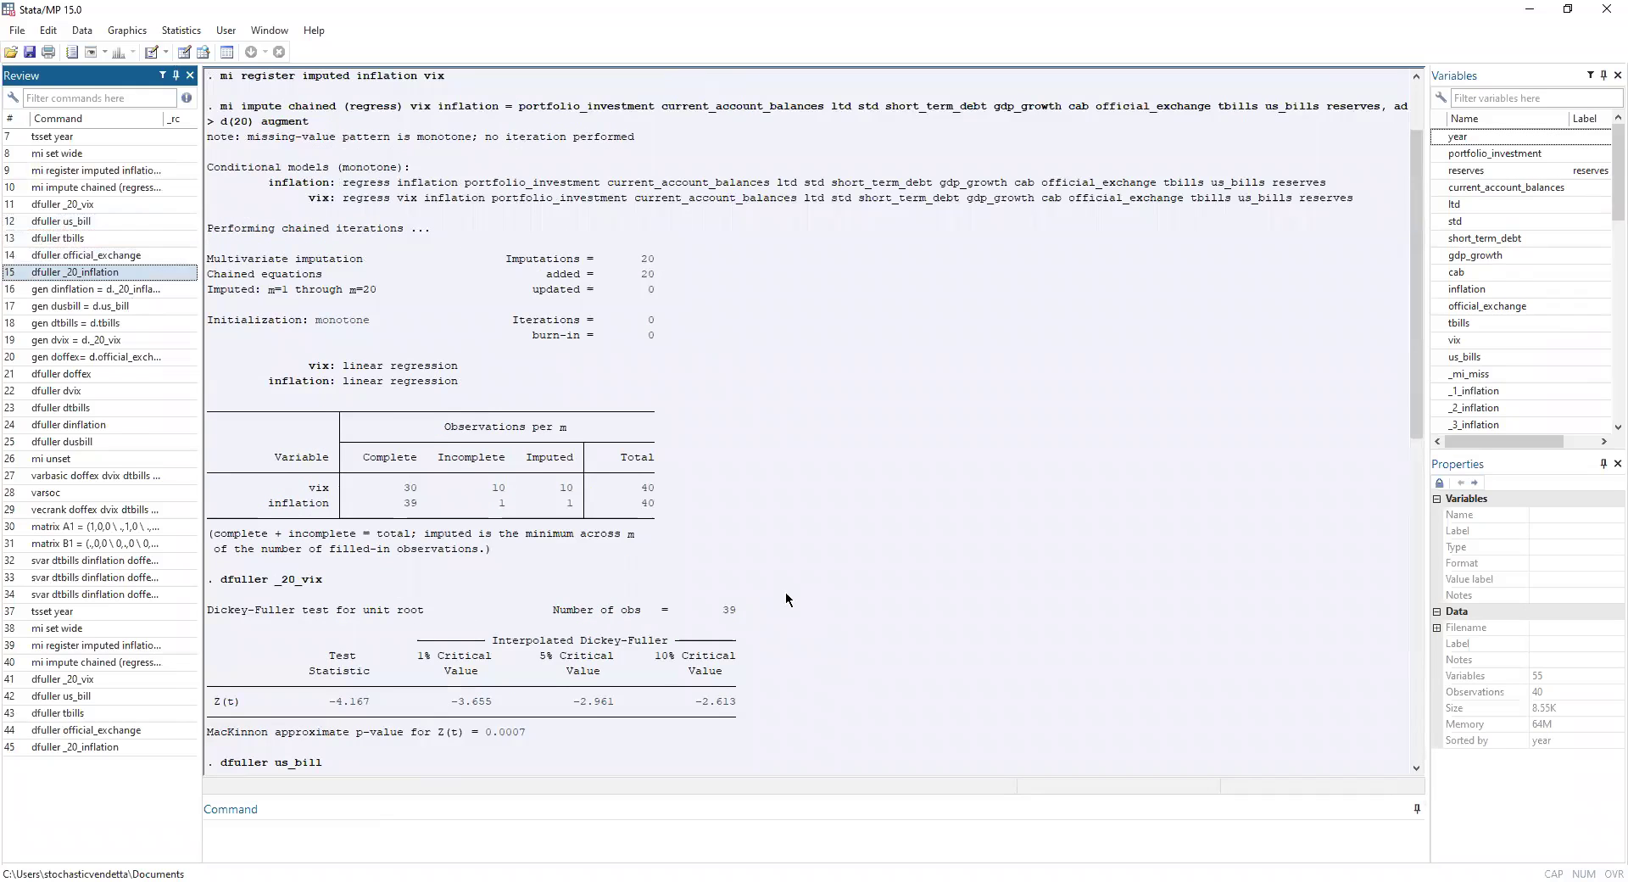
pyautogui.scroll(2, 672, 365)
pyautogui.scroll(-3, 536, 567)
pyautogui.scroll(-15, 536, 567)
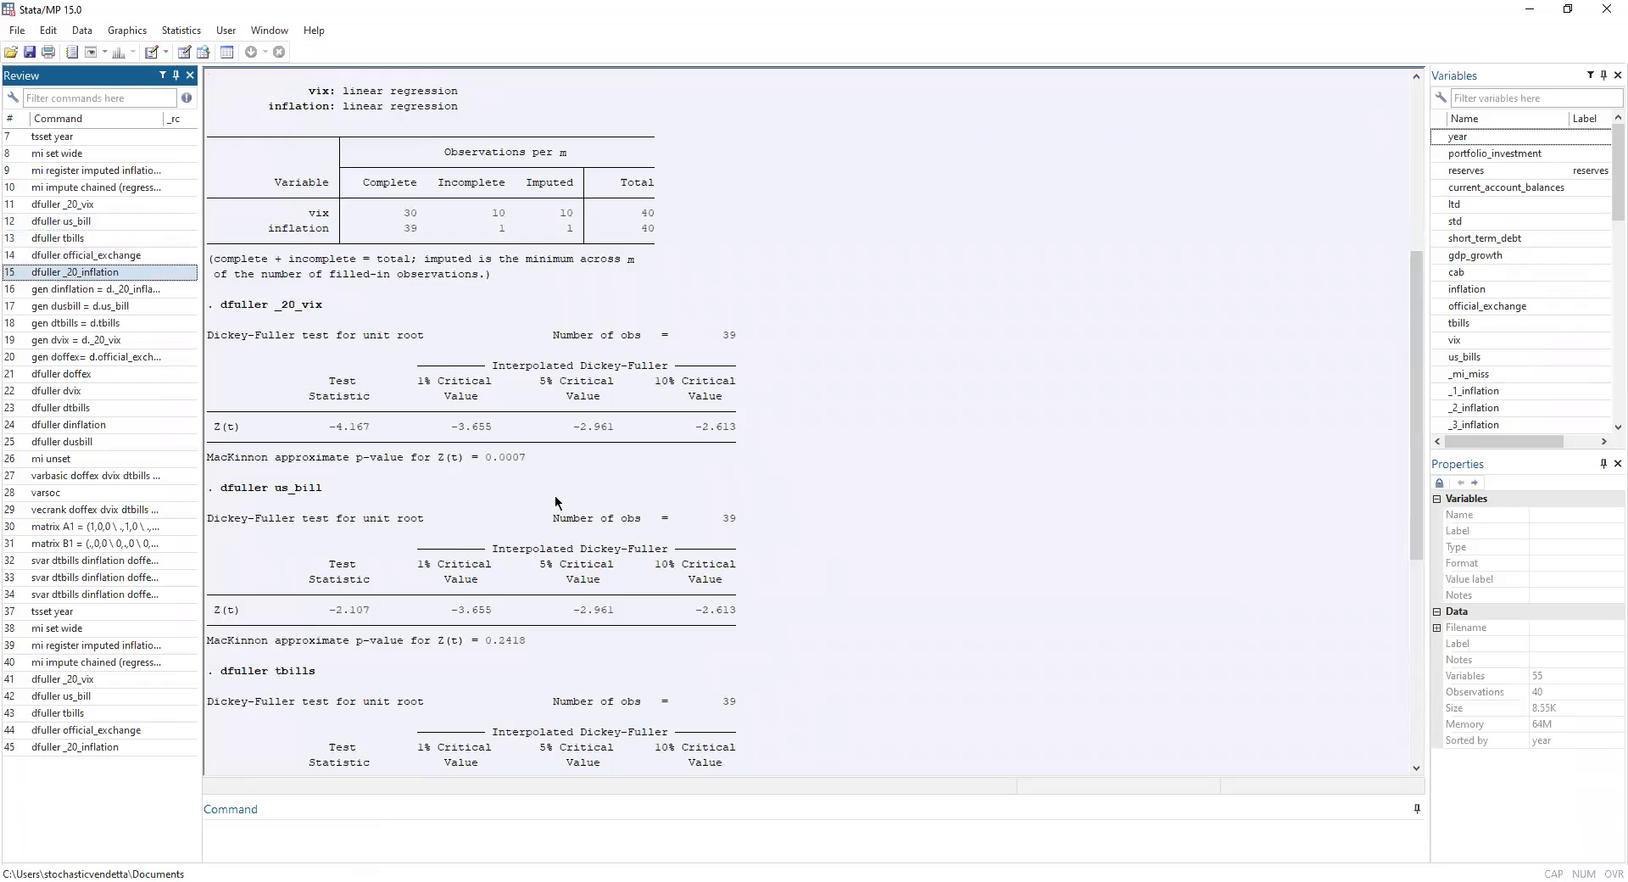
# Step: Generate the differenced series dinflation, dusbill, dtbills, dvix and doffex
pyautogui.doubleClick(132, 291)
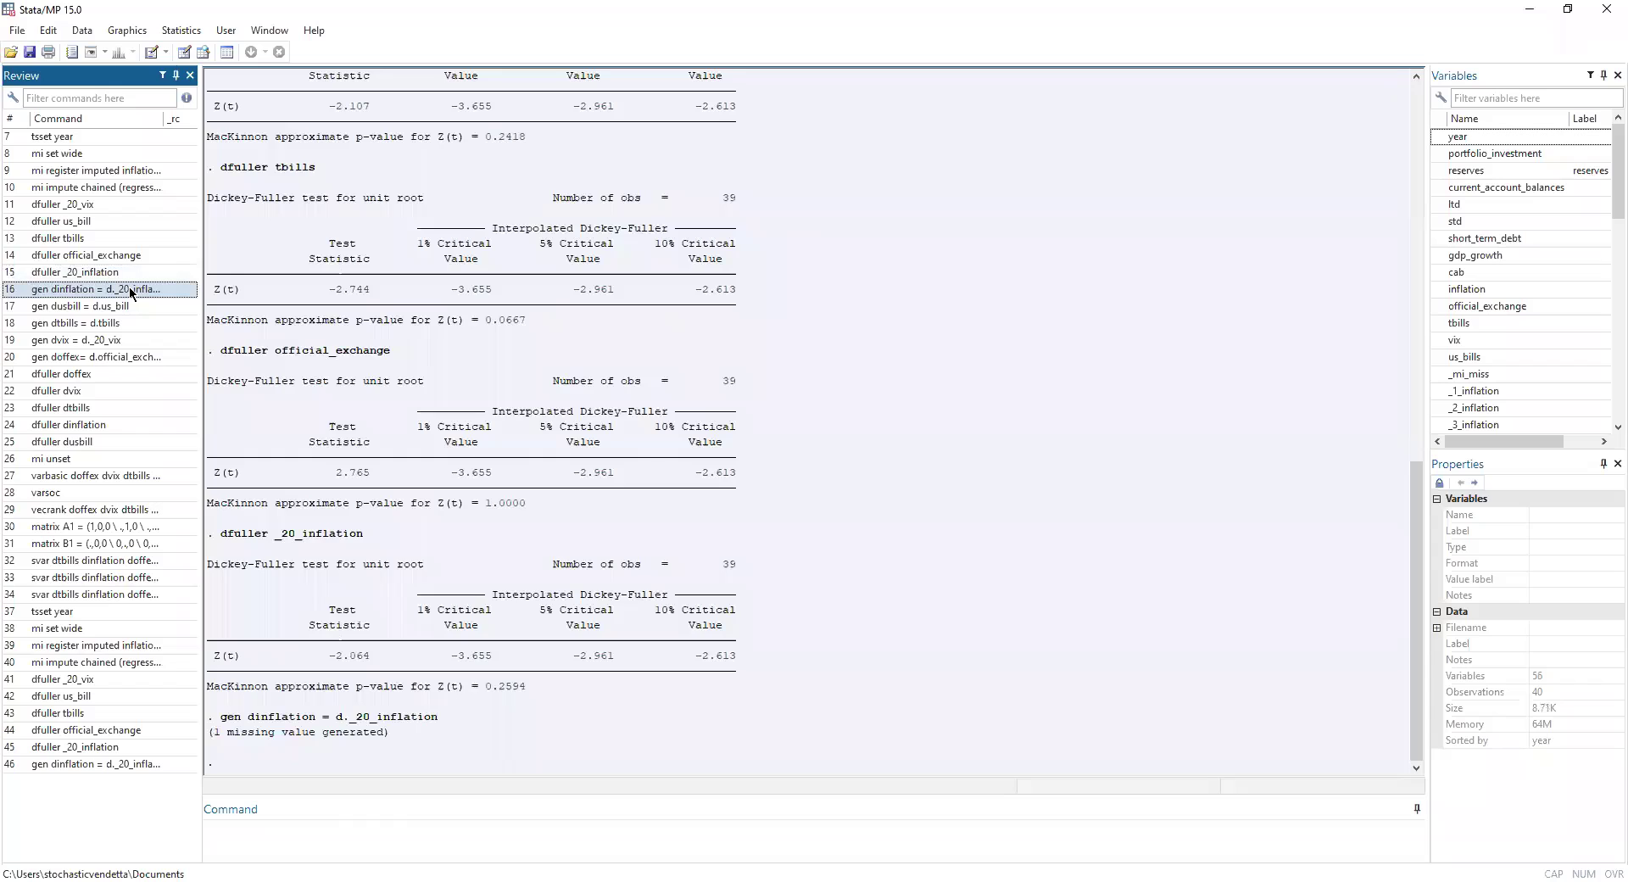
pyautogui.doubleClick(78, 307)
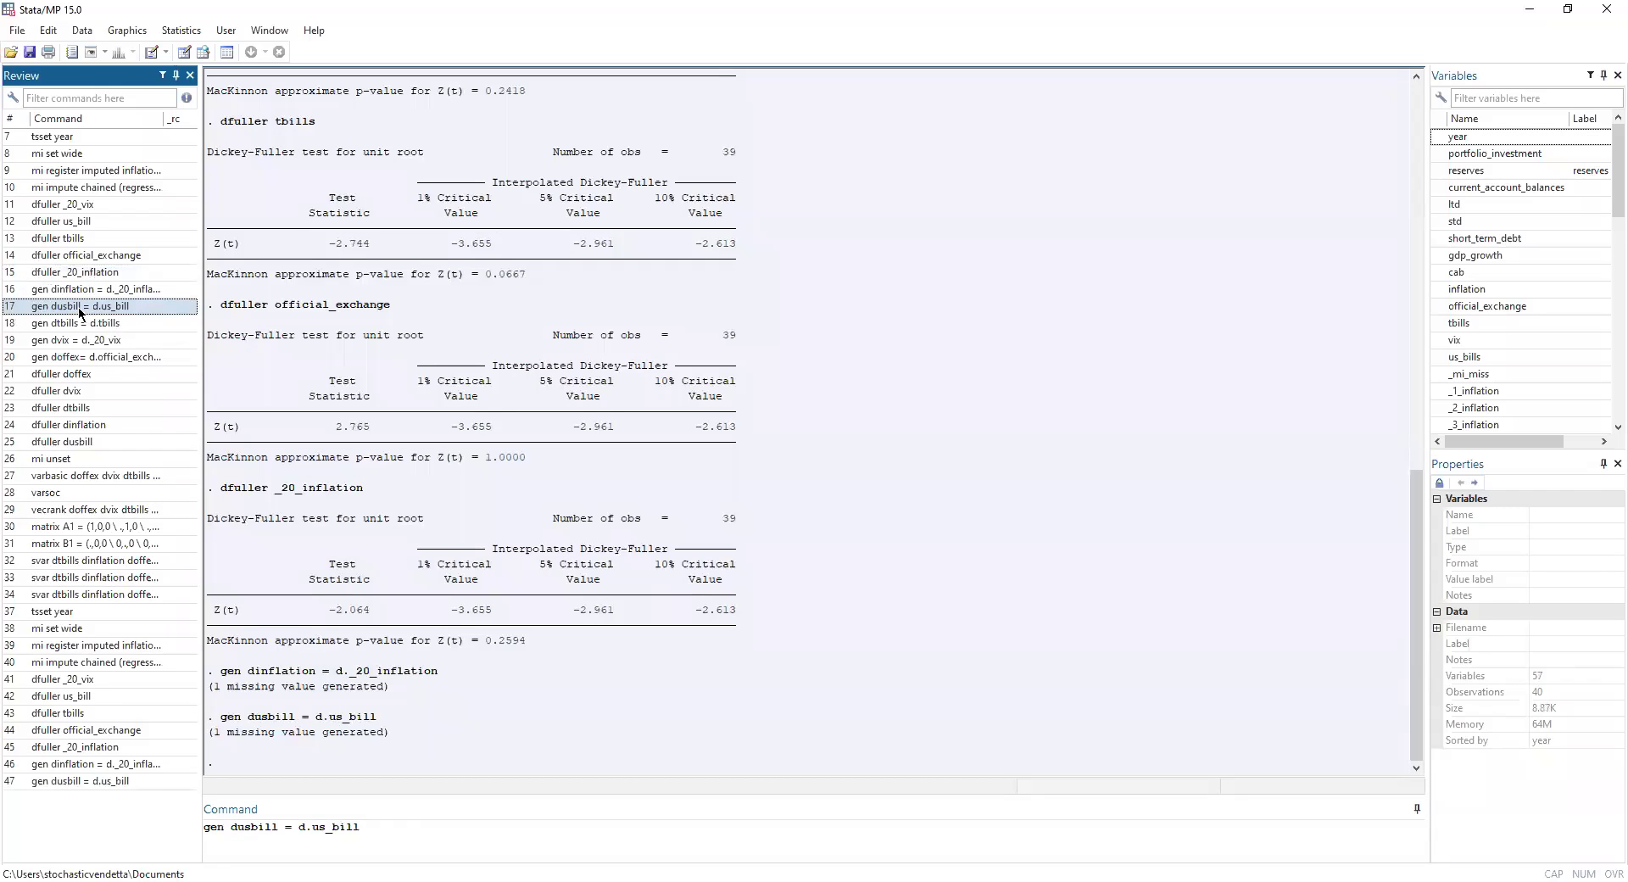
pyautogui.doubleClick(82, 321)
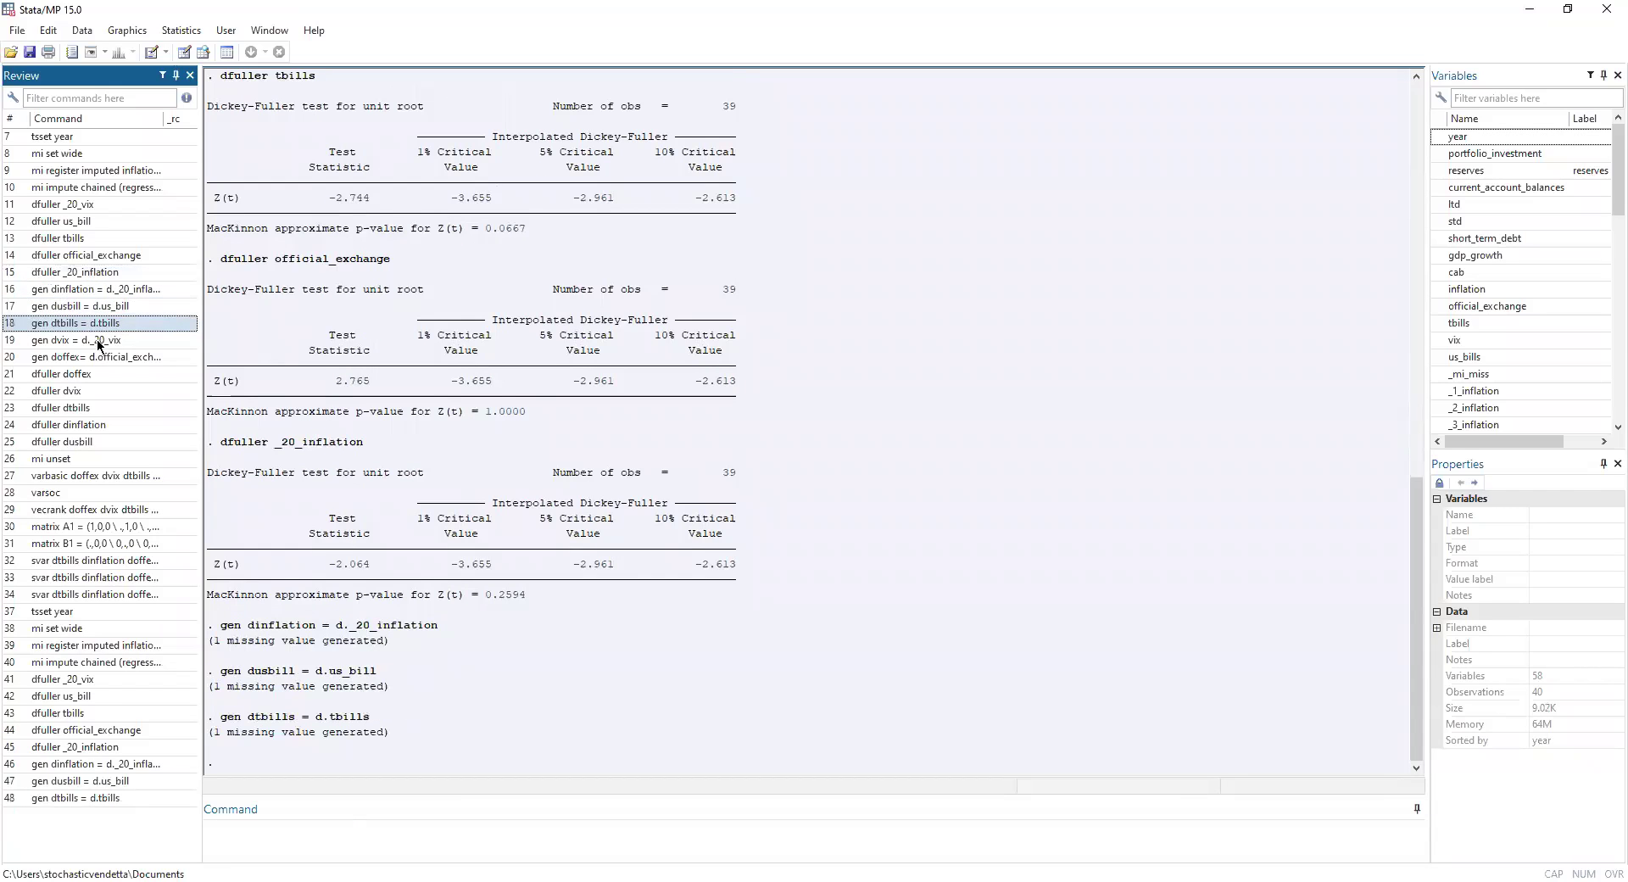
pyautogui.doubleClick(99, 341)
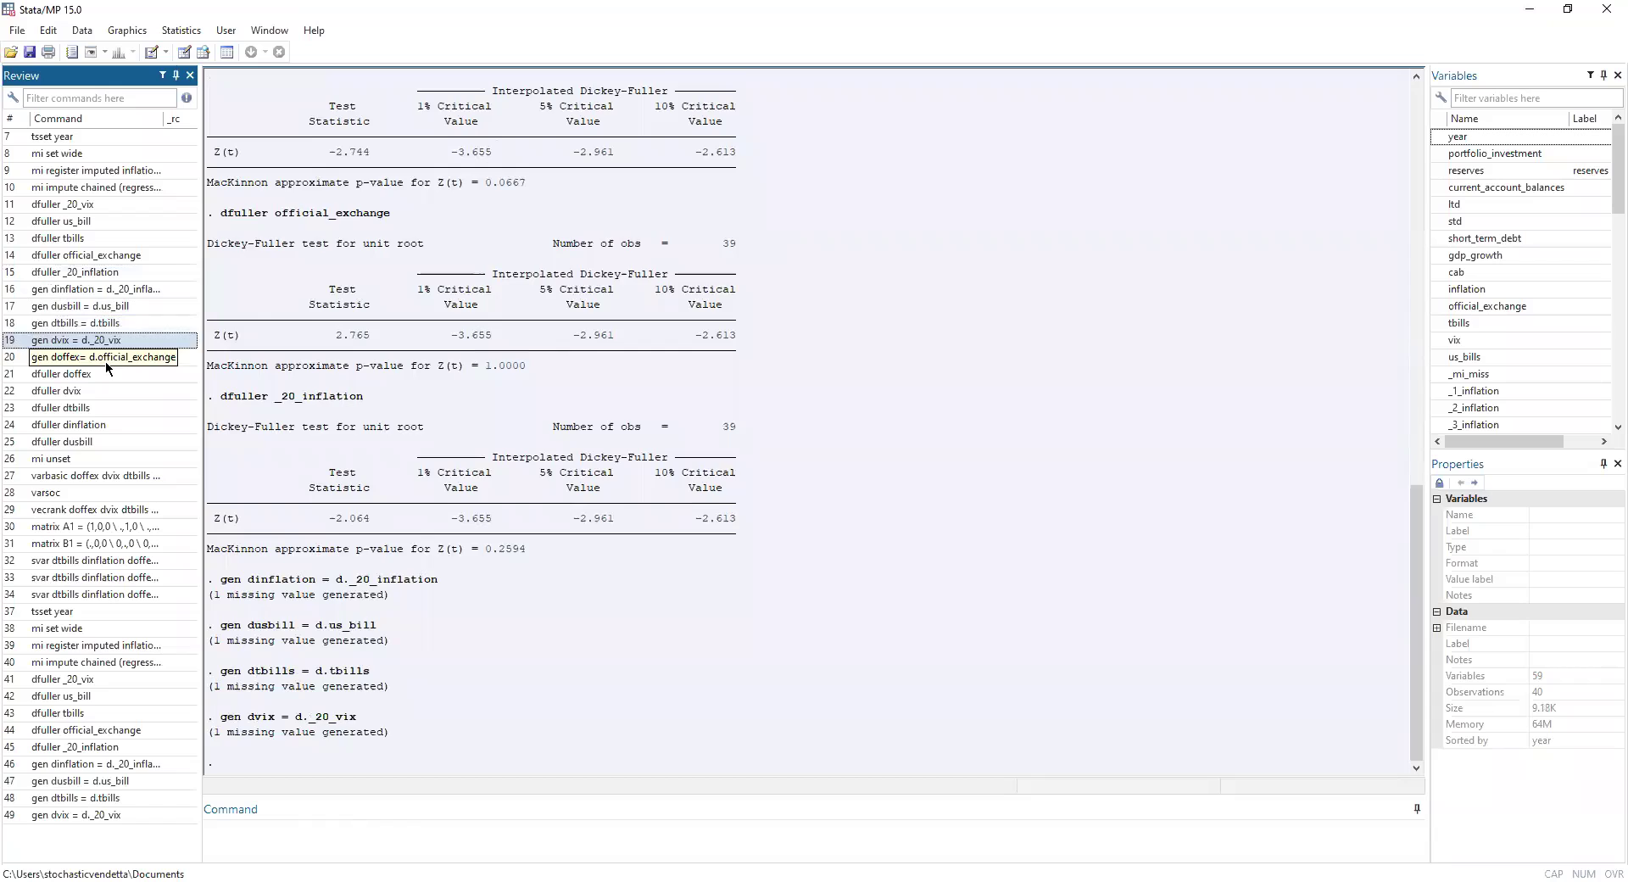
pyautogui.doubleClick(106, 363)
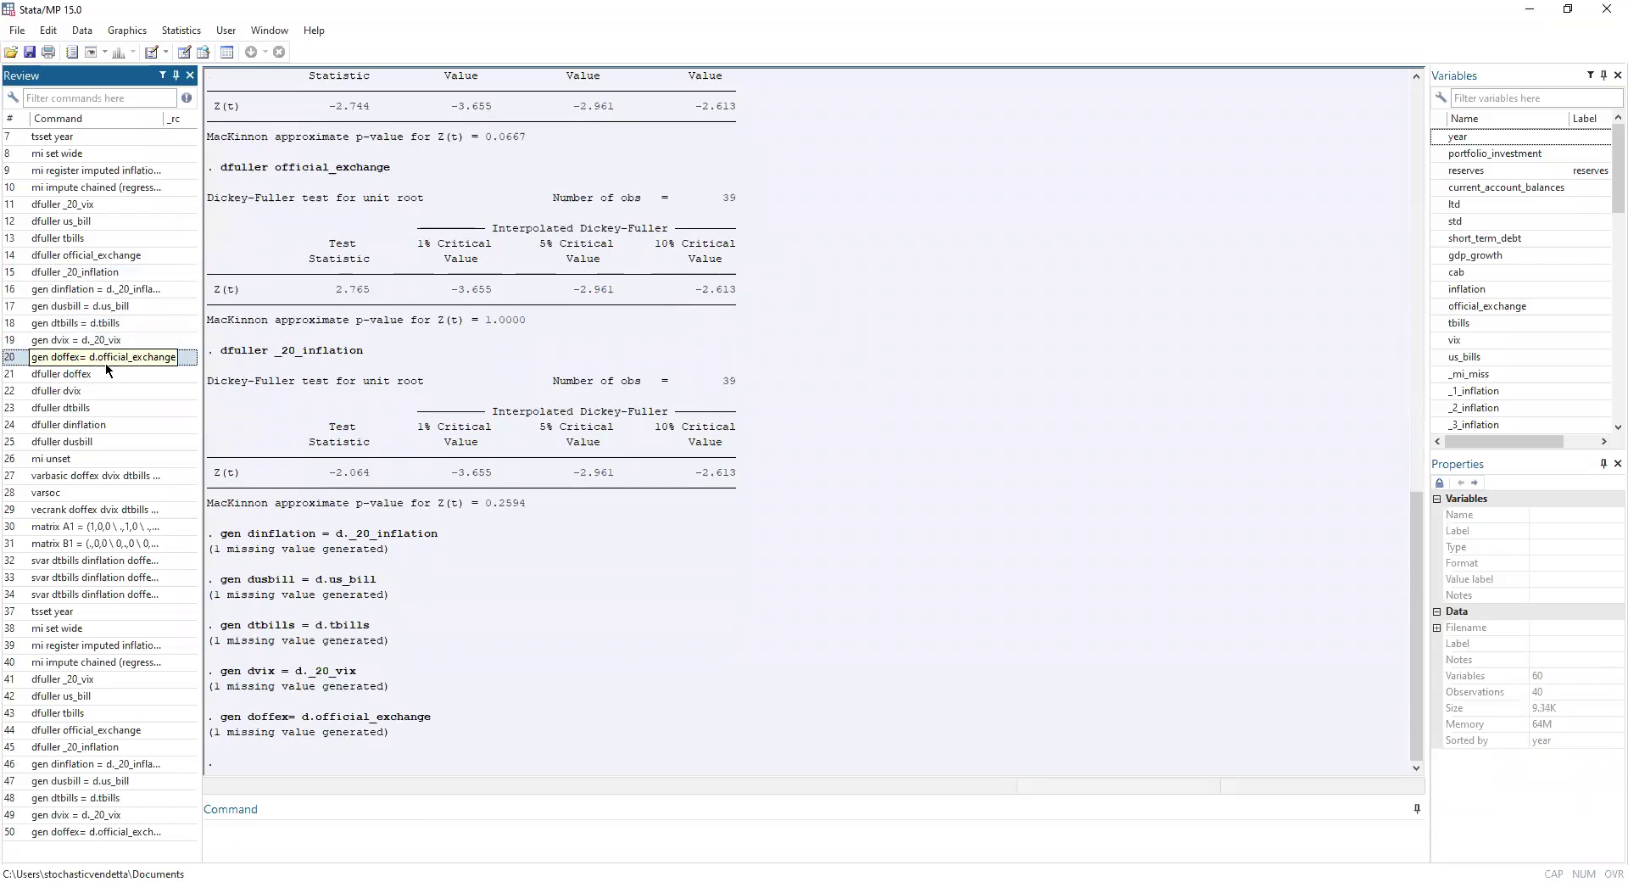
# Step: Run dfuller on doffex, dvix, dinflation and dusbill, then run mi unset
pyautogui.doubleClick(44, 374)
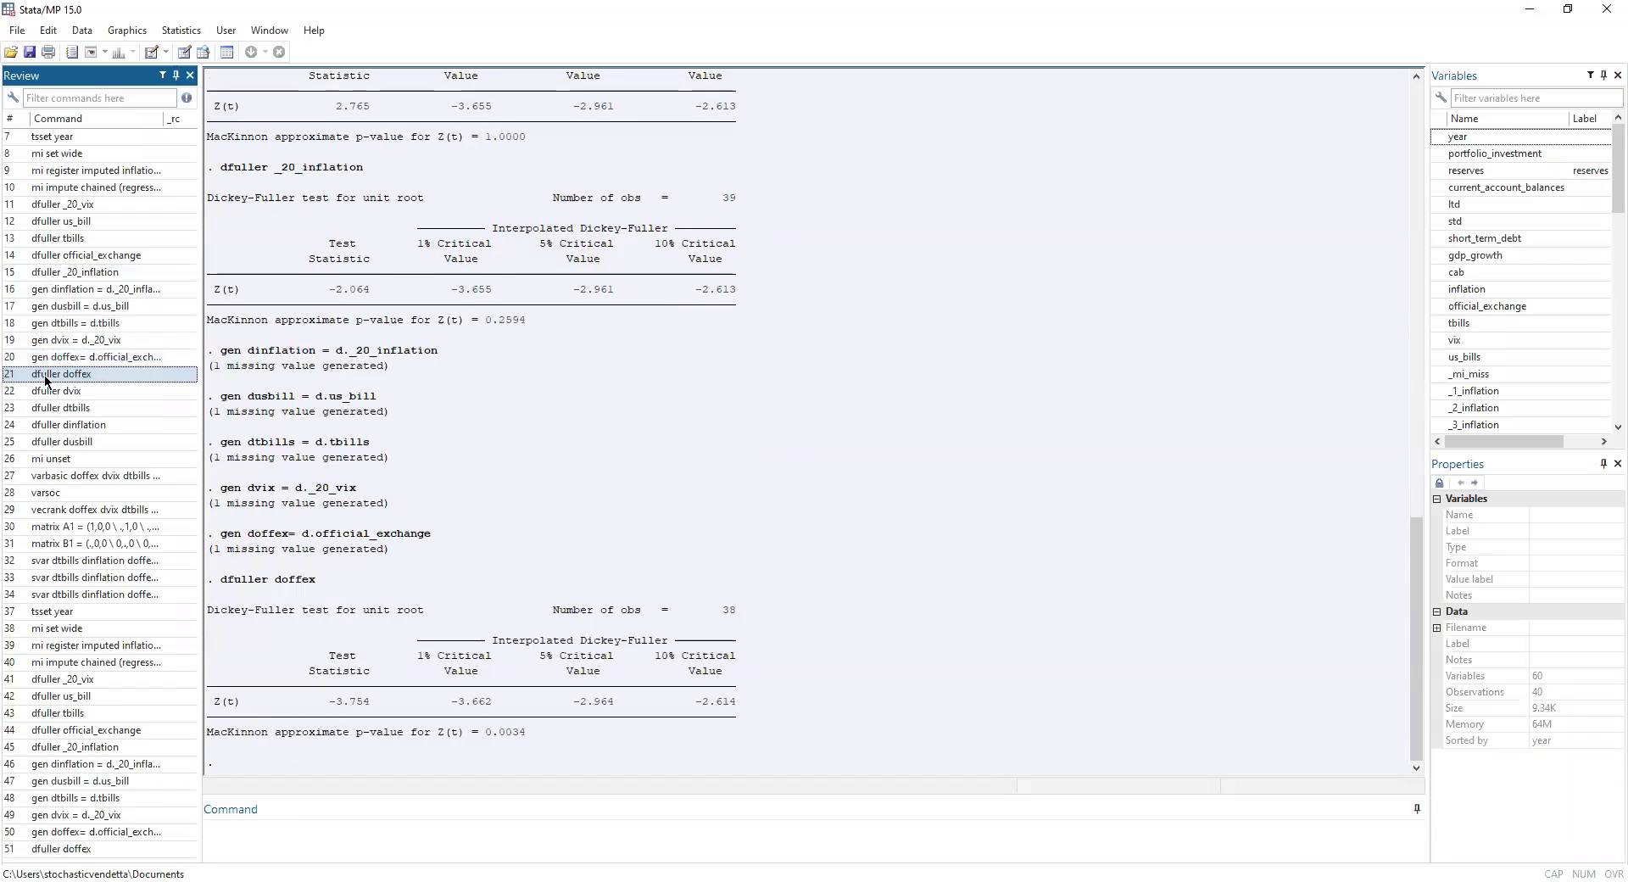
pyautogui.doubleClick(88, 389)
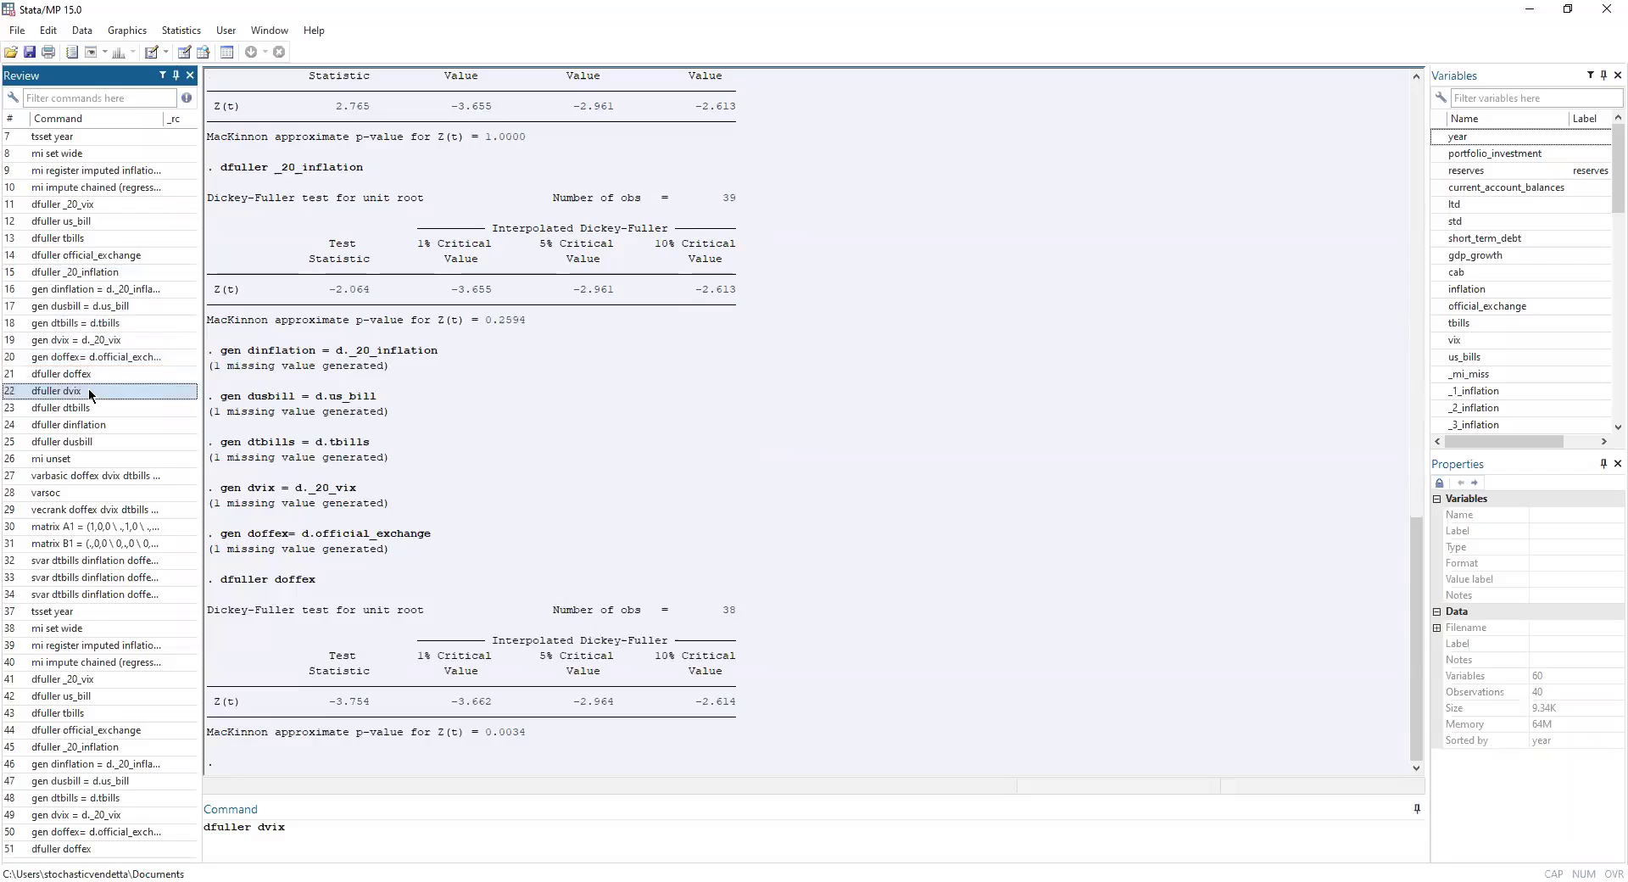
pyautogui.doubleClick(99, 411)
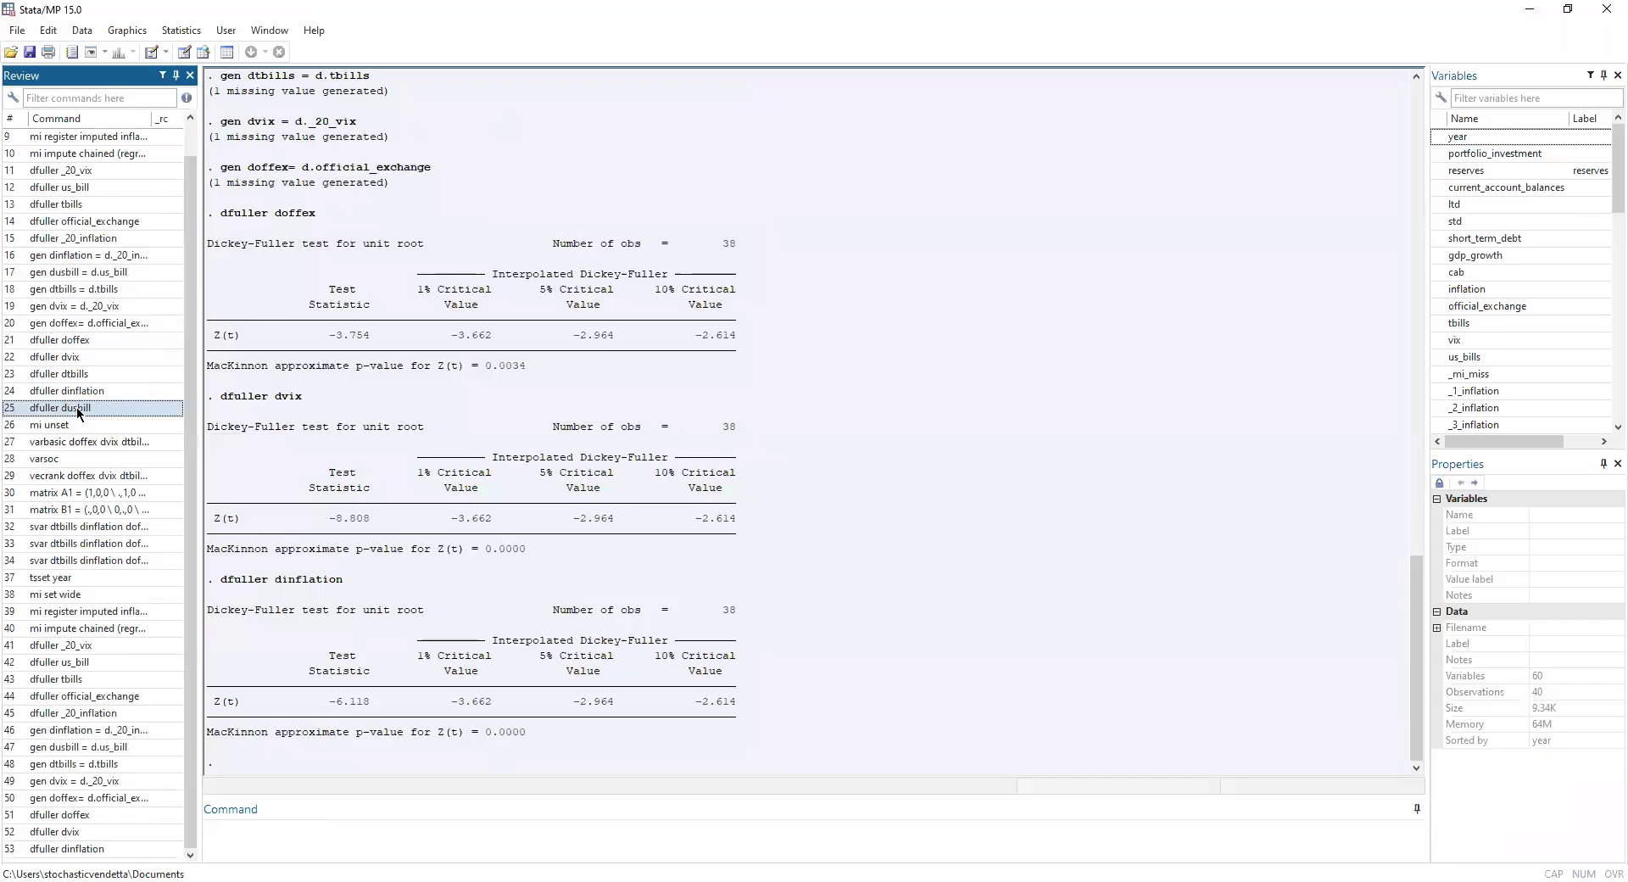
pyautogui.doubleClick(48, 415)
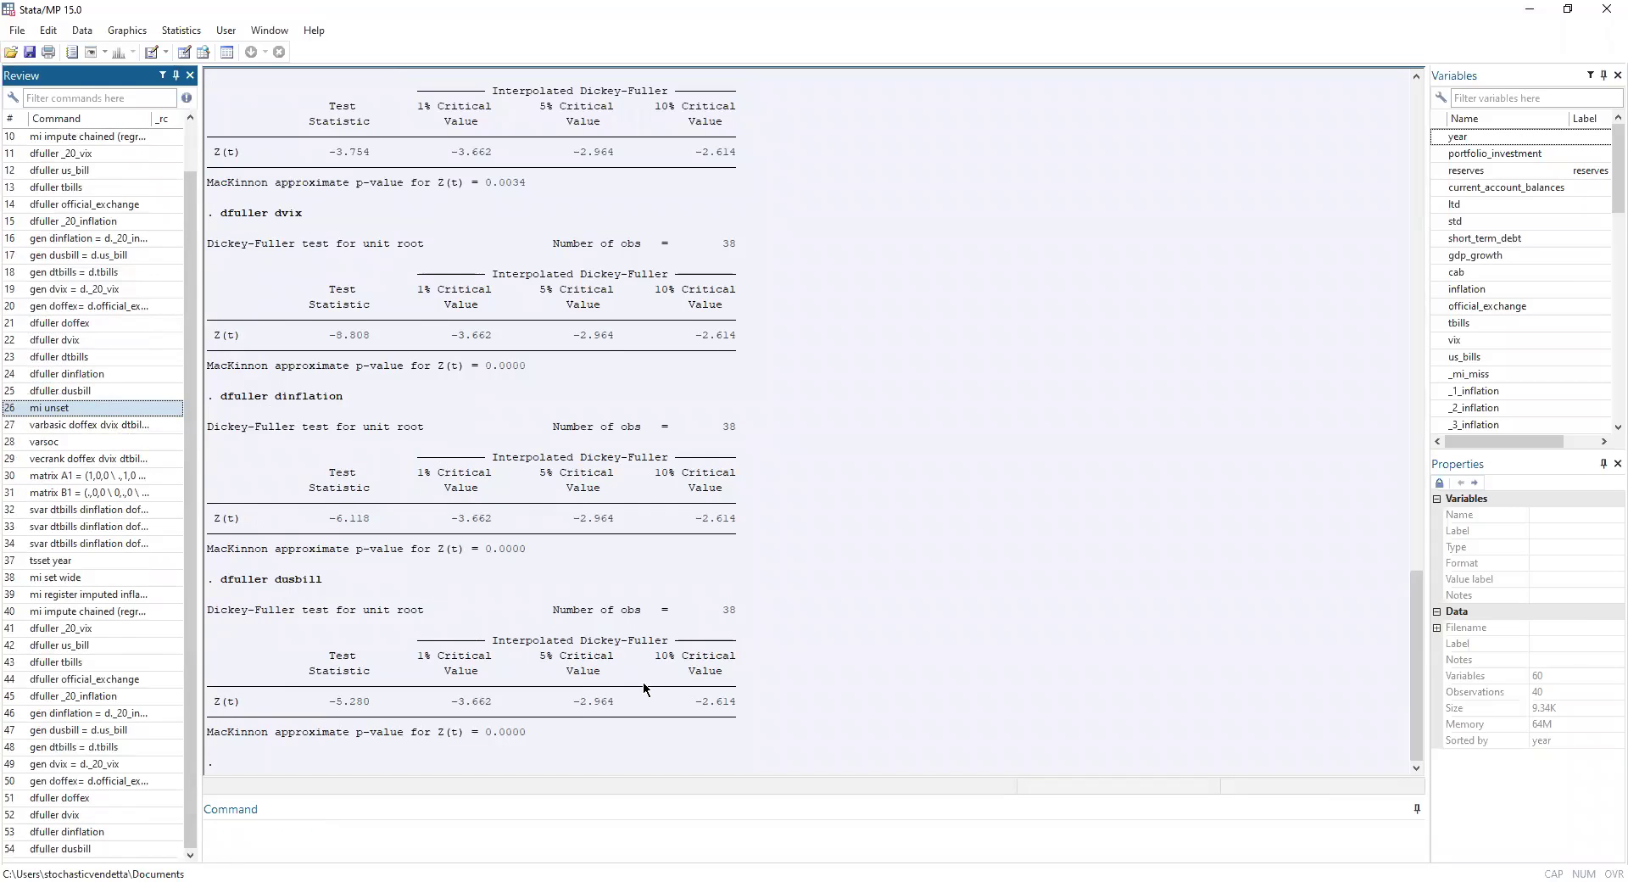
pyautogui.doubleClick(112, 408)
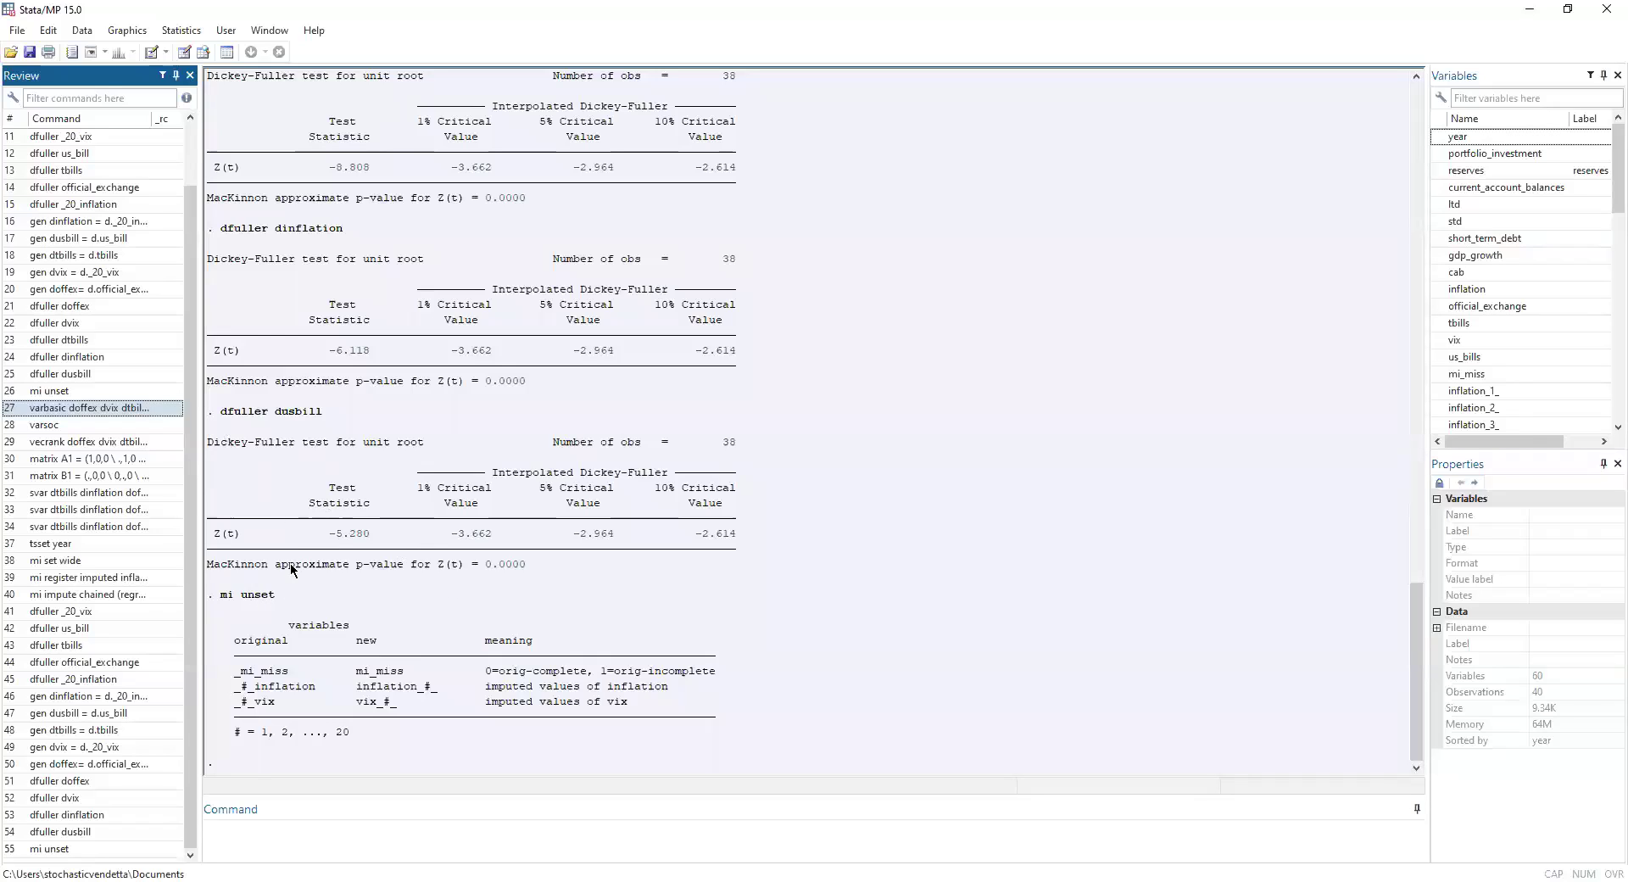
# Step: Run varbasic with lags 1–10 on the five differenced series to get orthogonalized IRF graphs
pyautogui.doubleClick(117, 410)
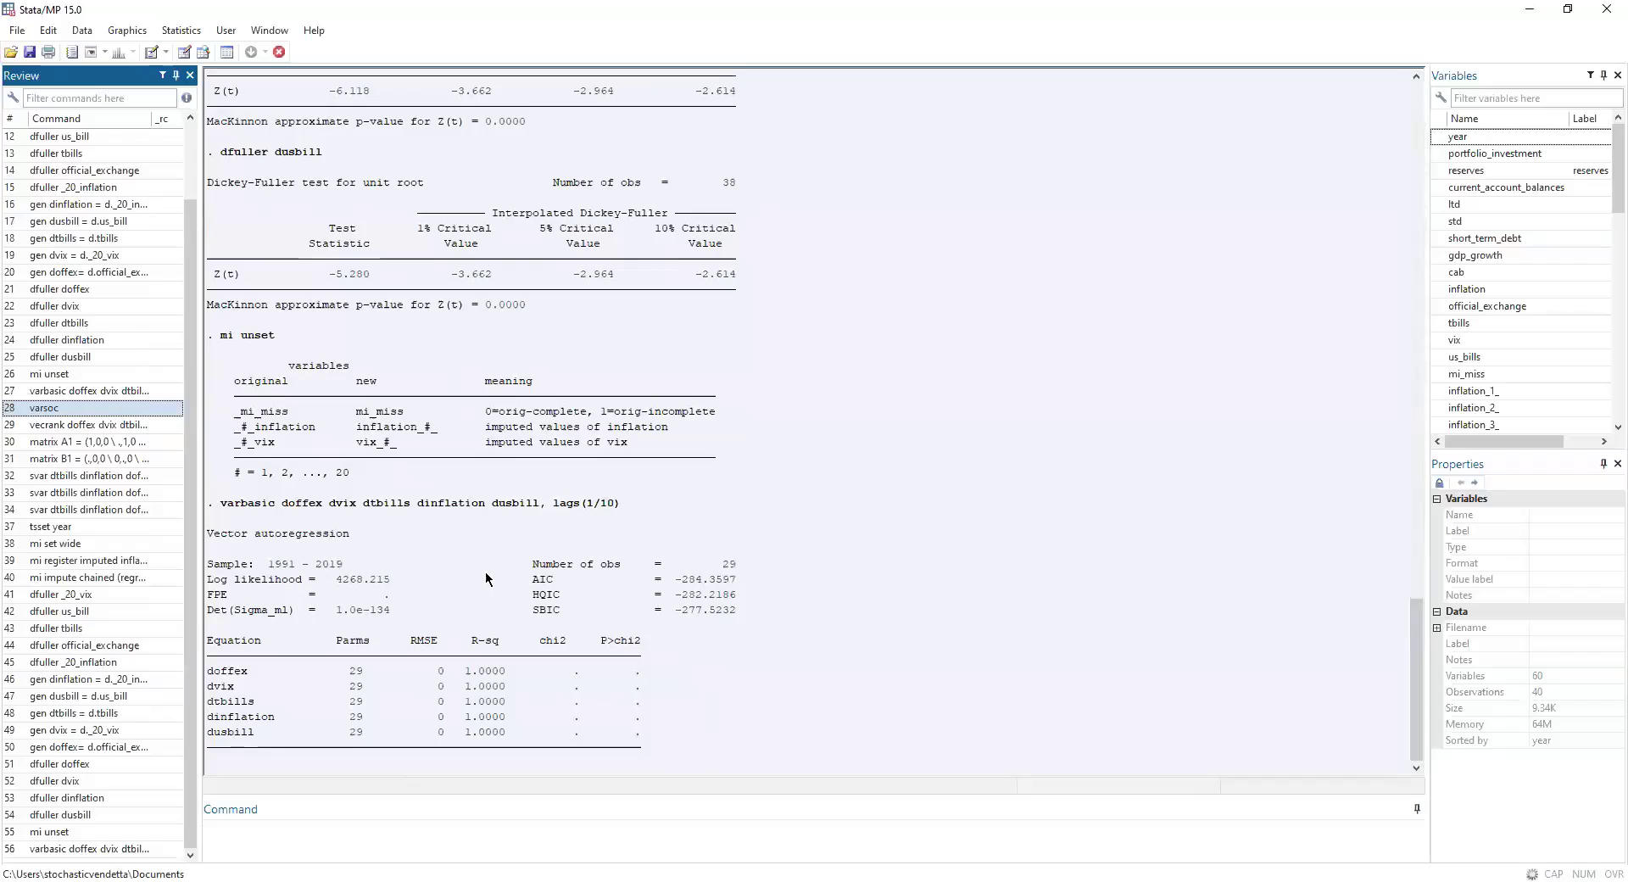
pyautogui.scroll(7, 694, 450)
pyautogui.scroll(-10, 673, 487)
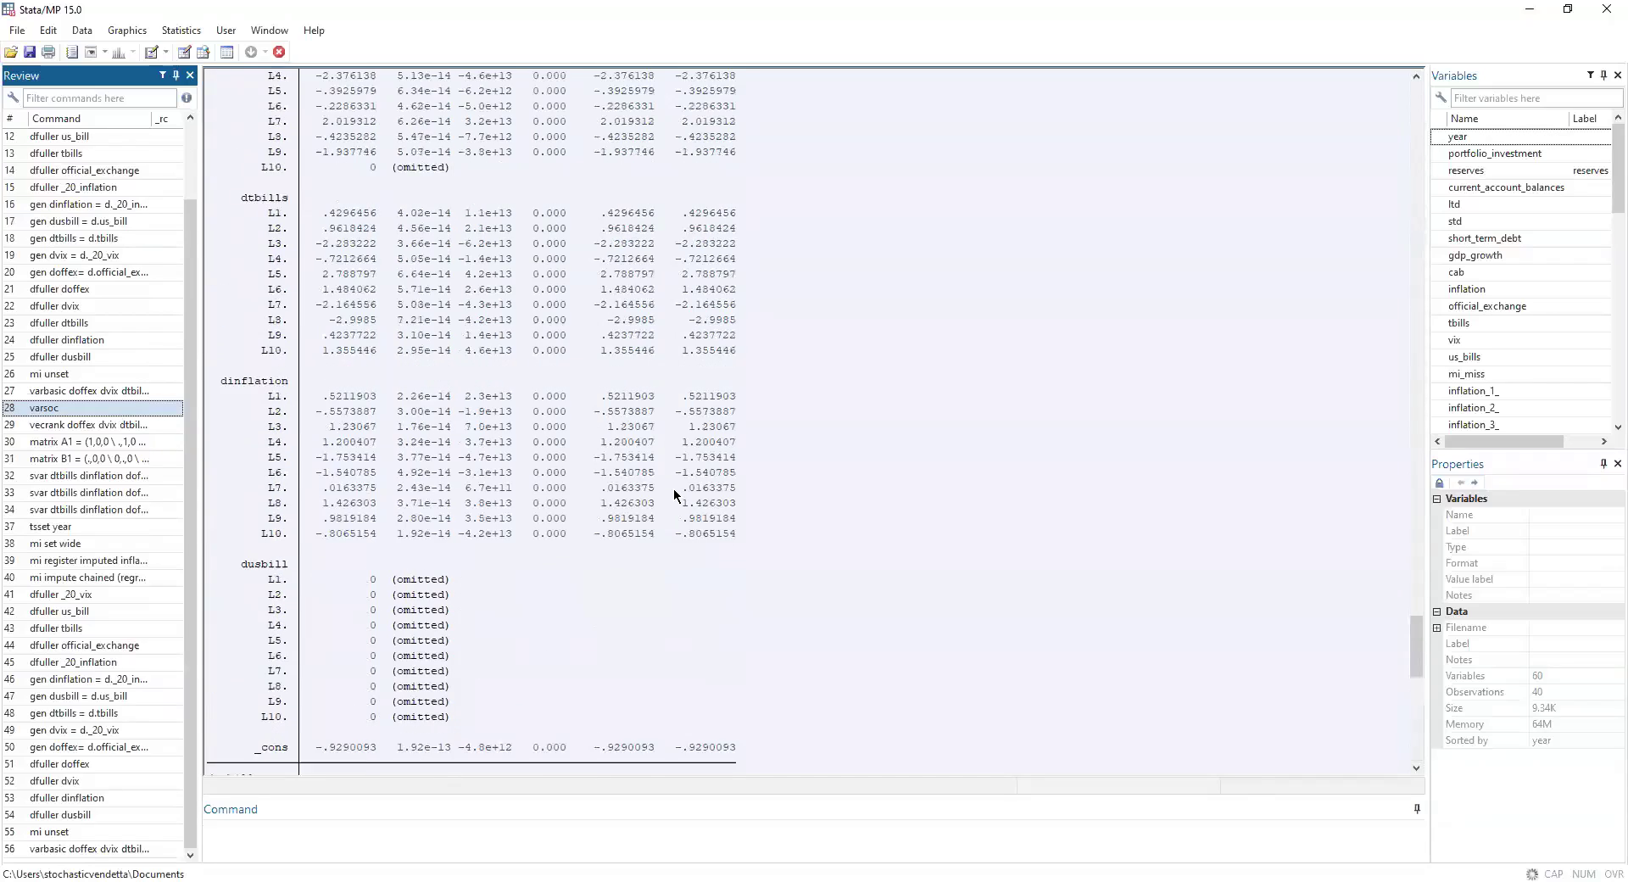
pyautogui.scroll(5, 718, 556)
pyautogui.scroll(-15, 549, 416)
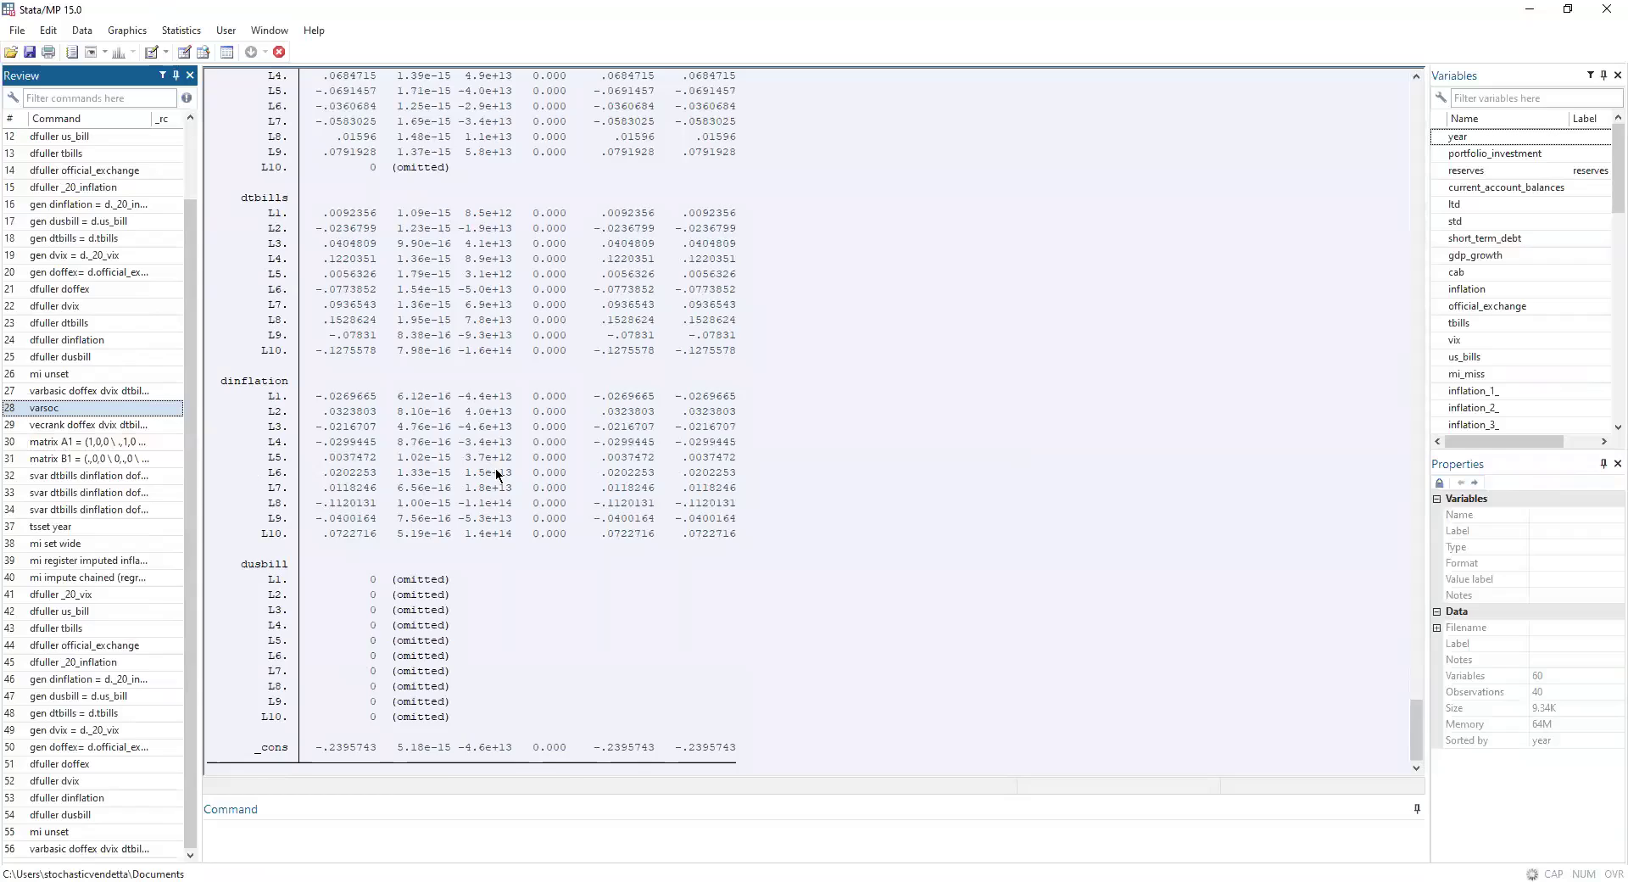
pyautogui.scroll(10, 543, 469)
pyautogui.scroll(-10, 577, 468)
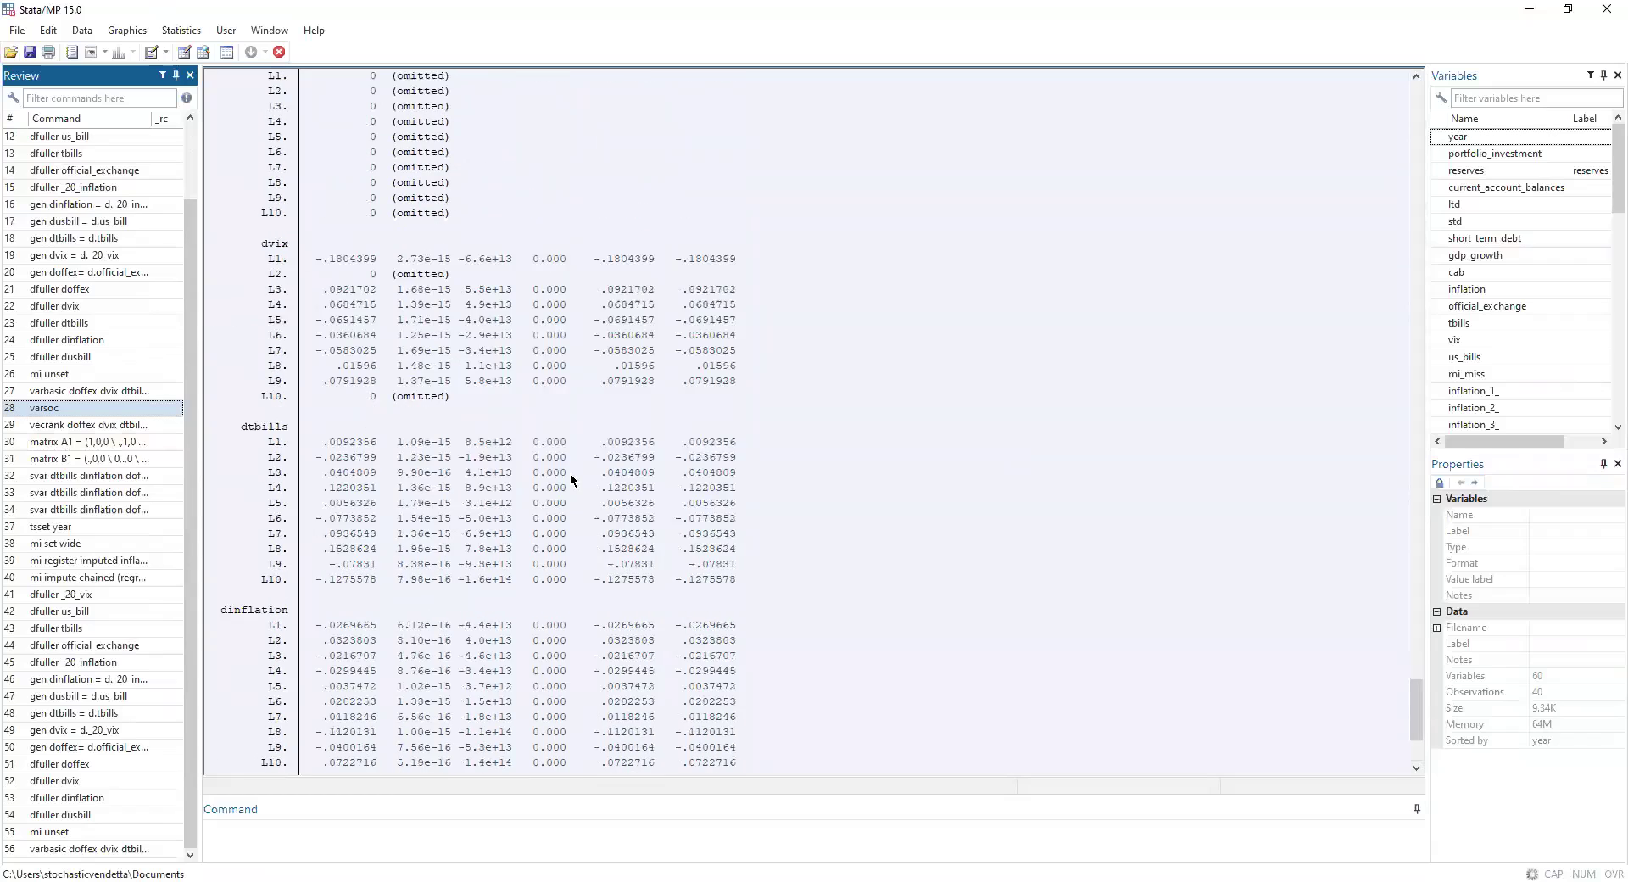
# Step: Run varsoc lag-order selection on the differenced series
pyautogui.click(80, 410)
pyautogui.doubleClick(80, 411)
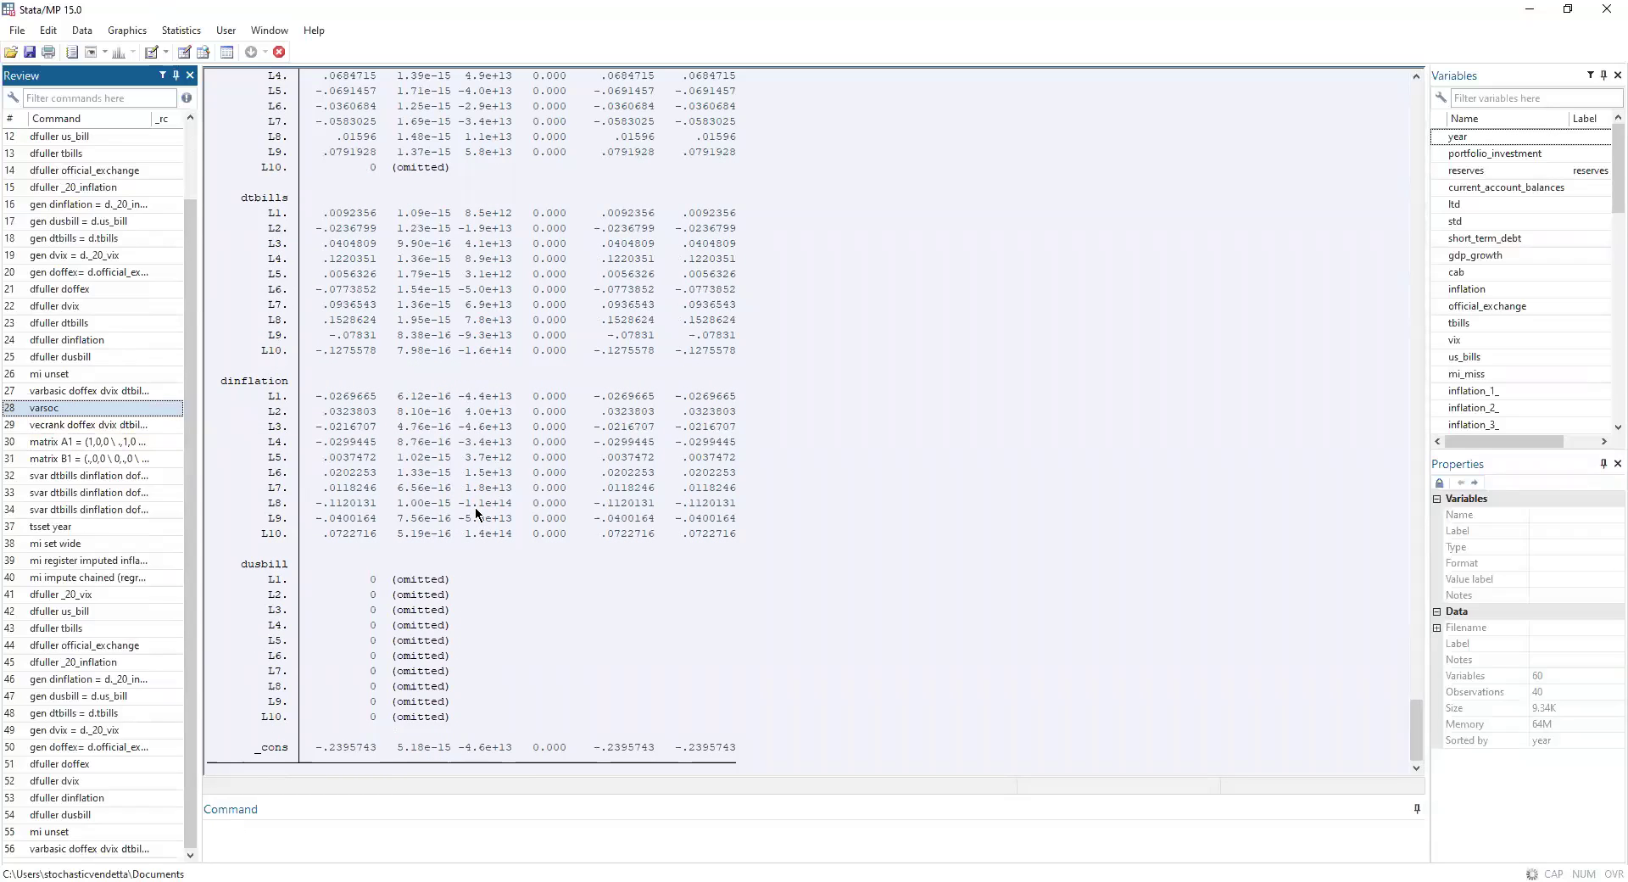
pyautogui.click(73, 411)
pyautogui.click(433, 827)
pyautogui.press('Return')
pyautogui.click(633, 551)
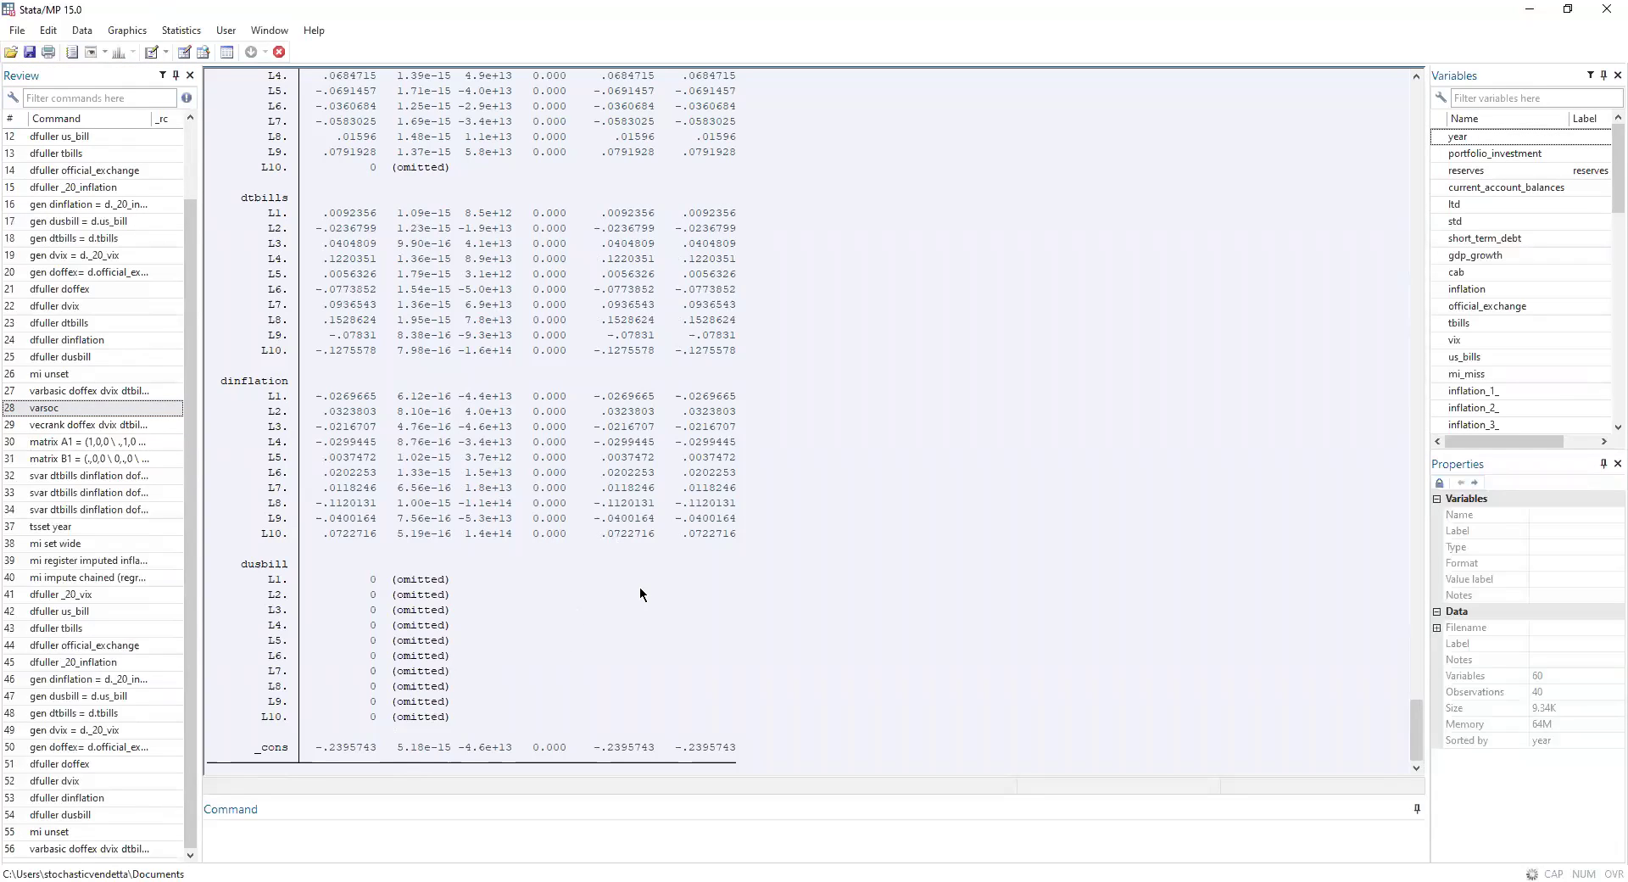
pyautogui.scroll(10, 639, 587)
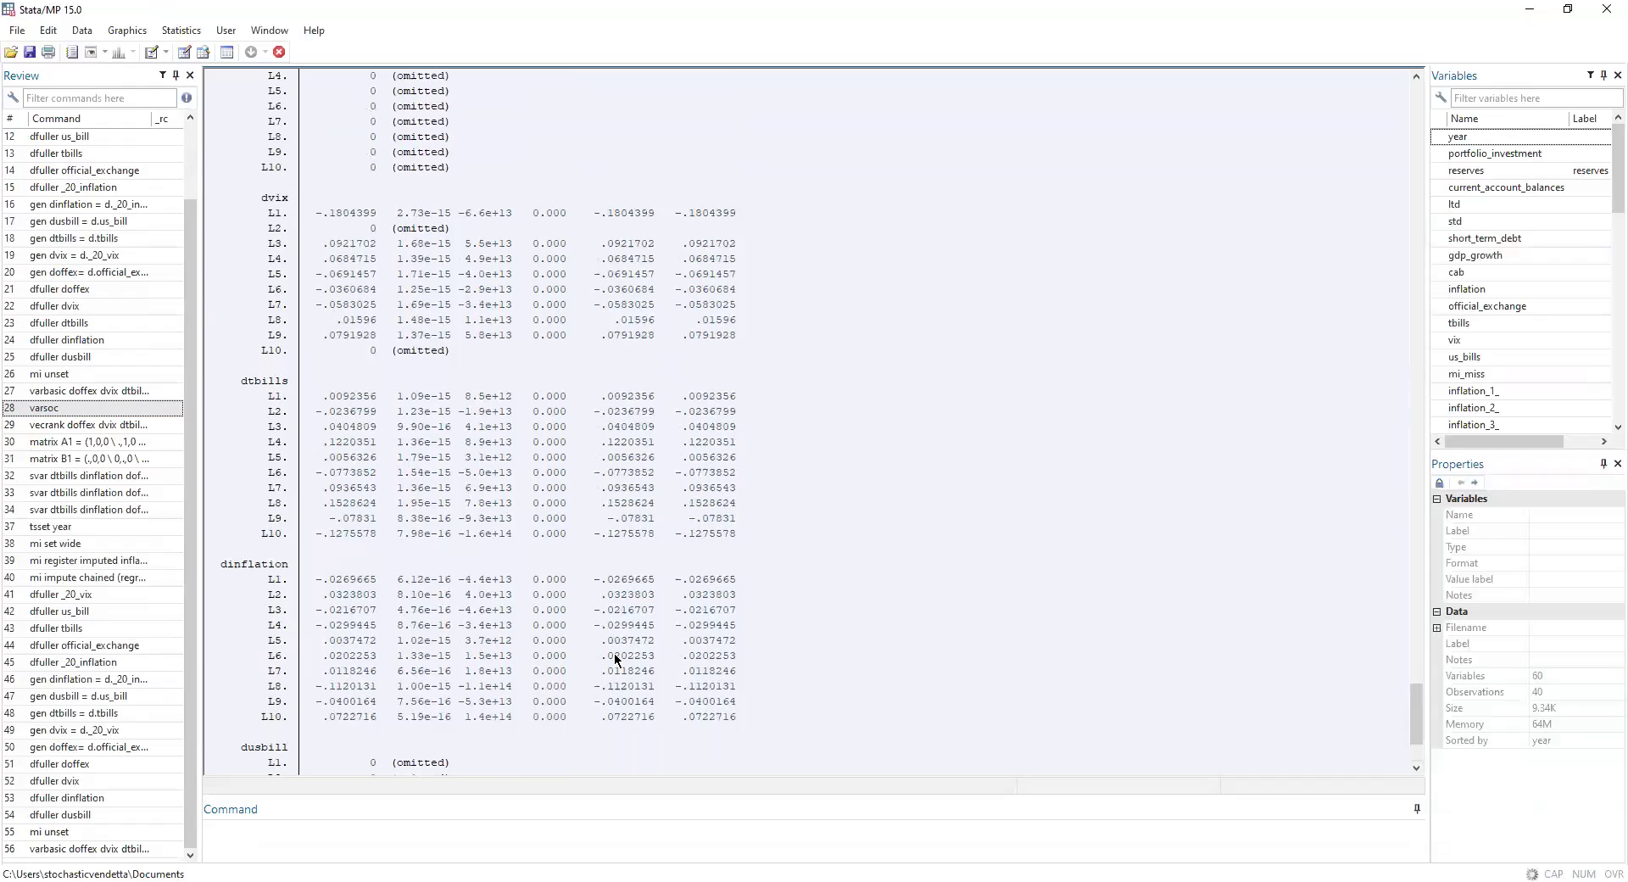
pyautogui.scroll(-10, 636, 682)
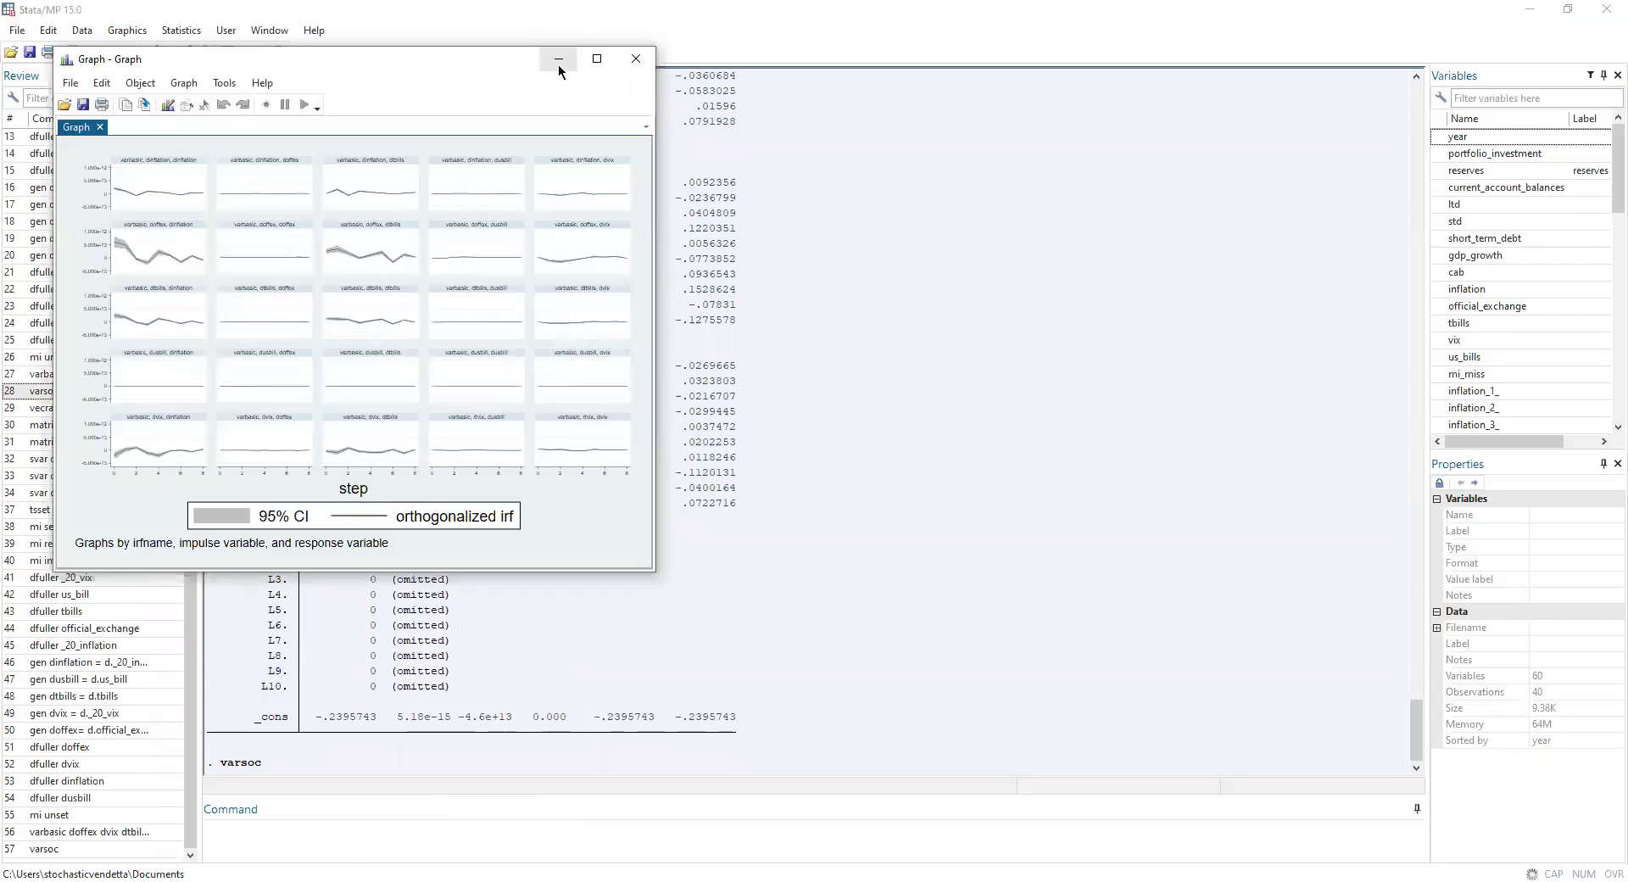
# Step: Minimize the IRF graph and rerun varsoc, showing LR, AIC, HQIC and SBIC all favouring lag 9
pyautogui.click(495, 820)
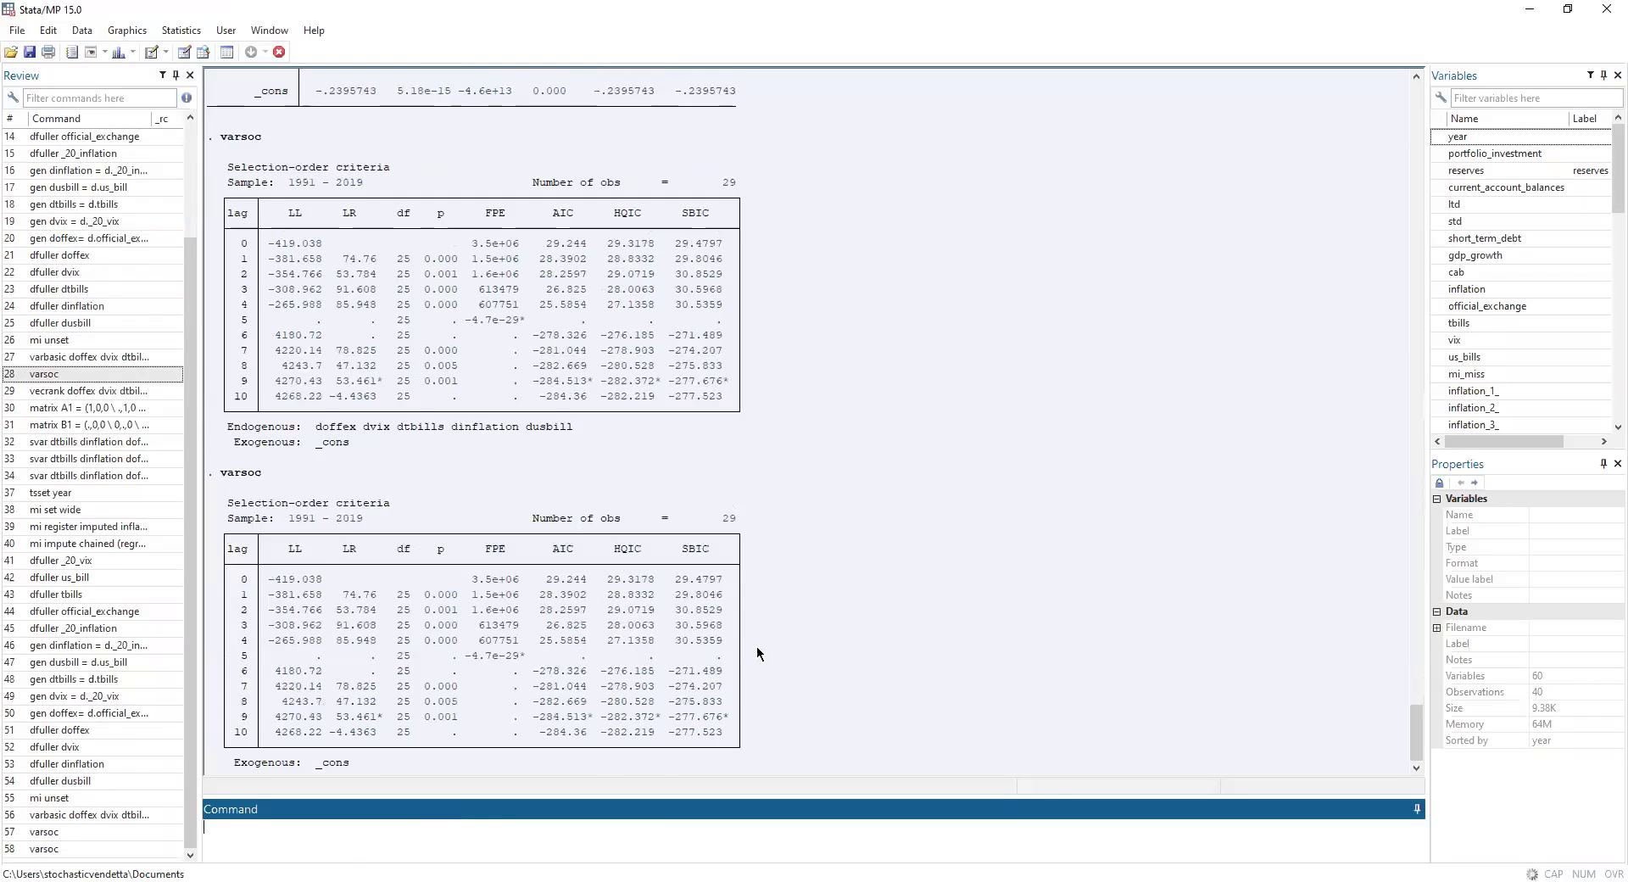
pyautogui.press('pageup')
pyautogui.press('Return')
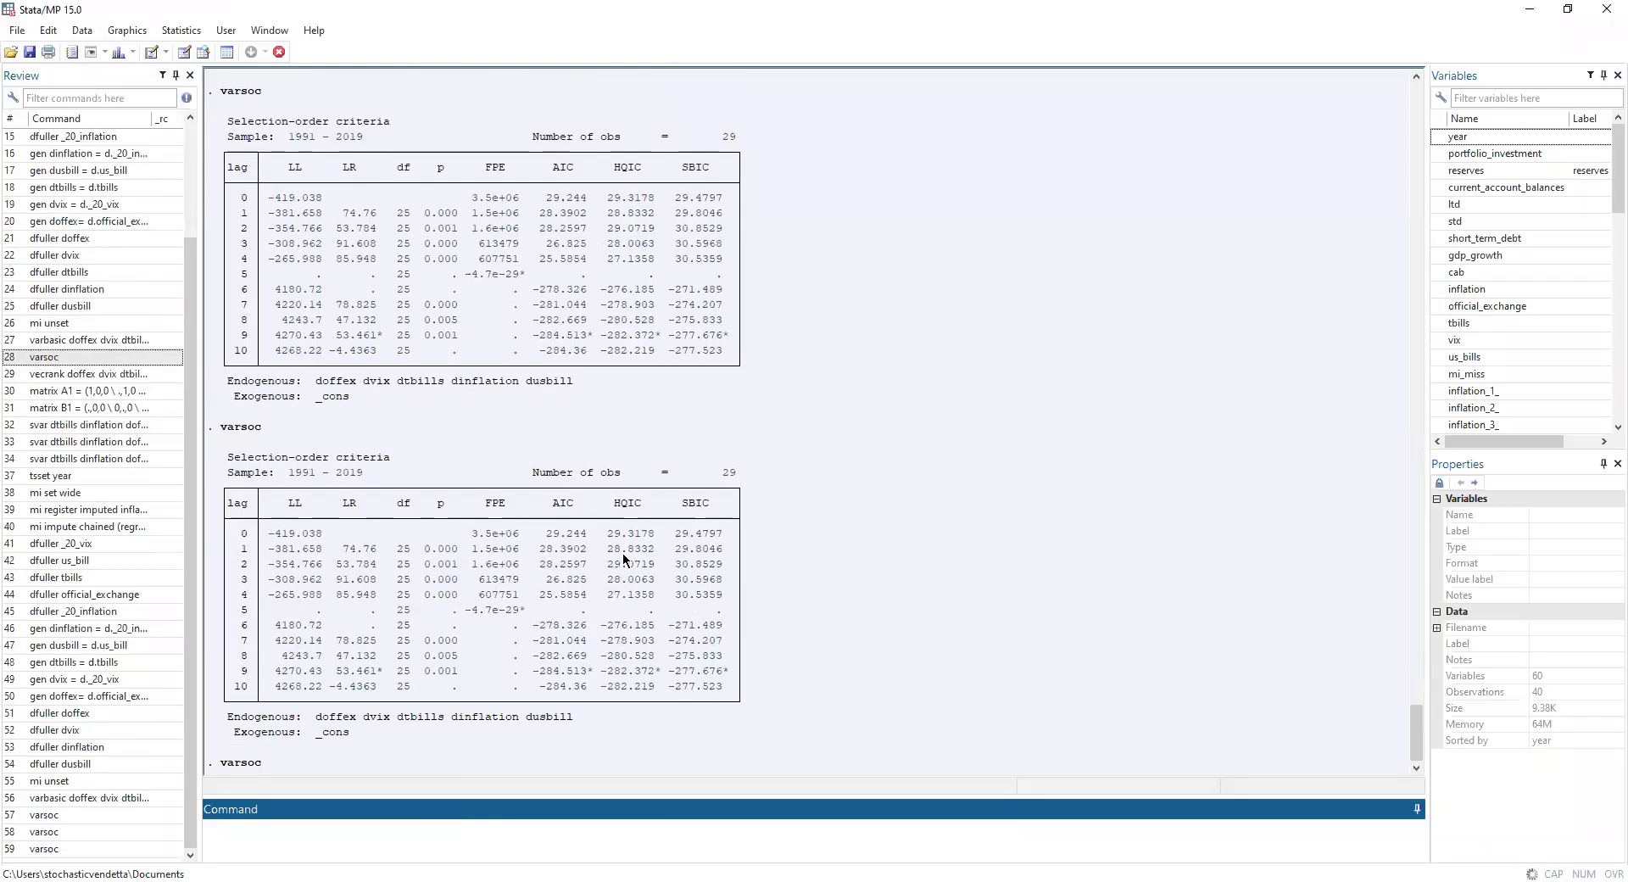
pyautogui.press('pageup')
pyautogui.press('Return')
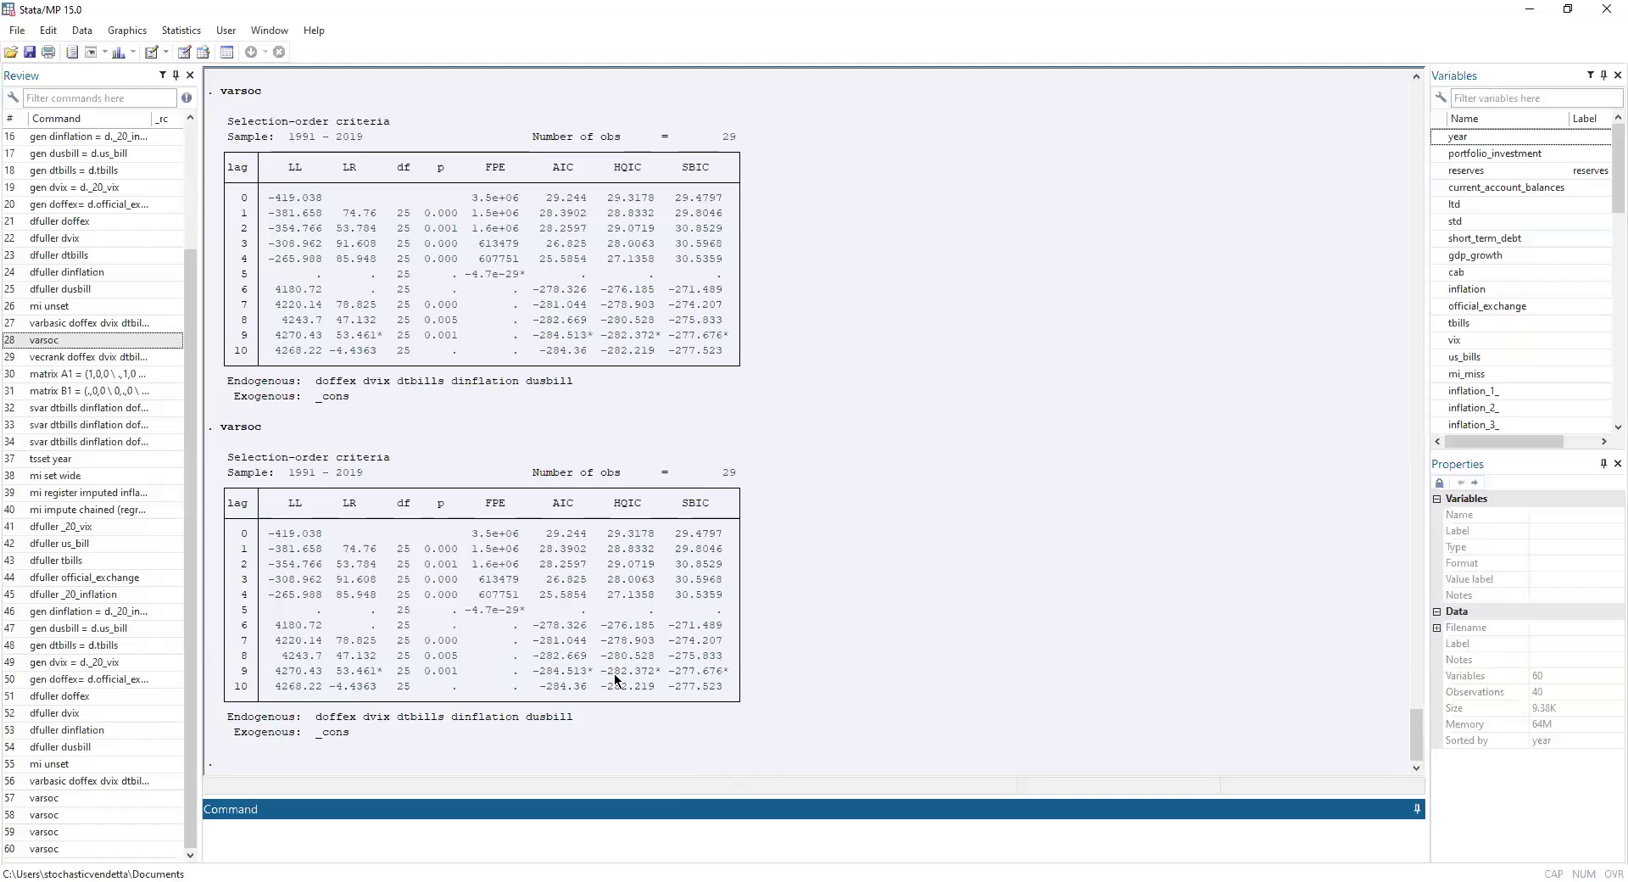
# Step: Rerun vecrank with lags(4) changed to lags(9); it fails with error r(505)
pyautogui.click(129, 358)
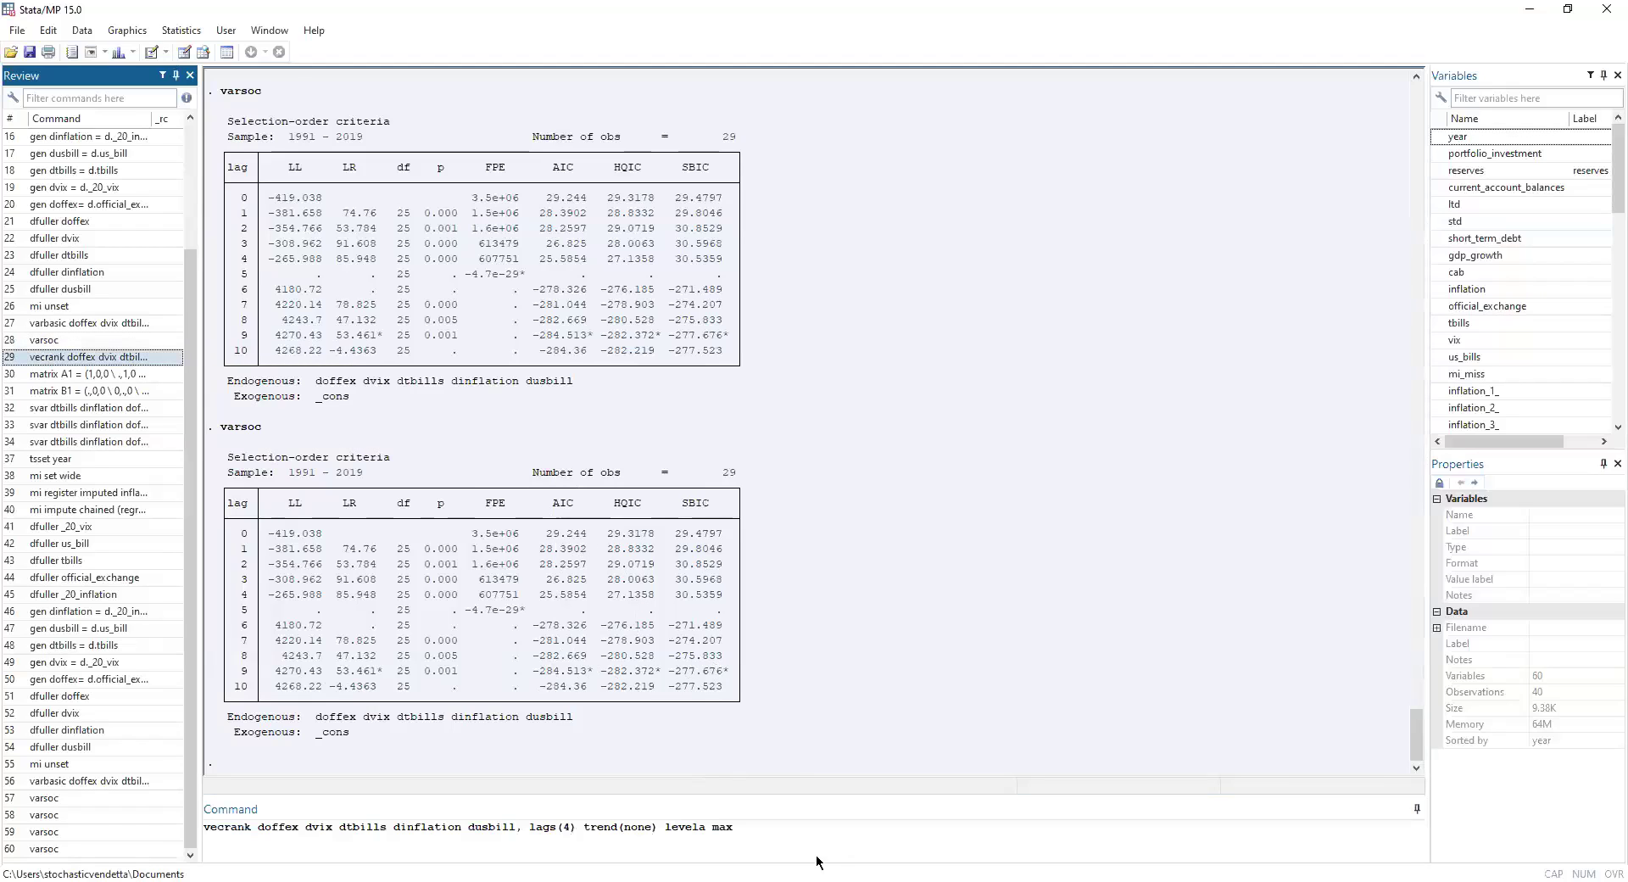
pyautogui.click(578, 827)
pyautogui.press('BackSpace')
pyautogui.write('9')
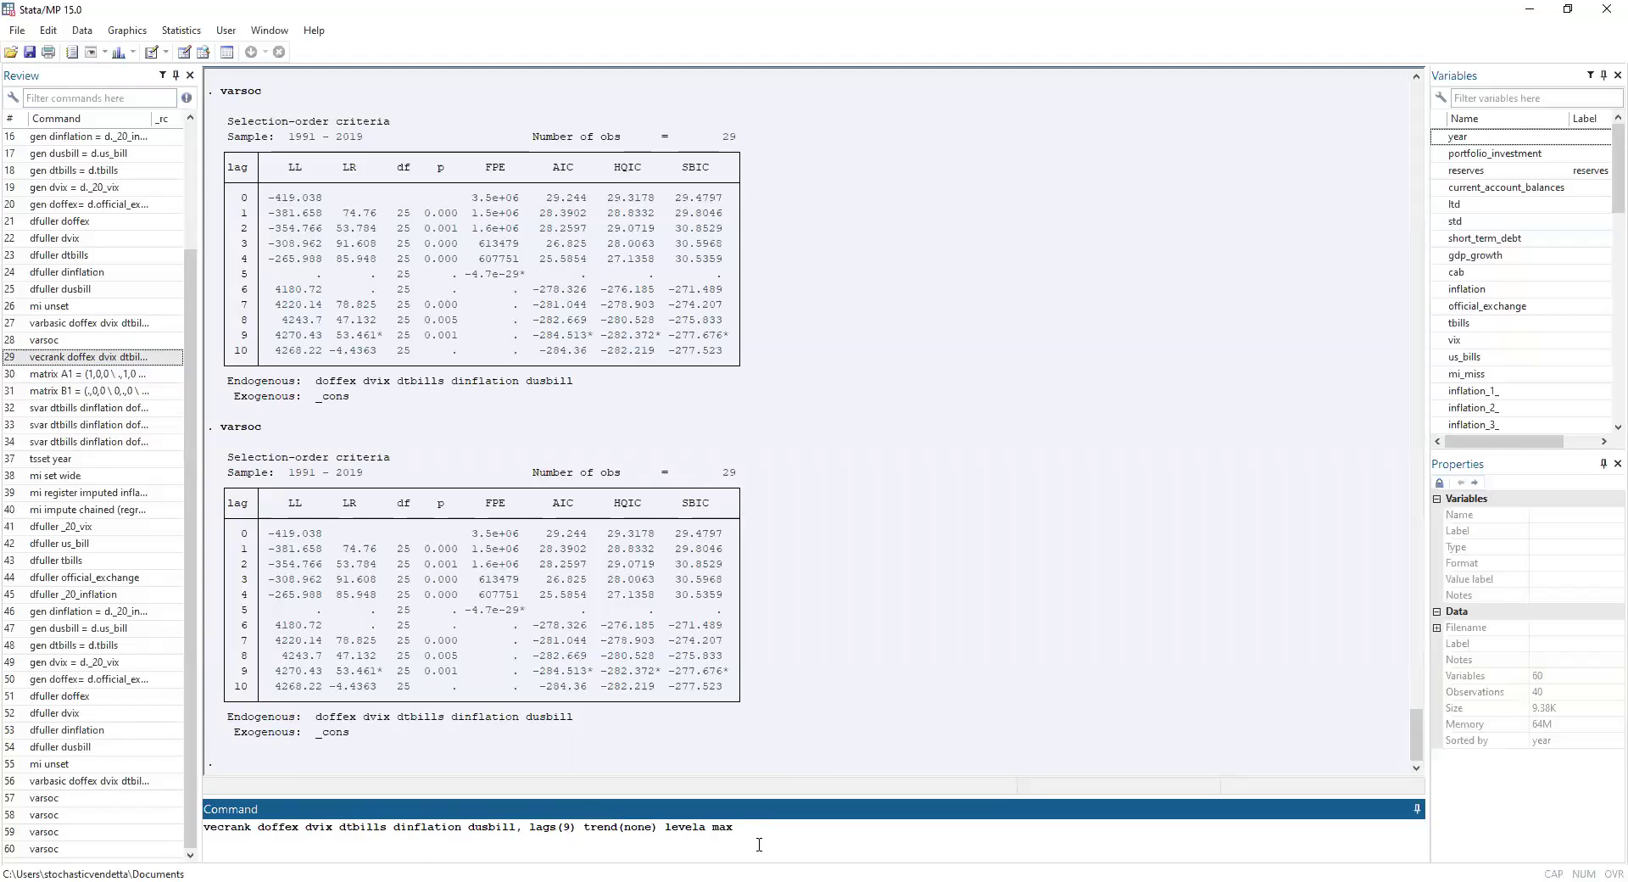
pyautogui.press('Return')
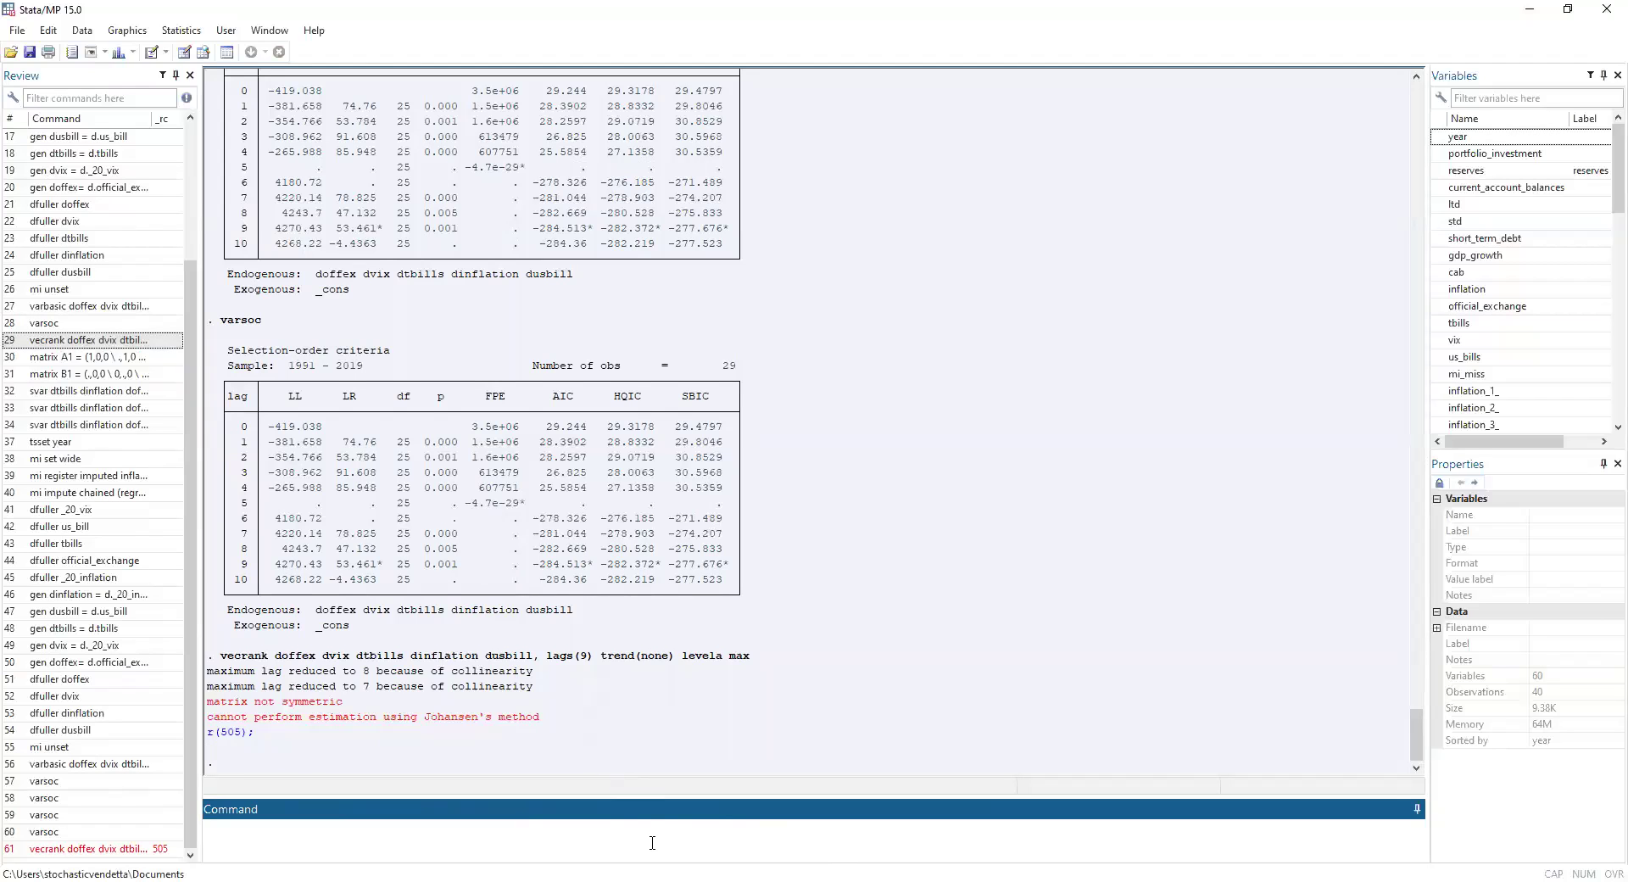
pyautogui.scroll(1, 687, 612)
pyautogui.scroll(-1, 743, 444)
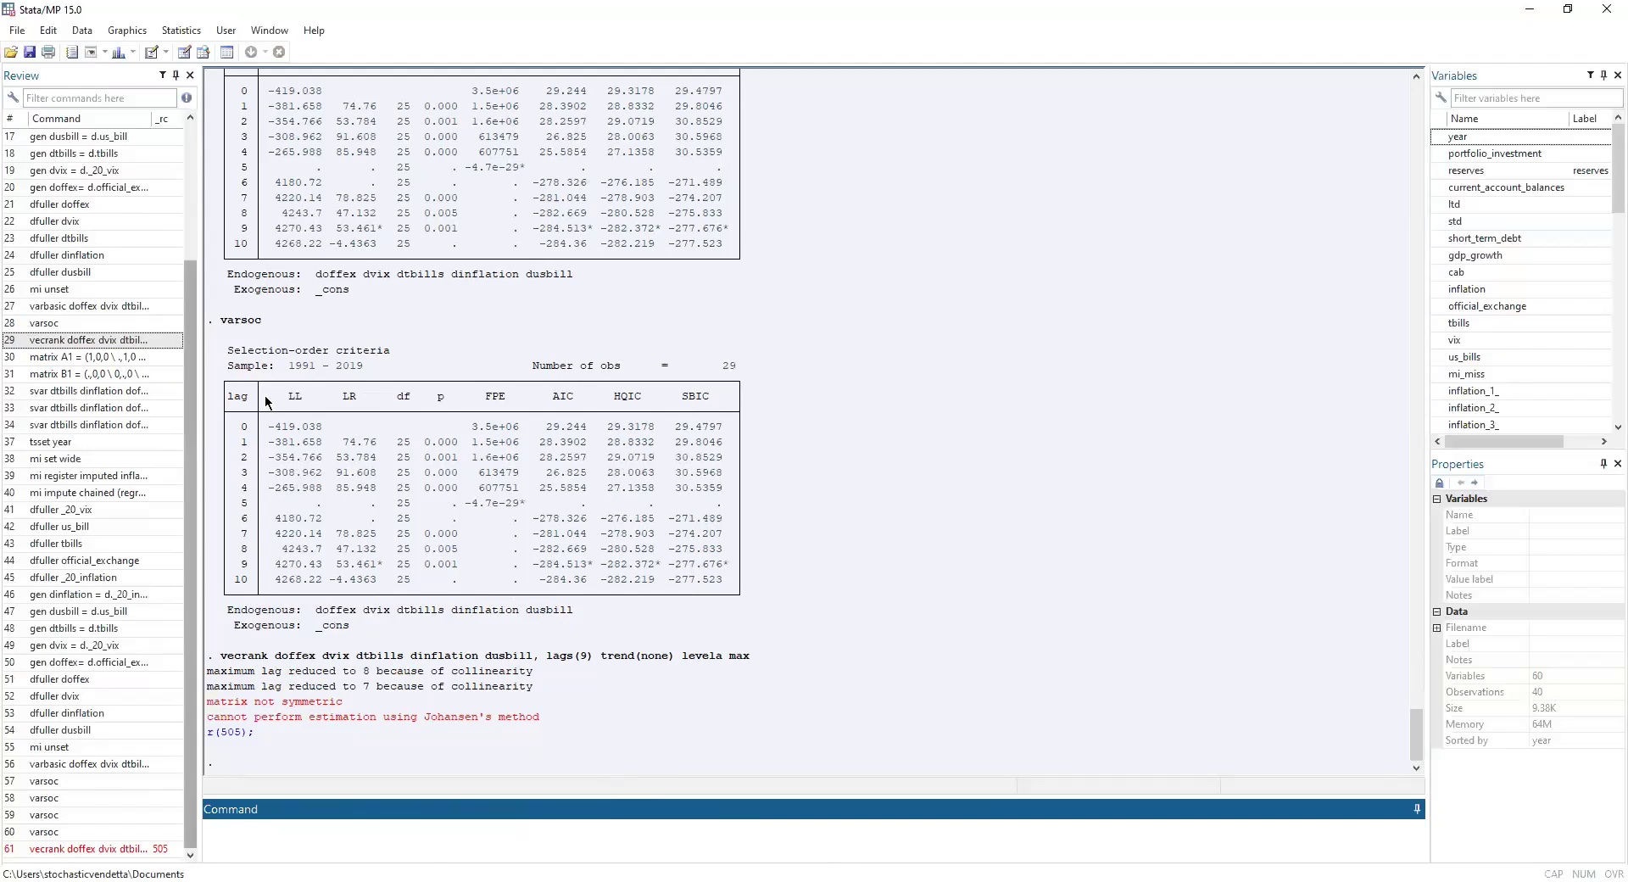
# Step: Define matrix A1 = (1,0,0 \ .,1,0 \ .,.,1) from the recalled command
pyautogui.click(129, 358)
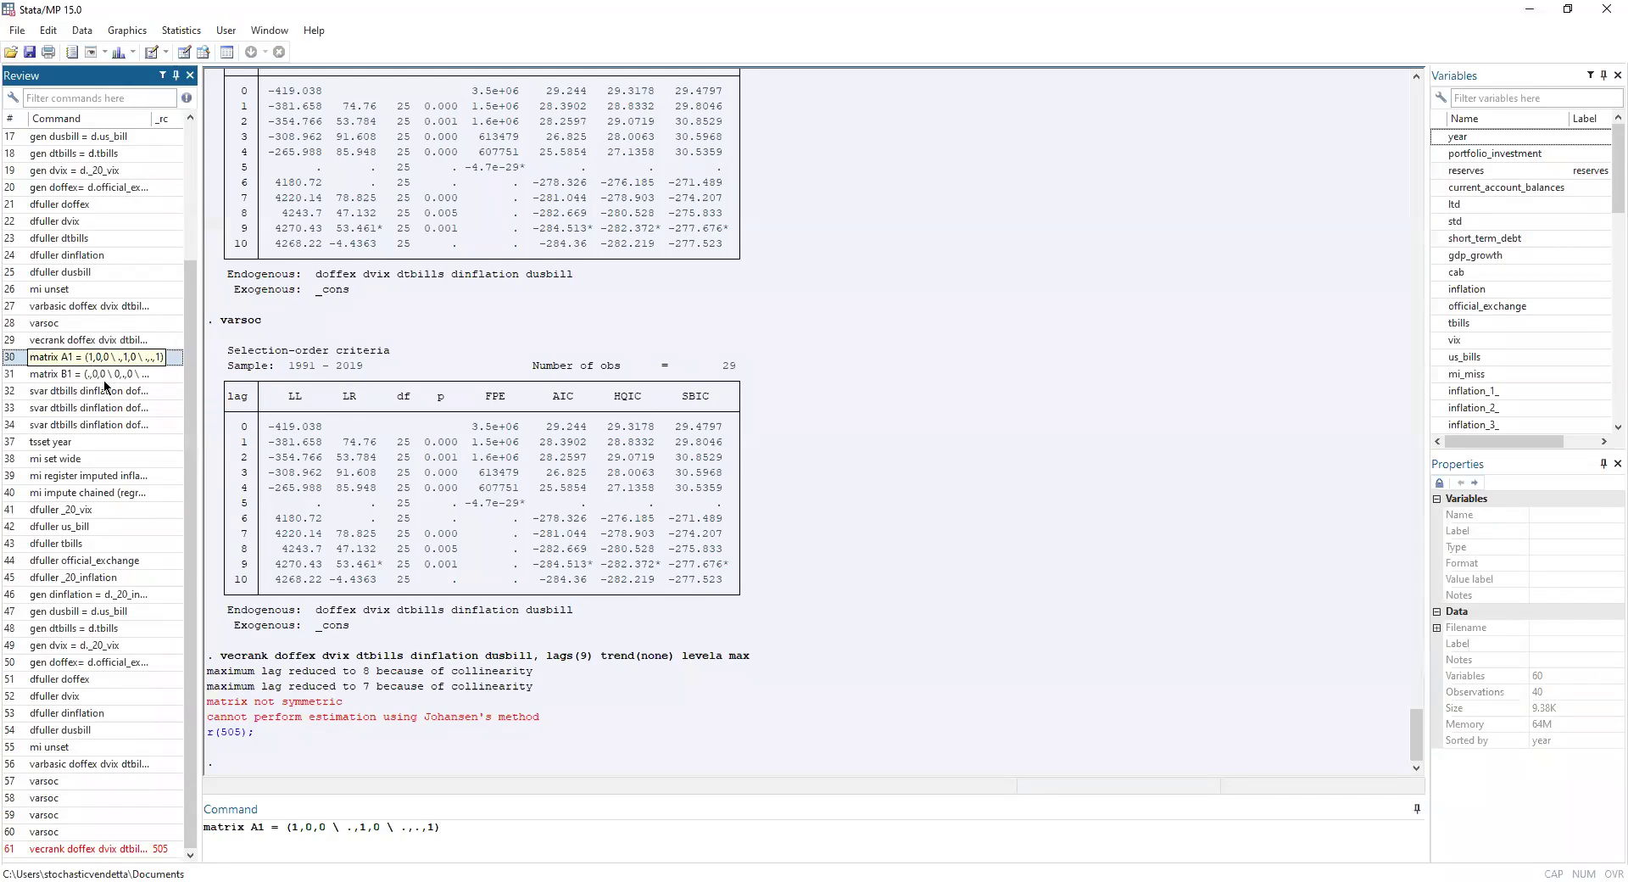
pyautogui.click(515, 853)
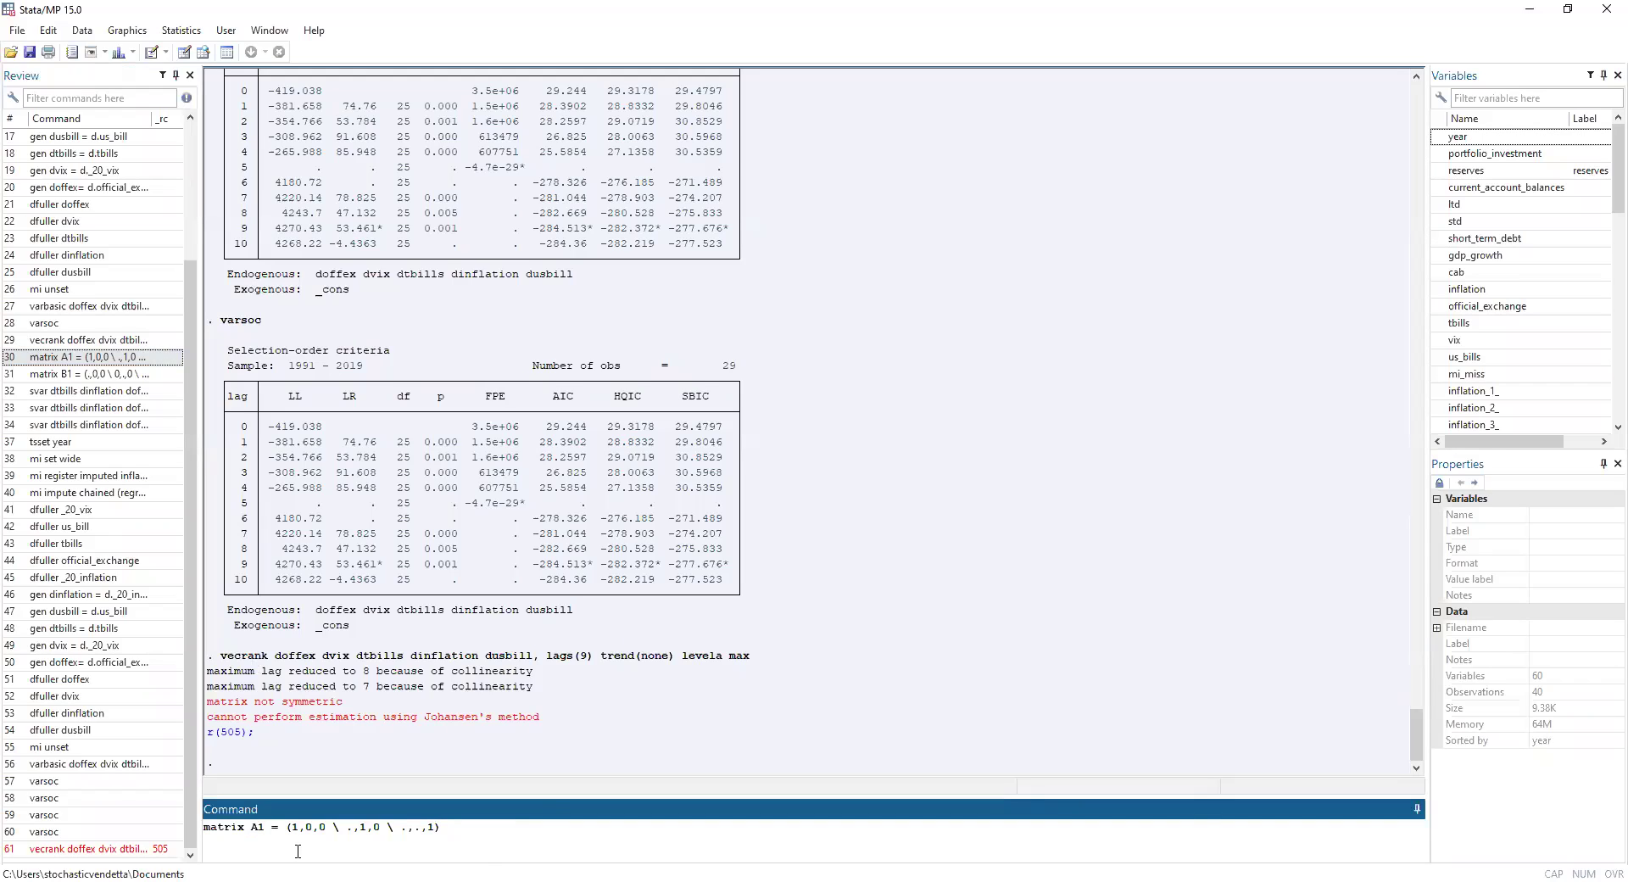
pyautogui.click(250, 829)
pyautogui.moveTo(293, 827); pyautogui.dragTo(473, 827)
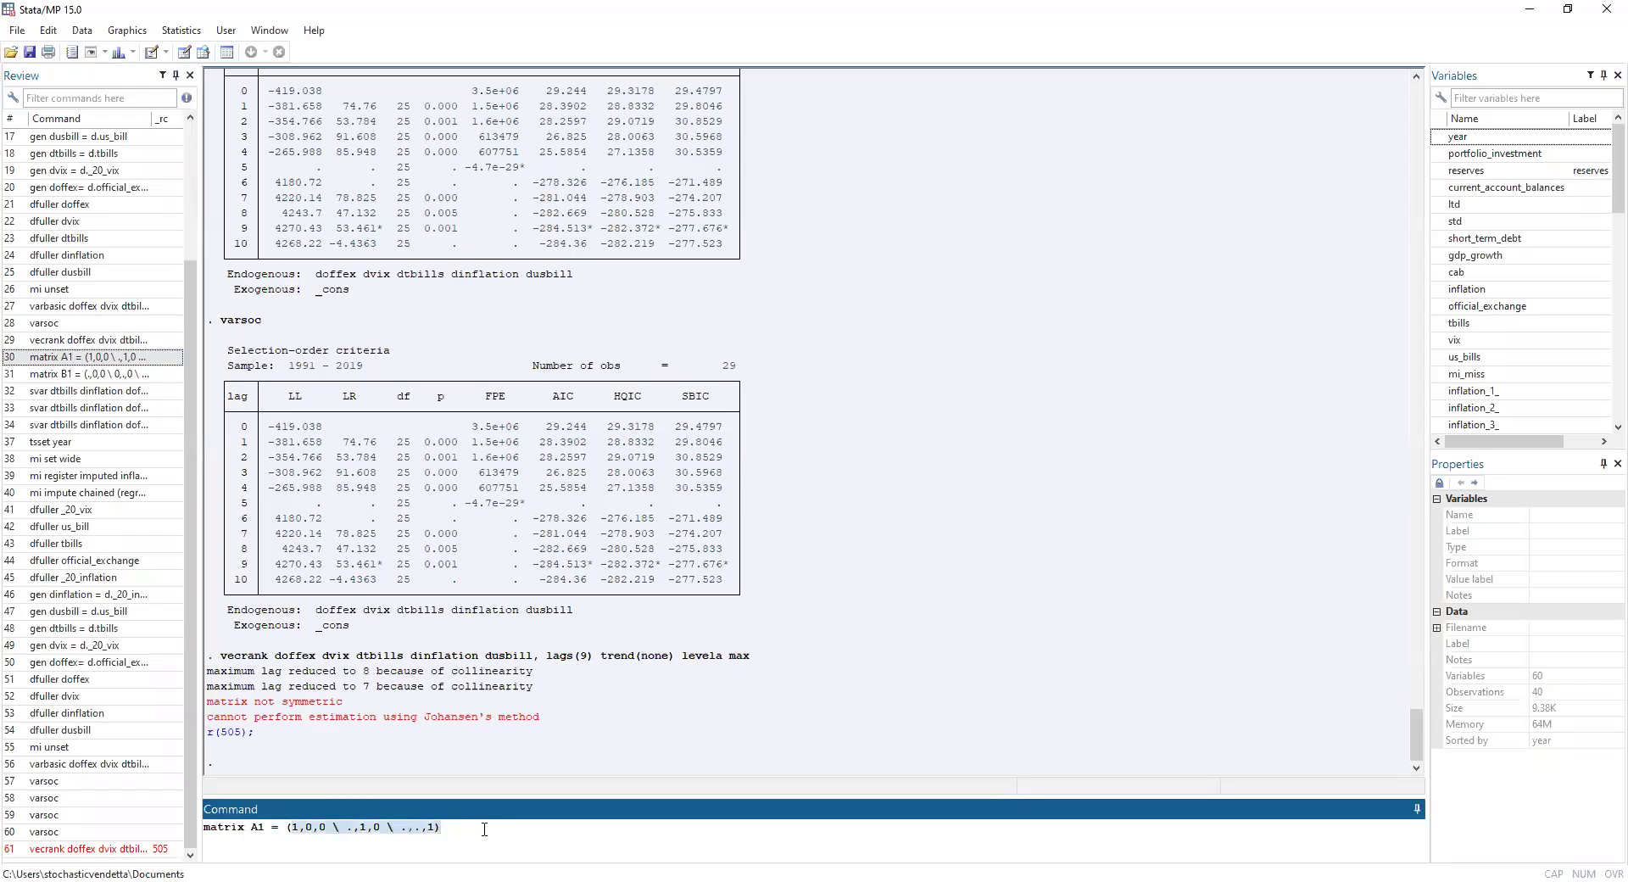
pyautogui.click(493, 843)
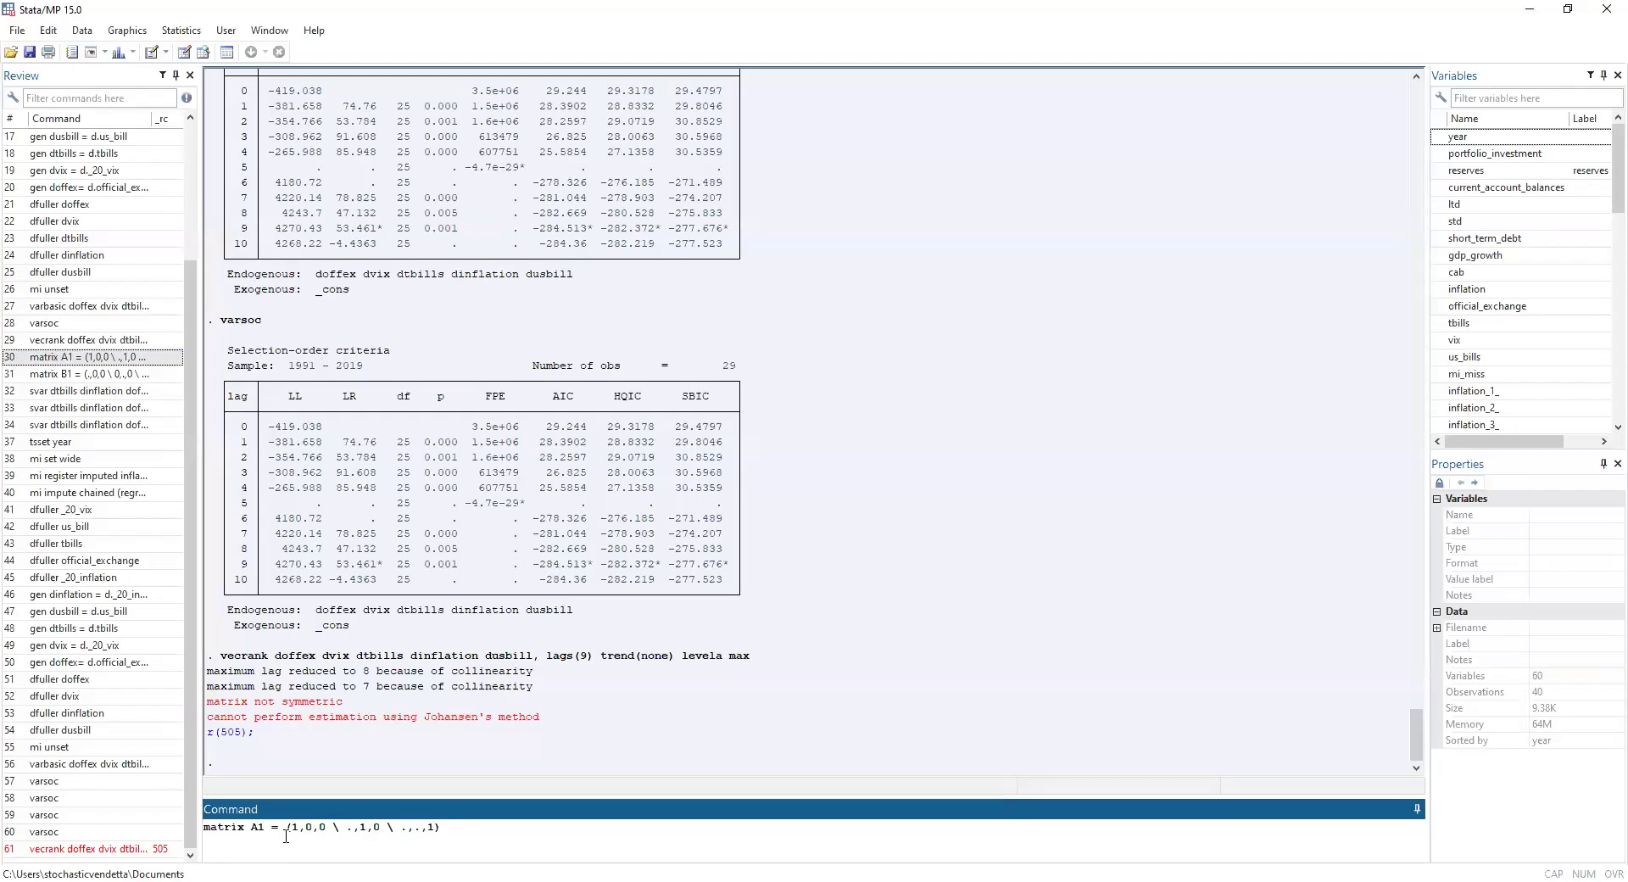
pyautogui.moveTo(289, 828); pyautogui.dragTo(483, 832)
pyautogui.click(490, 843)
pyautogui.press('Return')
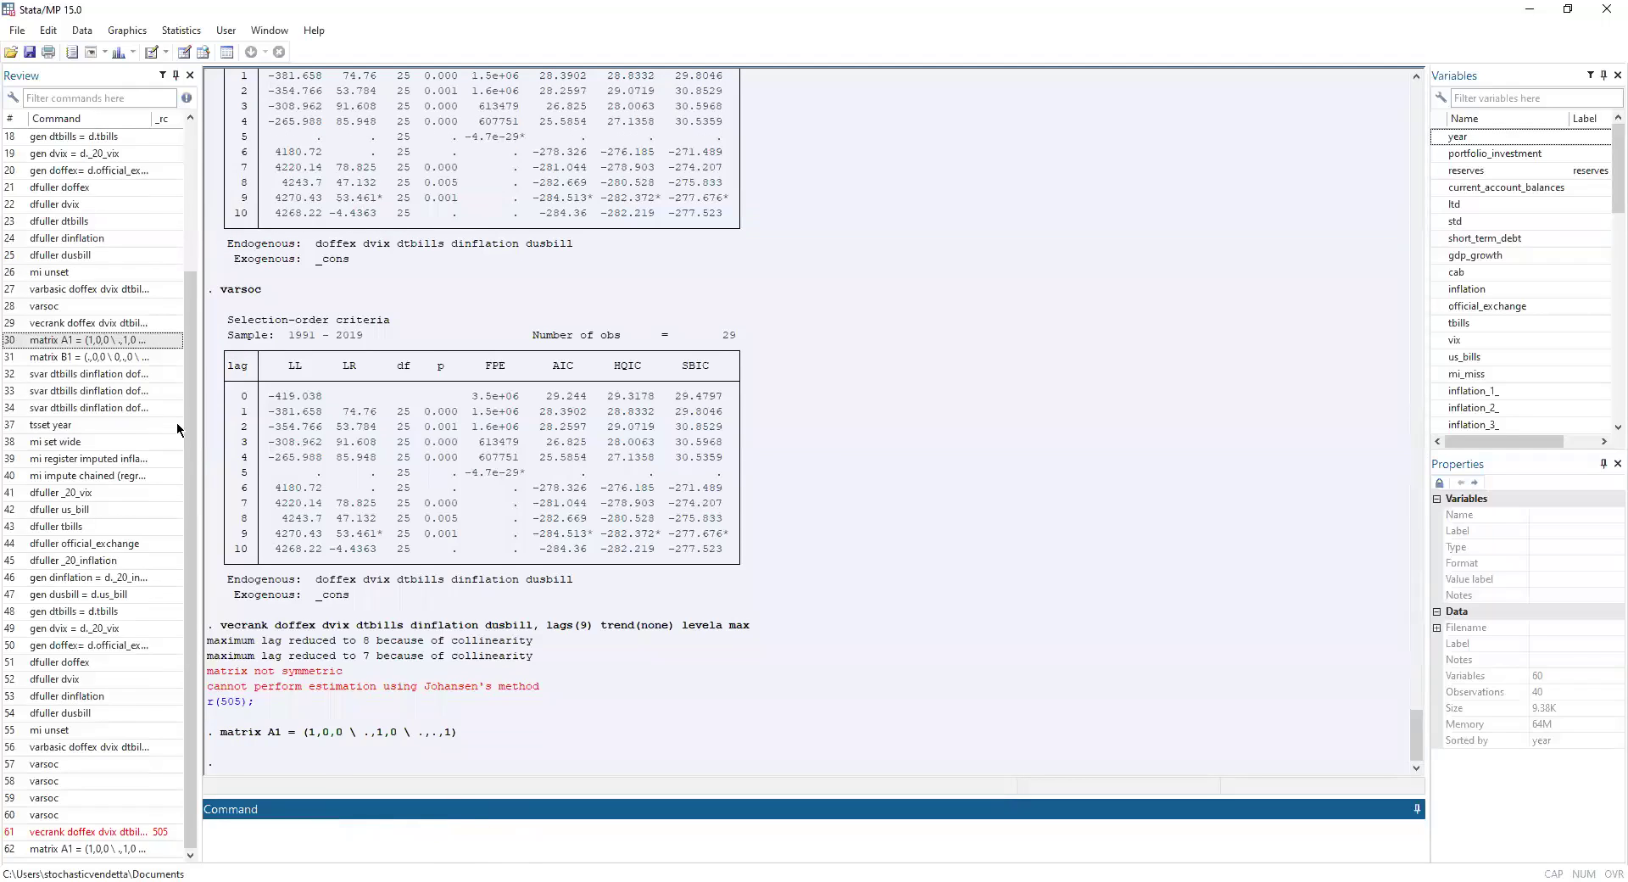
# Step: Define the diagonal matrix B1 = (.,0,0 \ 0,.,0 \ 0,0,.) from the history
pyautogui.click(93, 357)
pyautogui.click(499, 832)
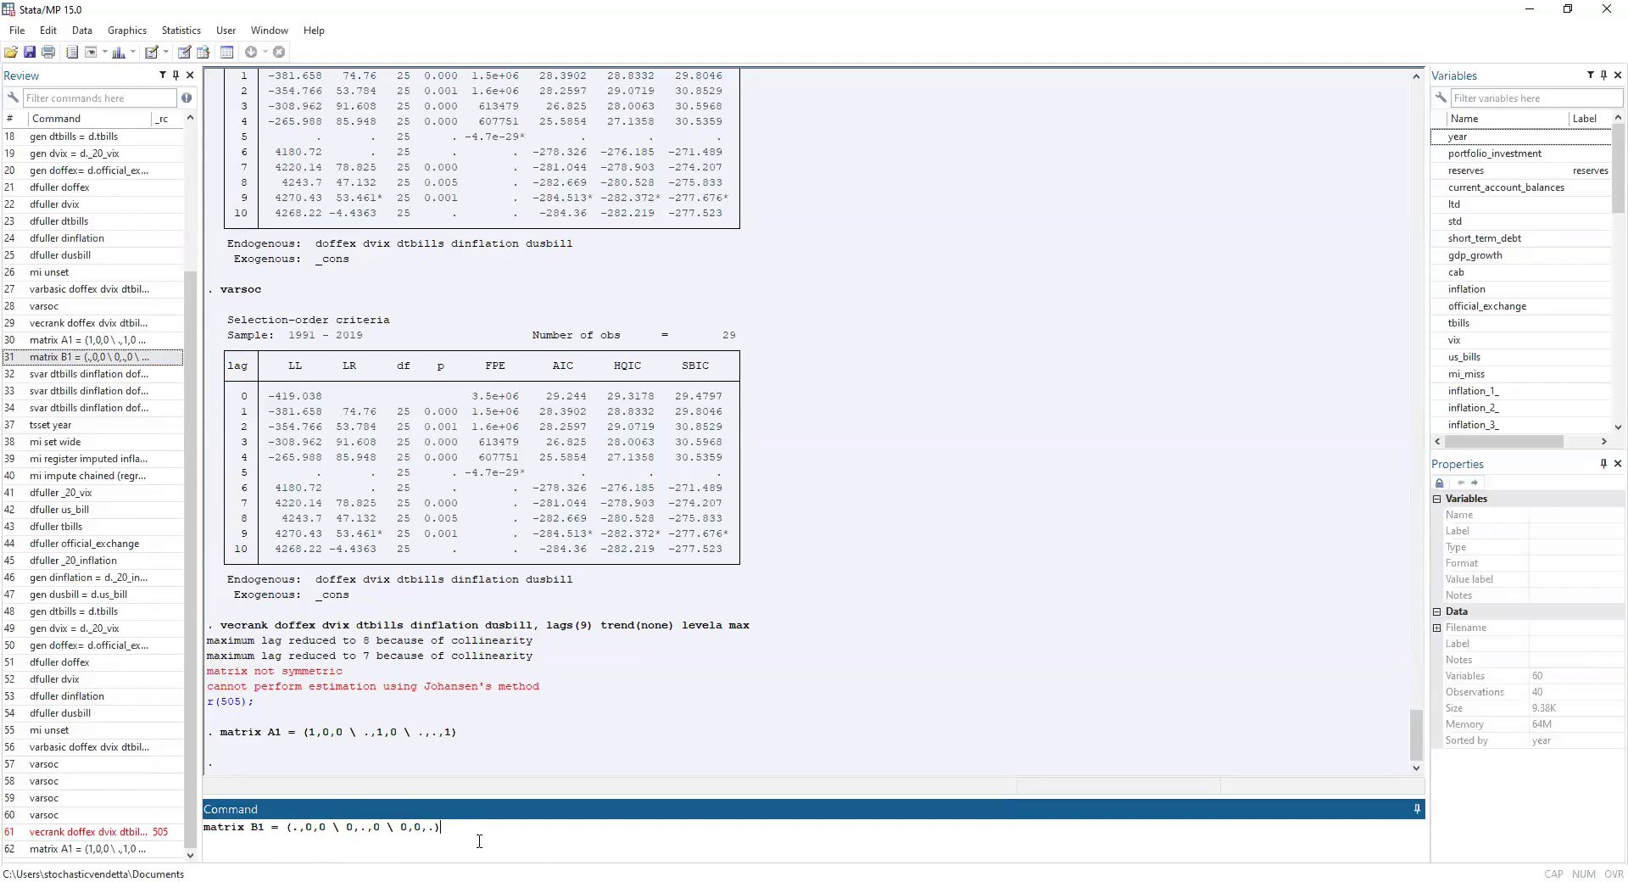
pyautogui.press('Return')
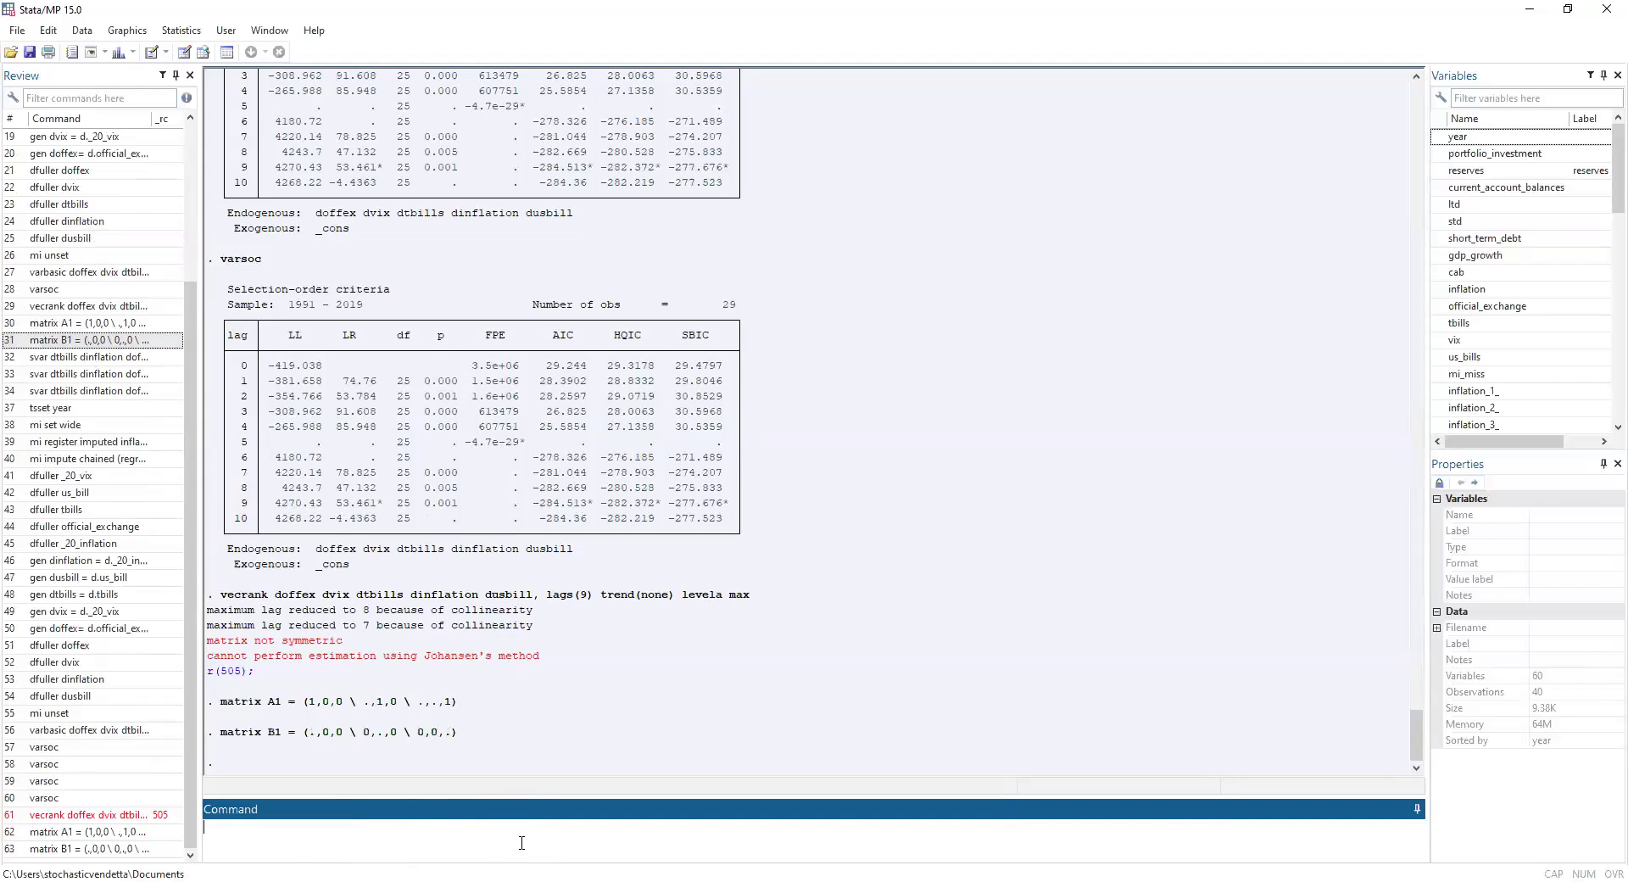
# Step: Re-run svar dtbills dinflation doffex with aeq(A1) beq(B1), then review the converged fit (log likelihood −298.9753)
pyautogui.doubleClick(94, 358)
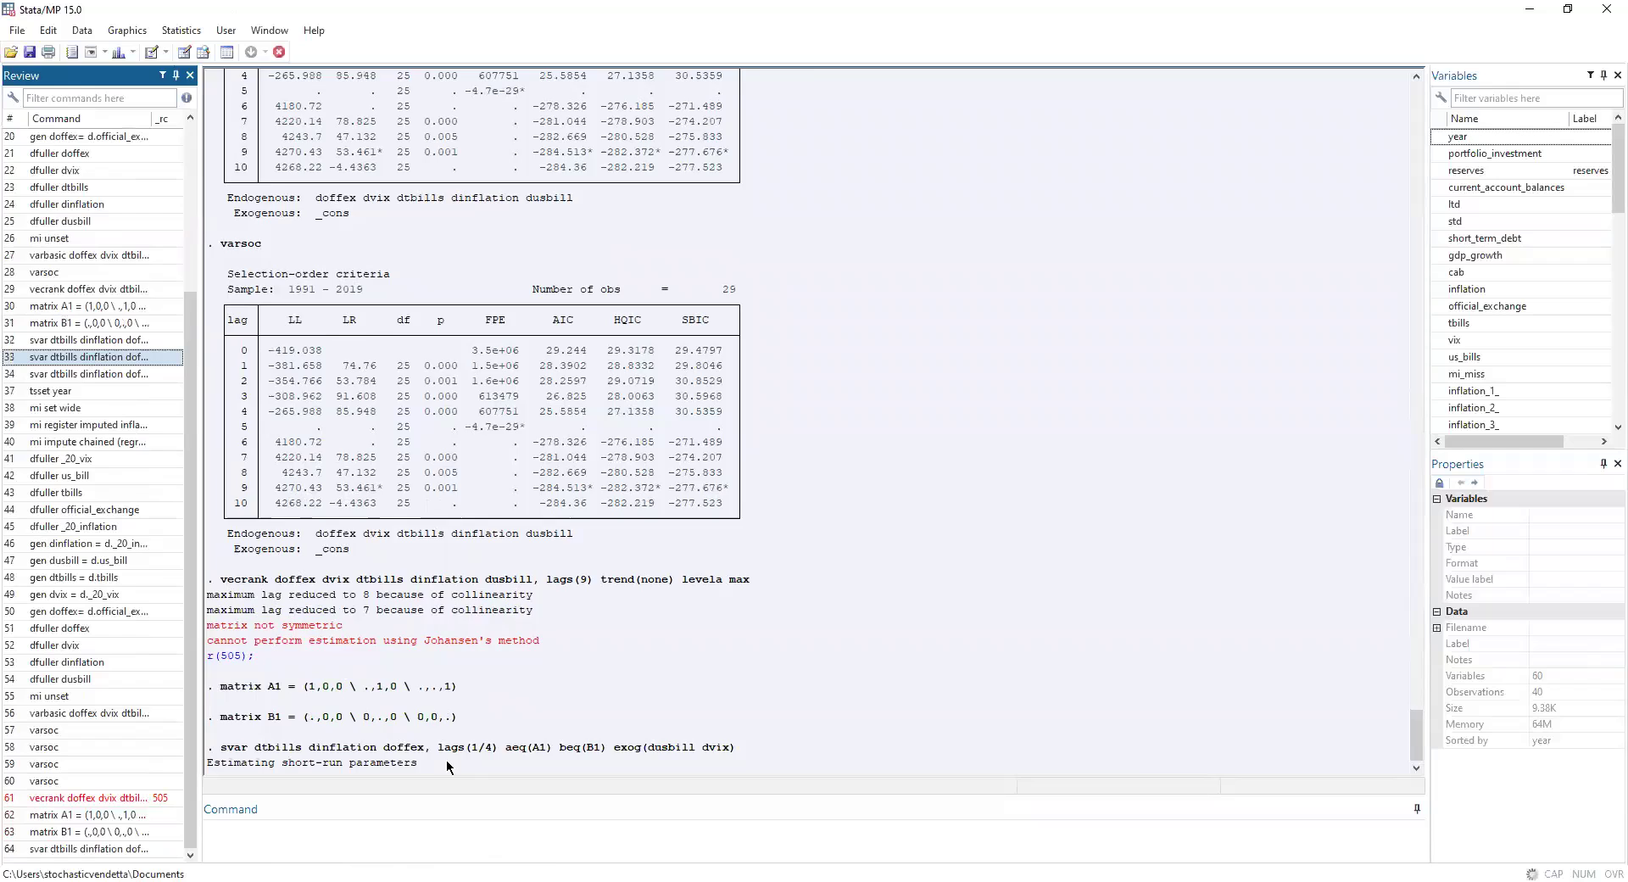
pyautogui.scroll(12, 713, 458)
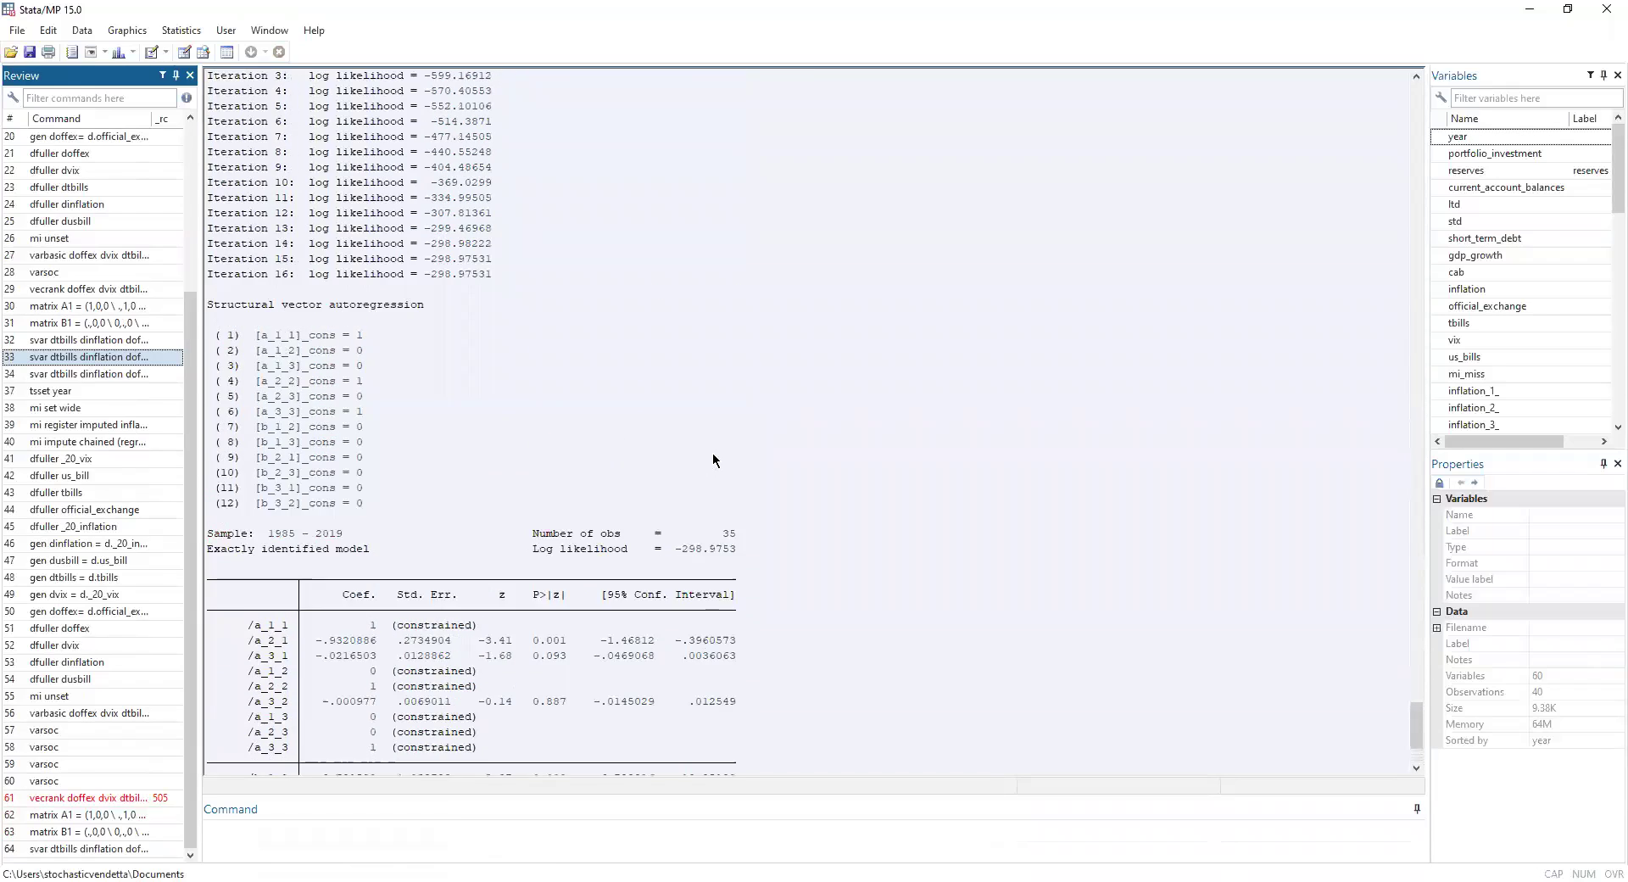
pyautogui.scroll(-3, 715, 474)
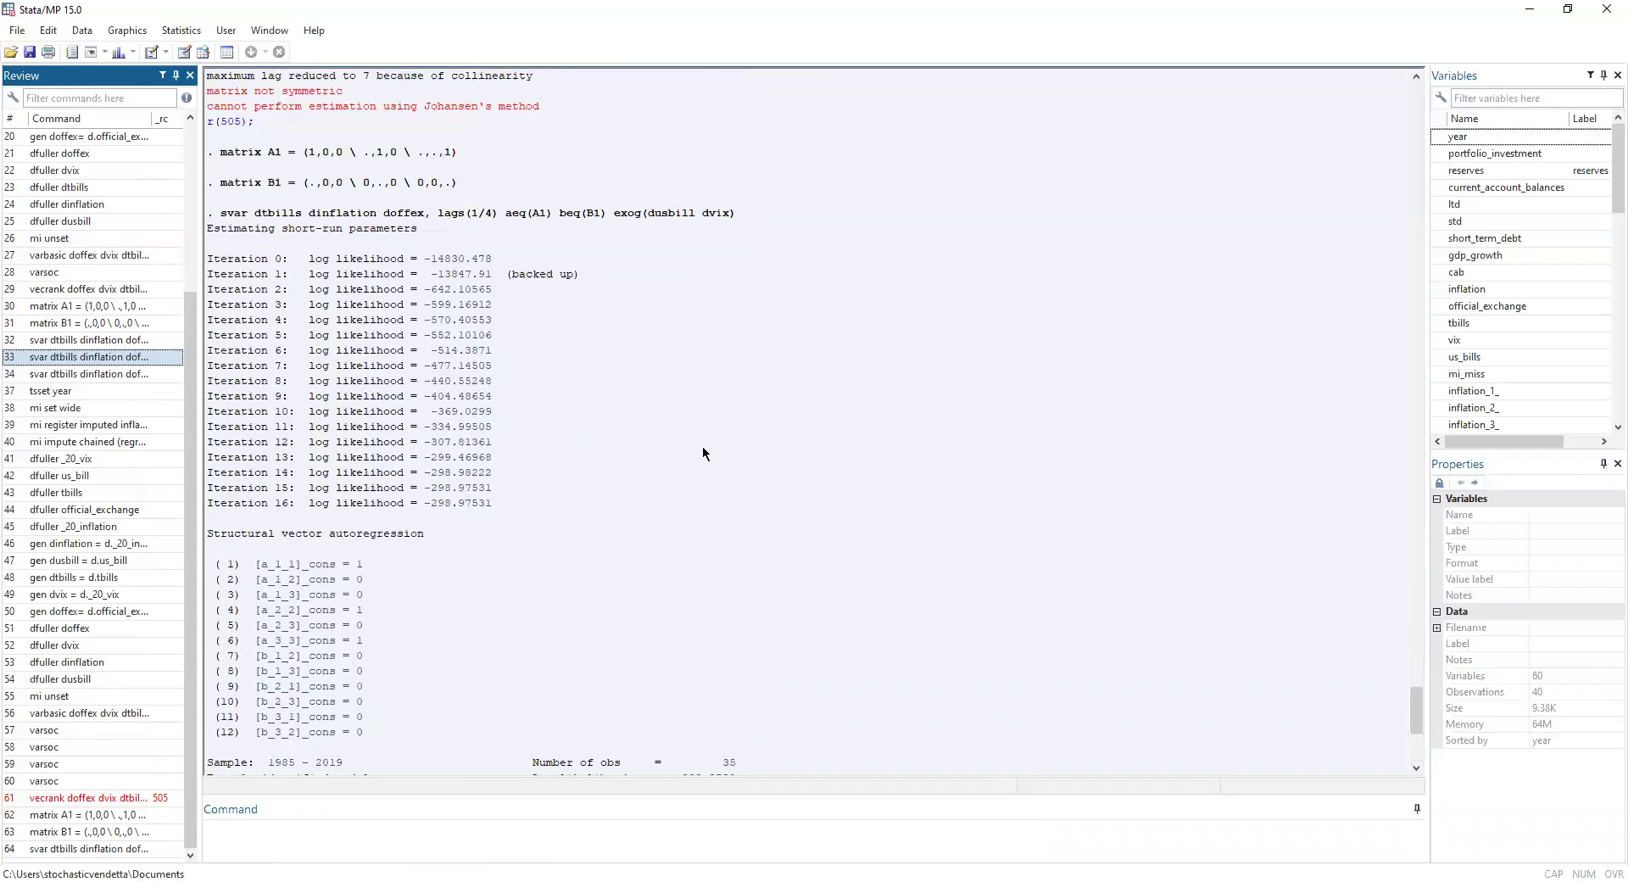
pyautogui.scroll(-5, 653, 441)
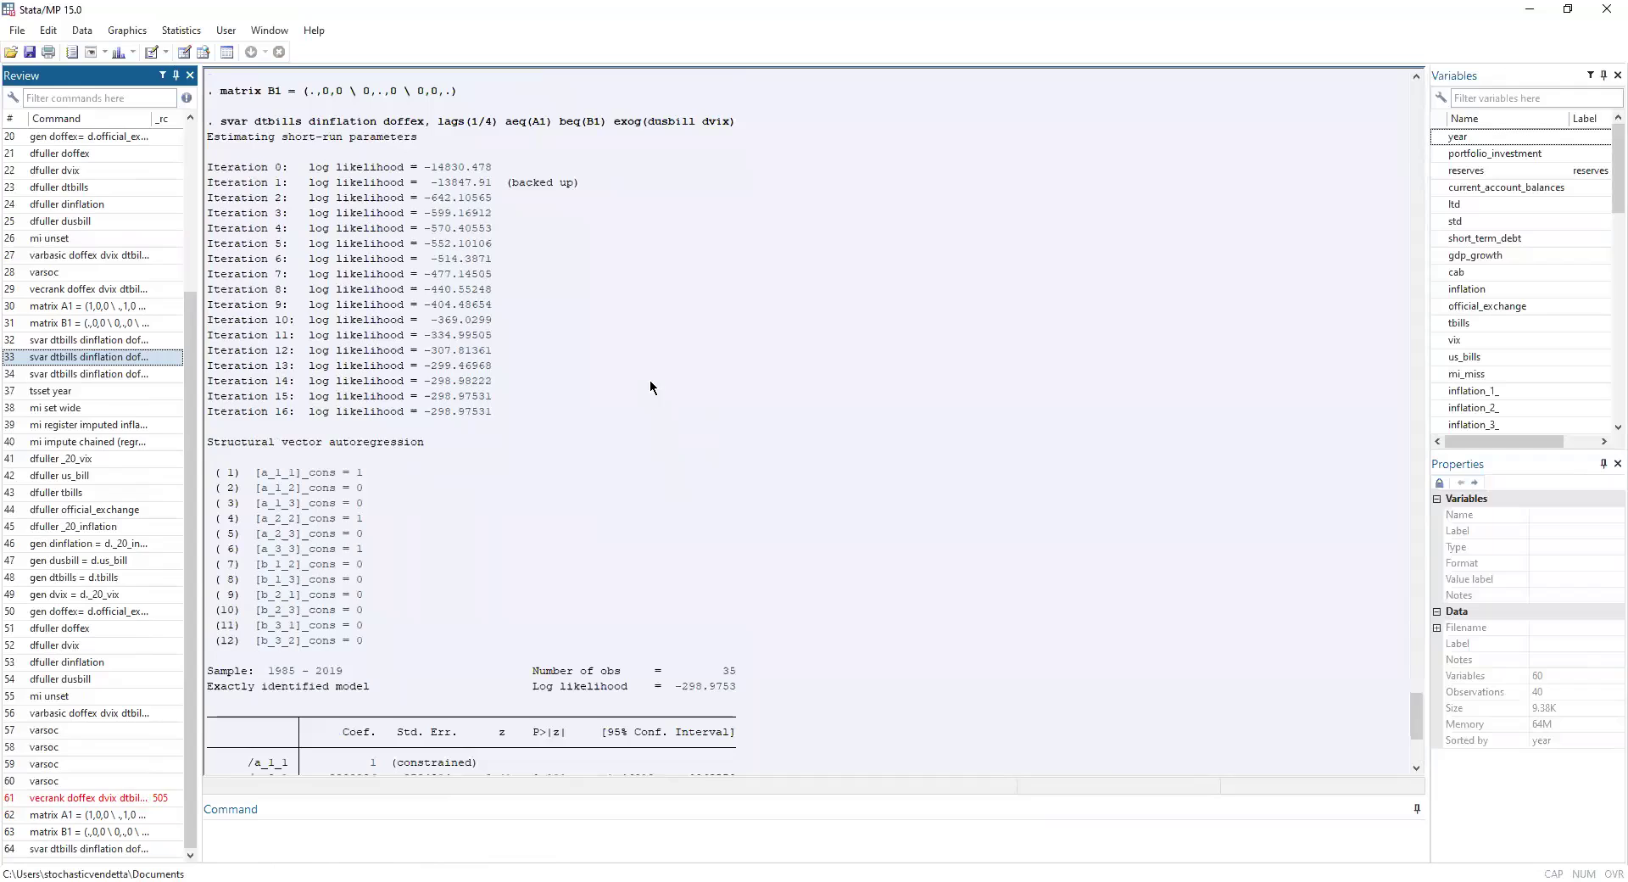
pyautogui.scroll(4, 709, 552)
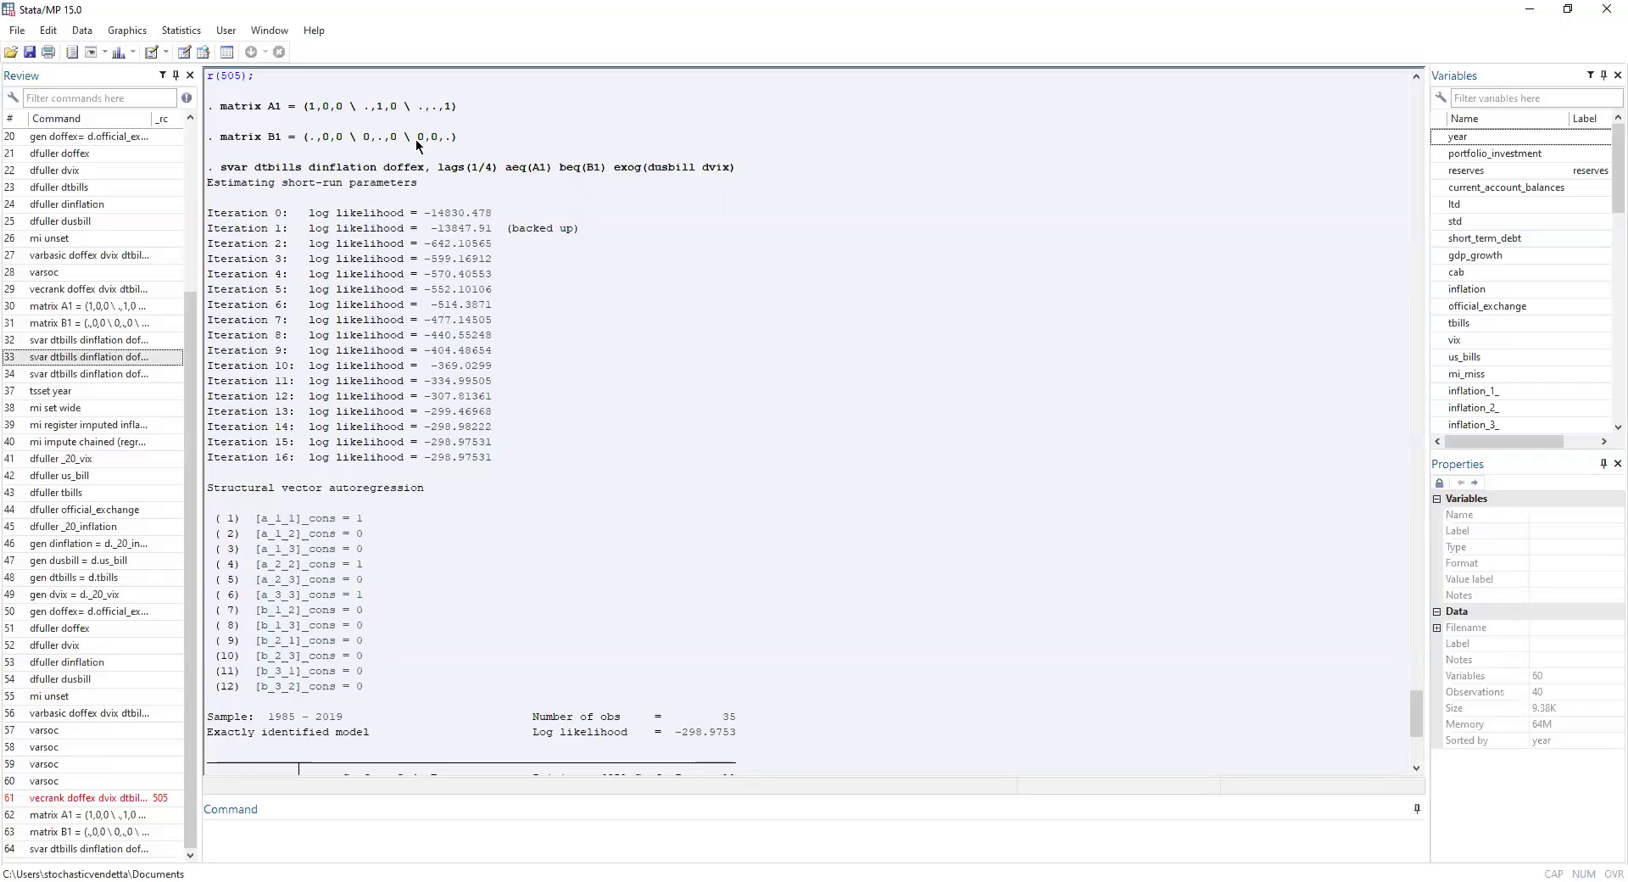
pyautogui.scroll(-8, 723, 420)
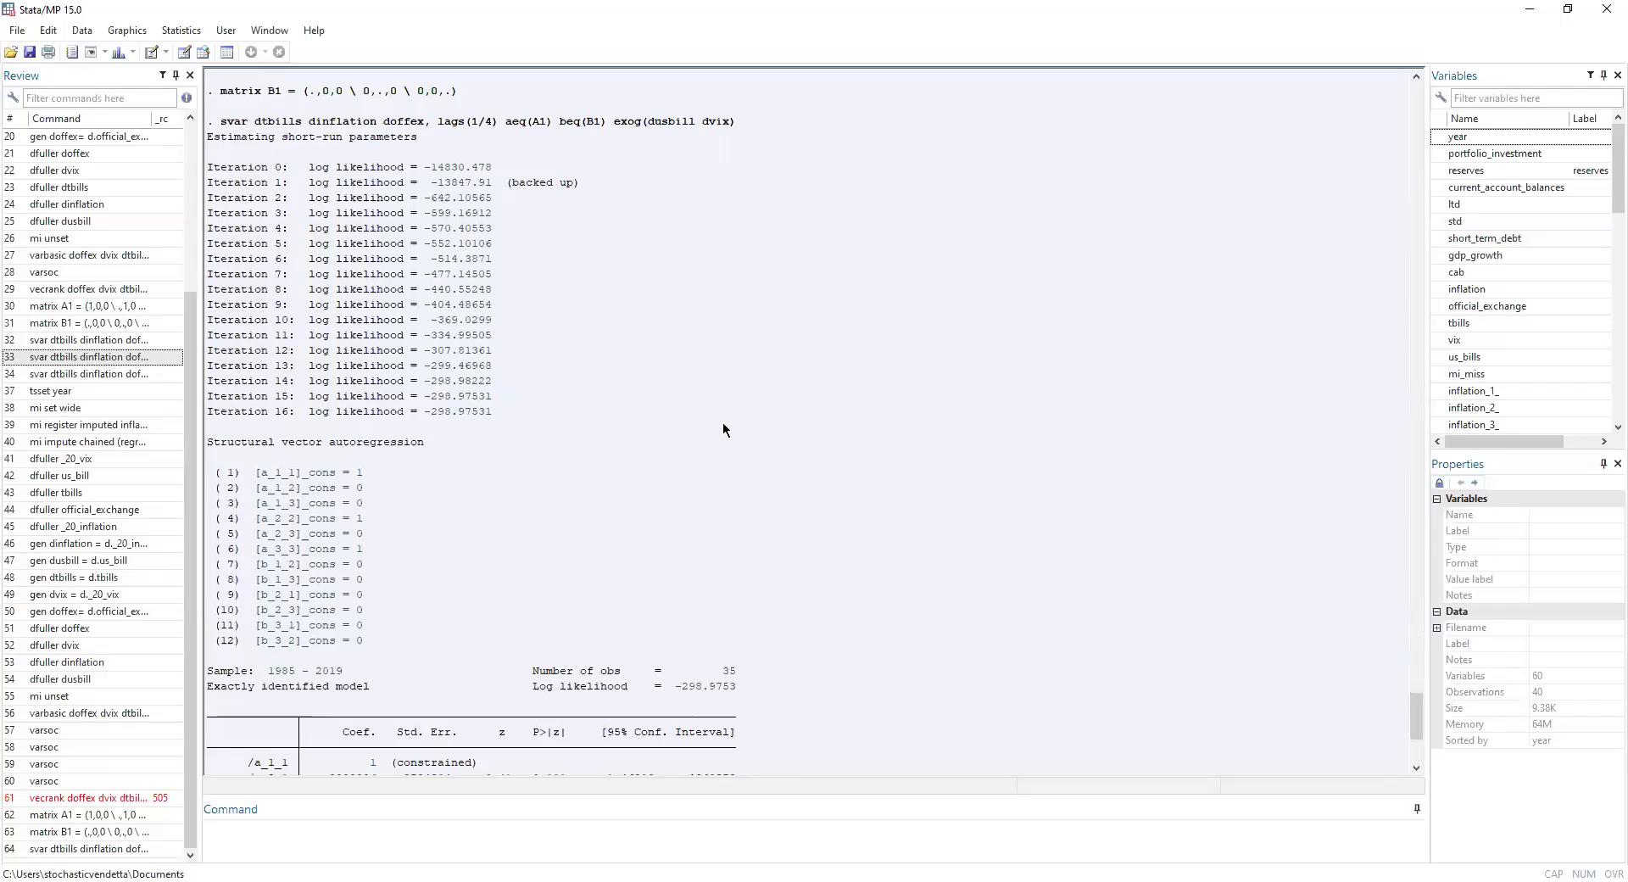
pyautogui.scroll(9, 648, 393)
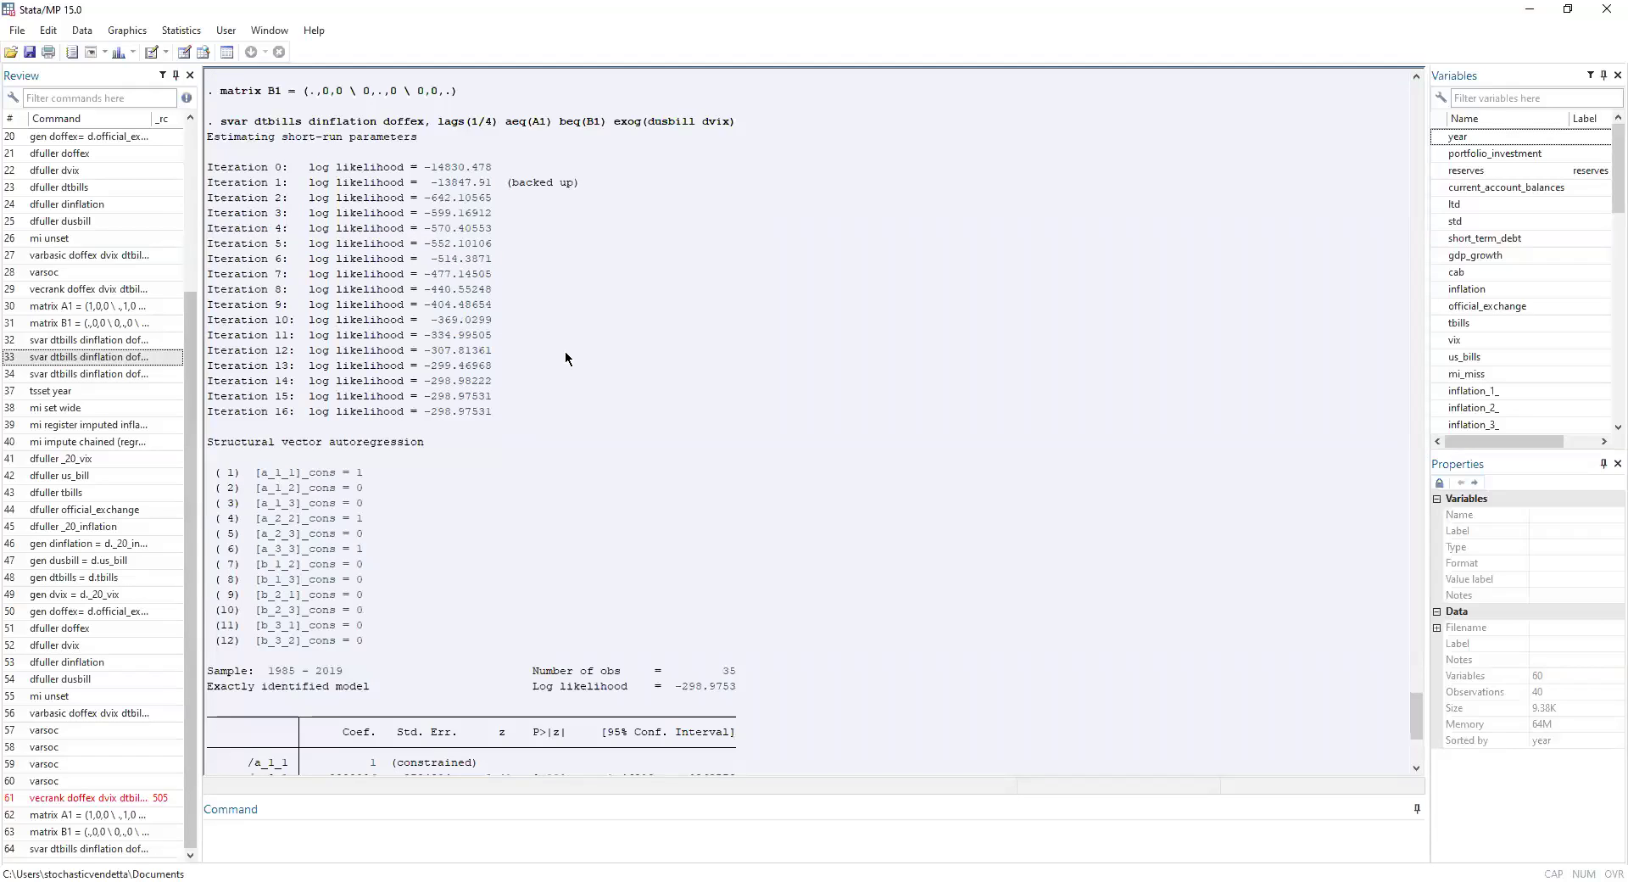
pyautogui.scroll(2, 568, 358)
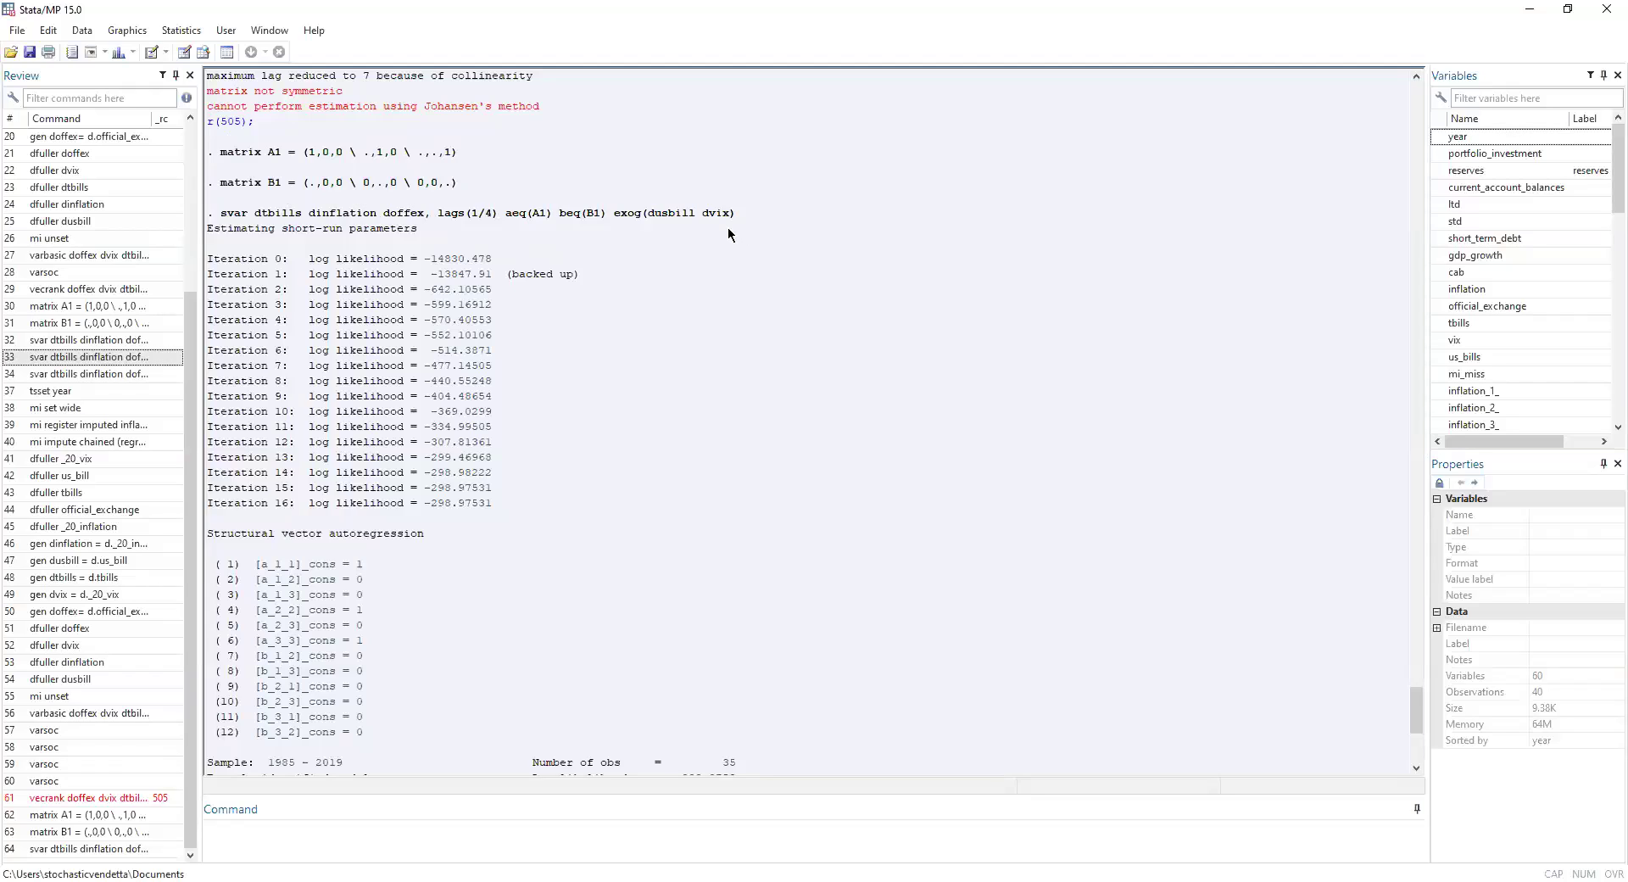
# Step: Re-estimate the SVAR constrained only by aeq(A1), then only by beq(A1)
pyautogui.click(160, 355)
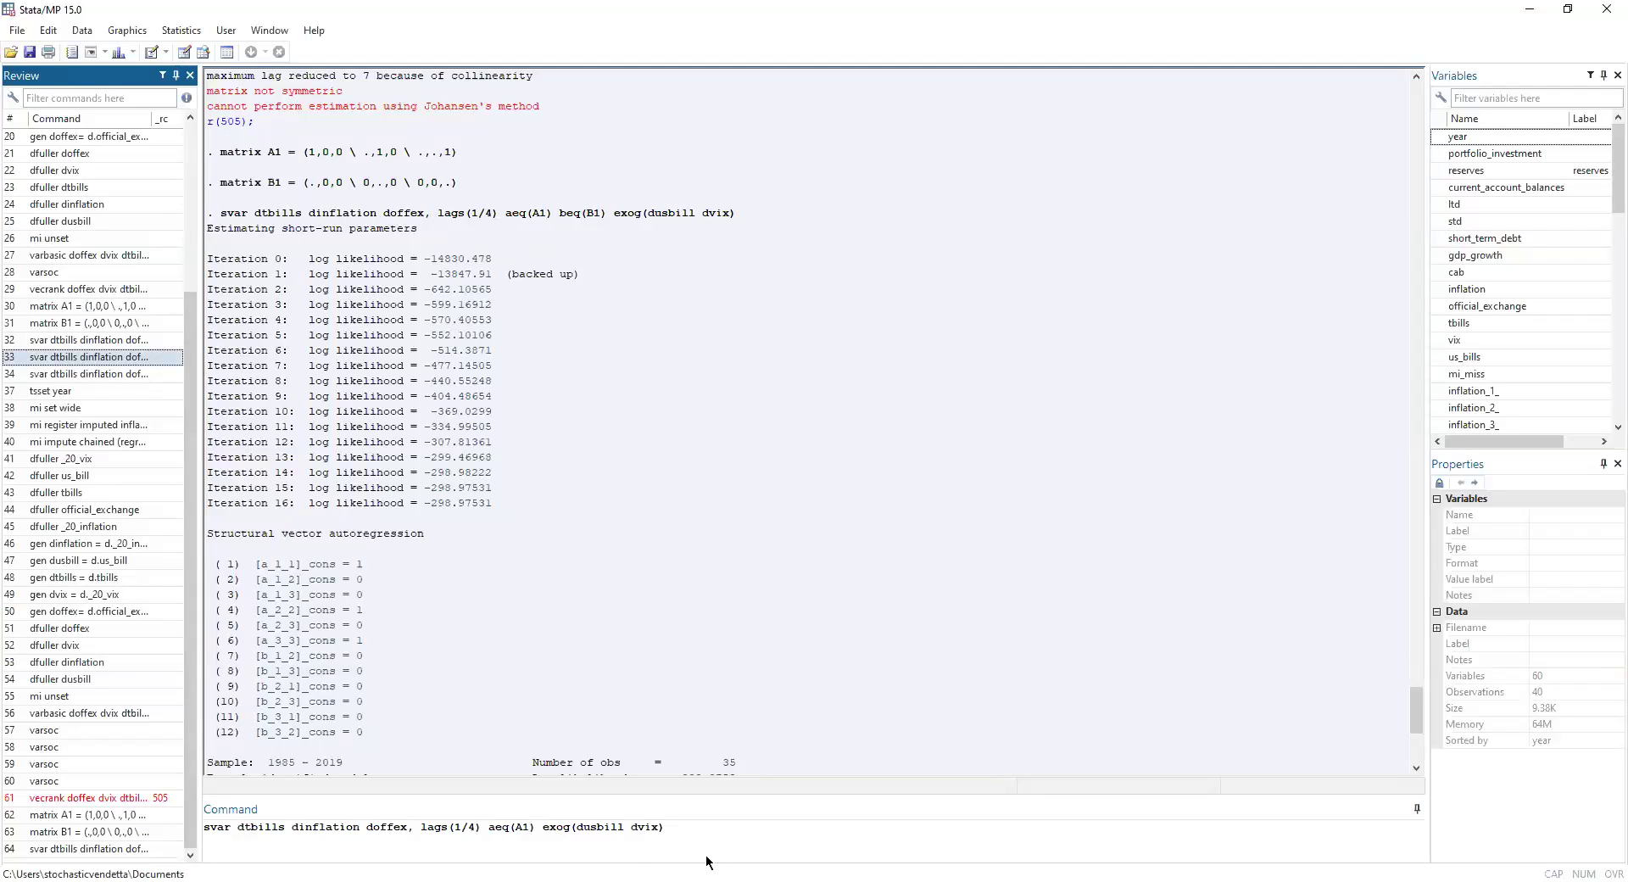
pyautogui.click(719, 822)
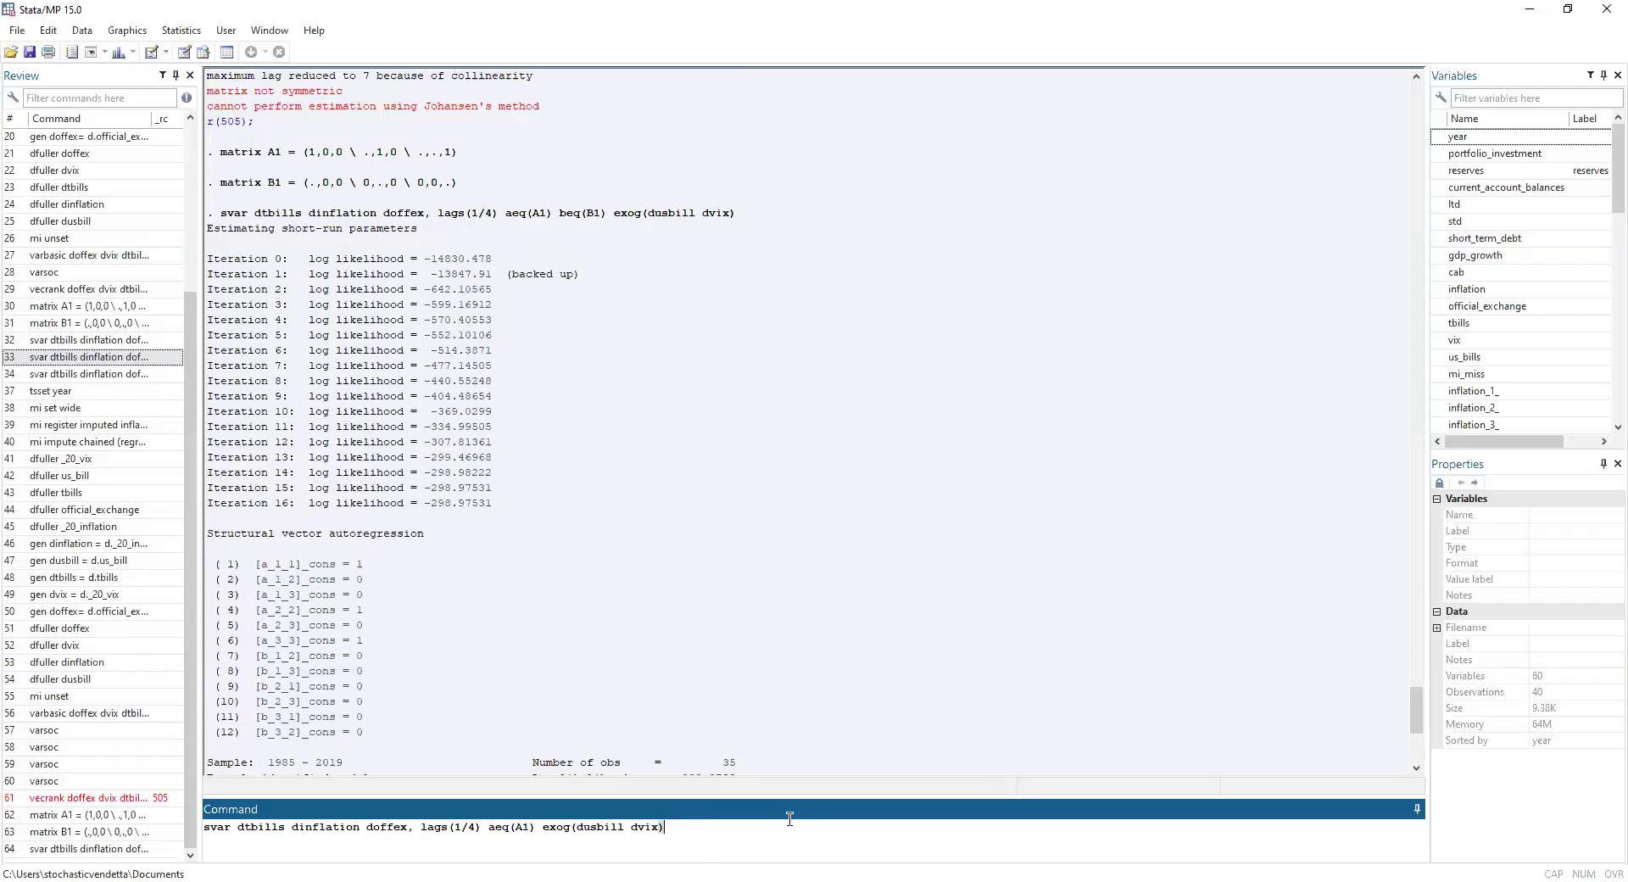
pyautogui.press('Return')
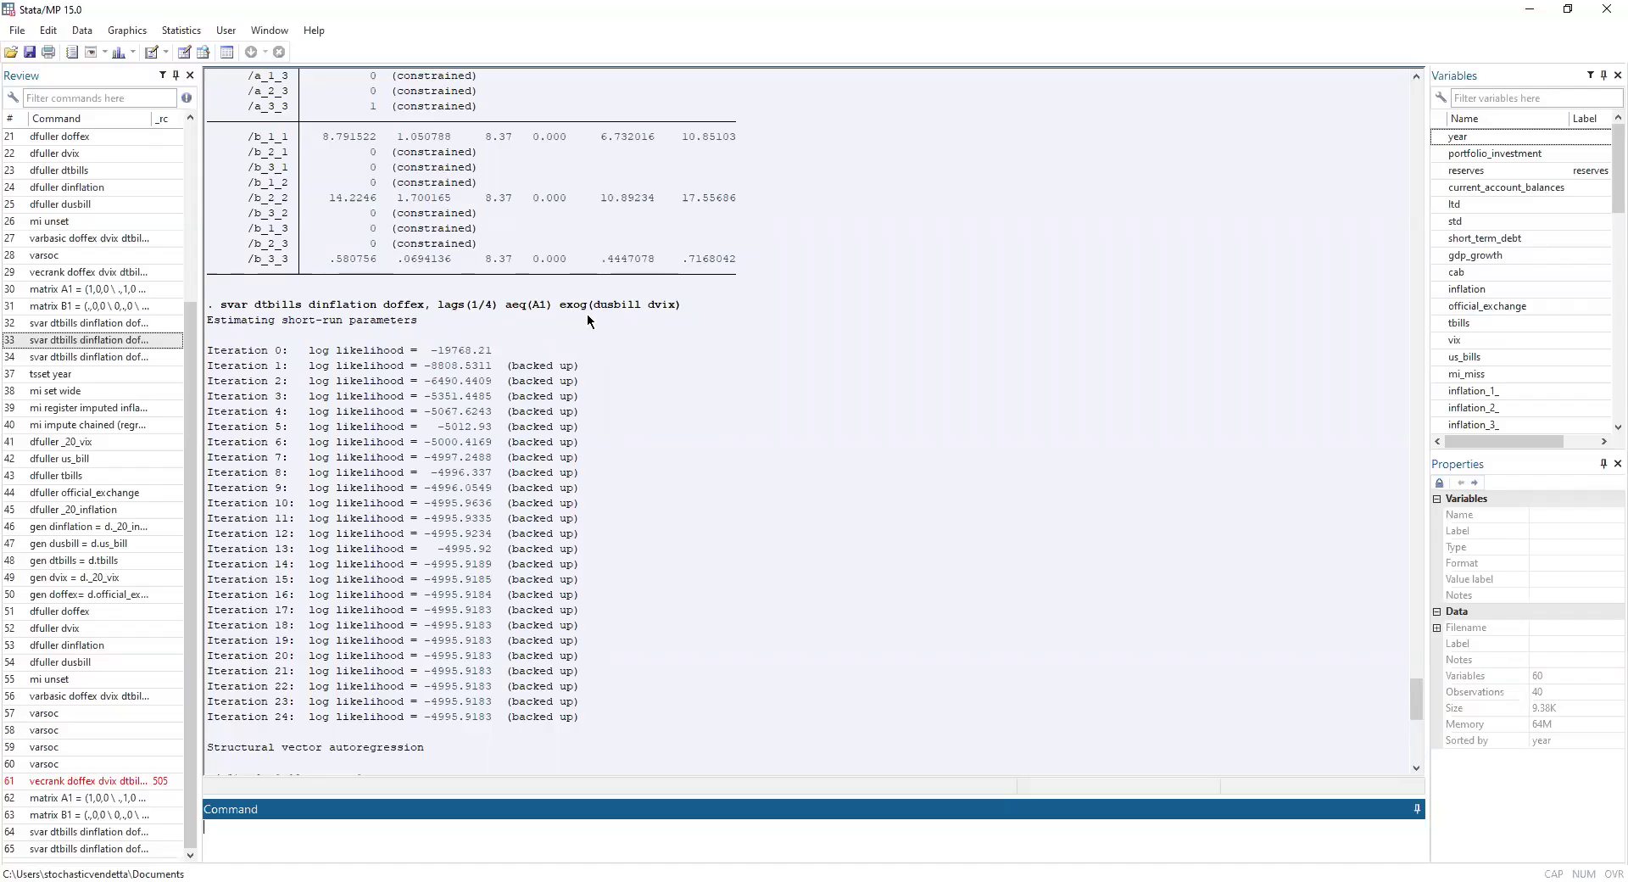
pyautogui.click(156, 357)
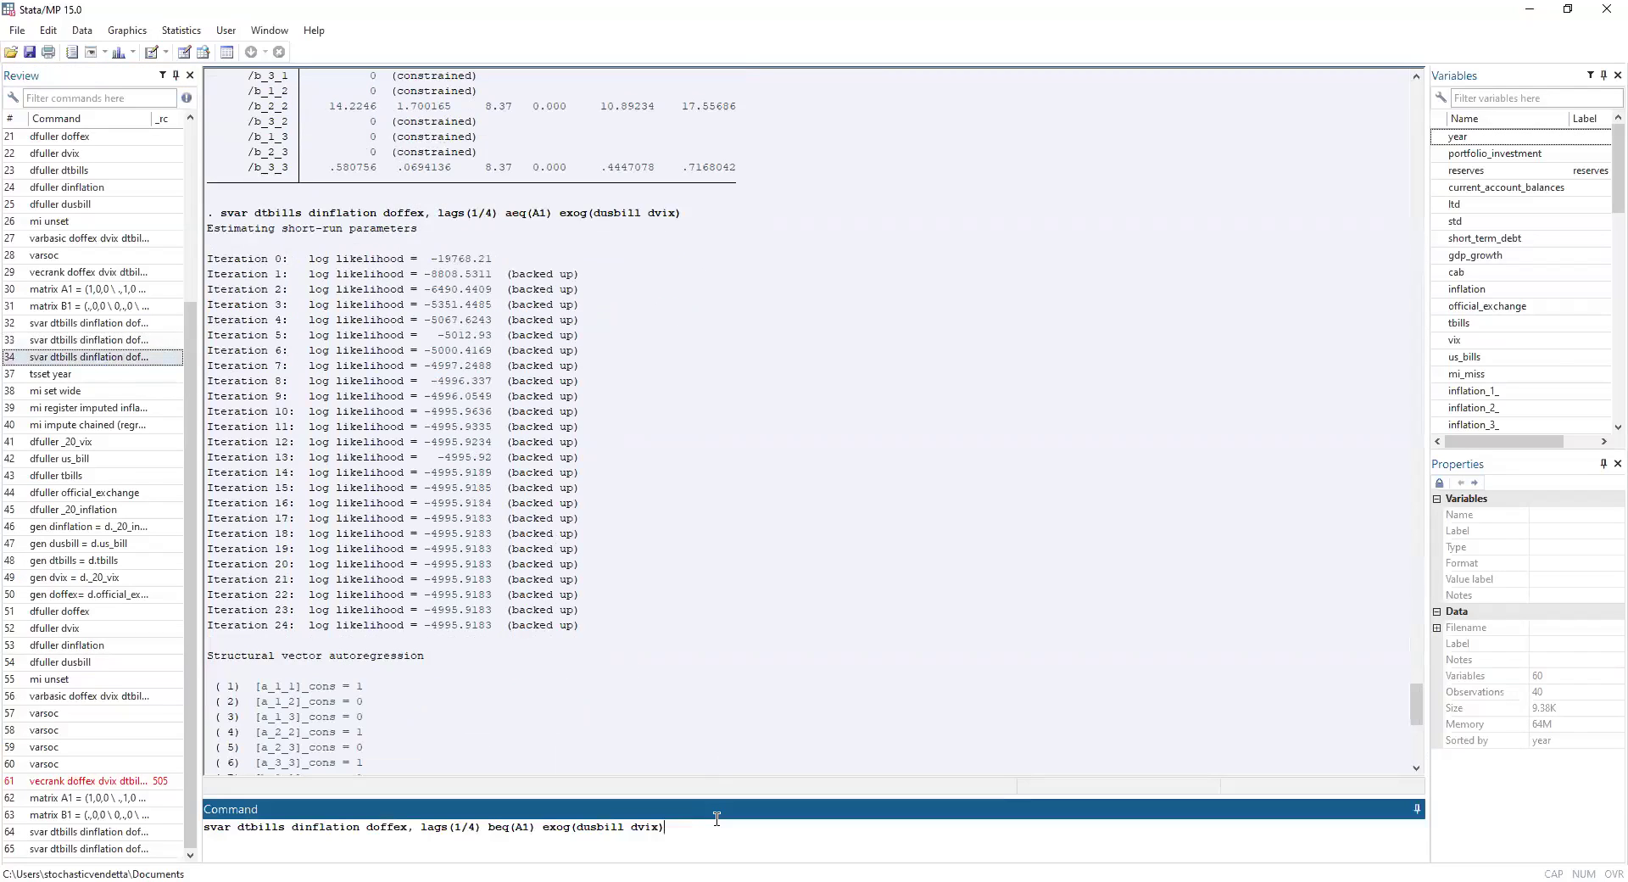
pyautogui.press('Return')
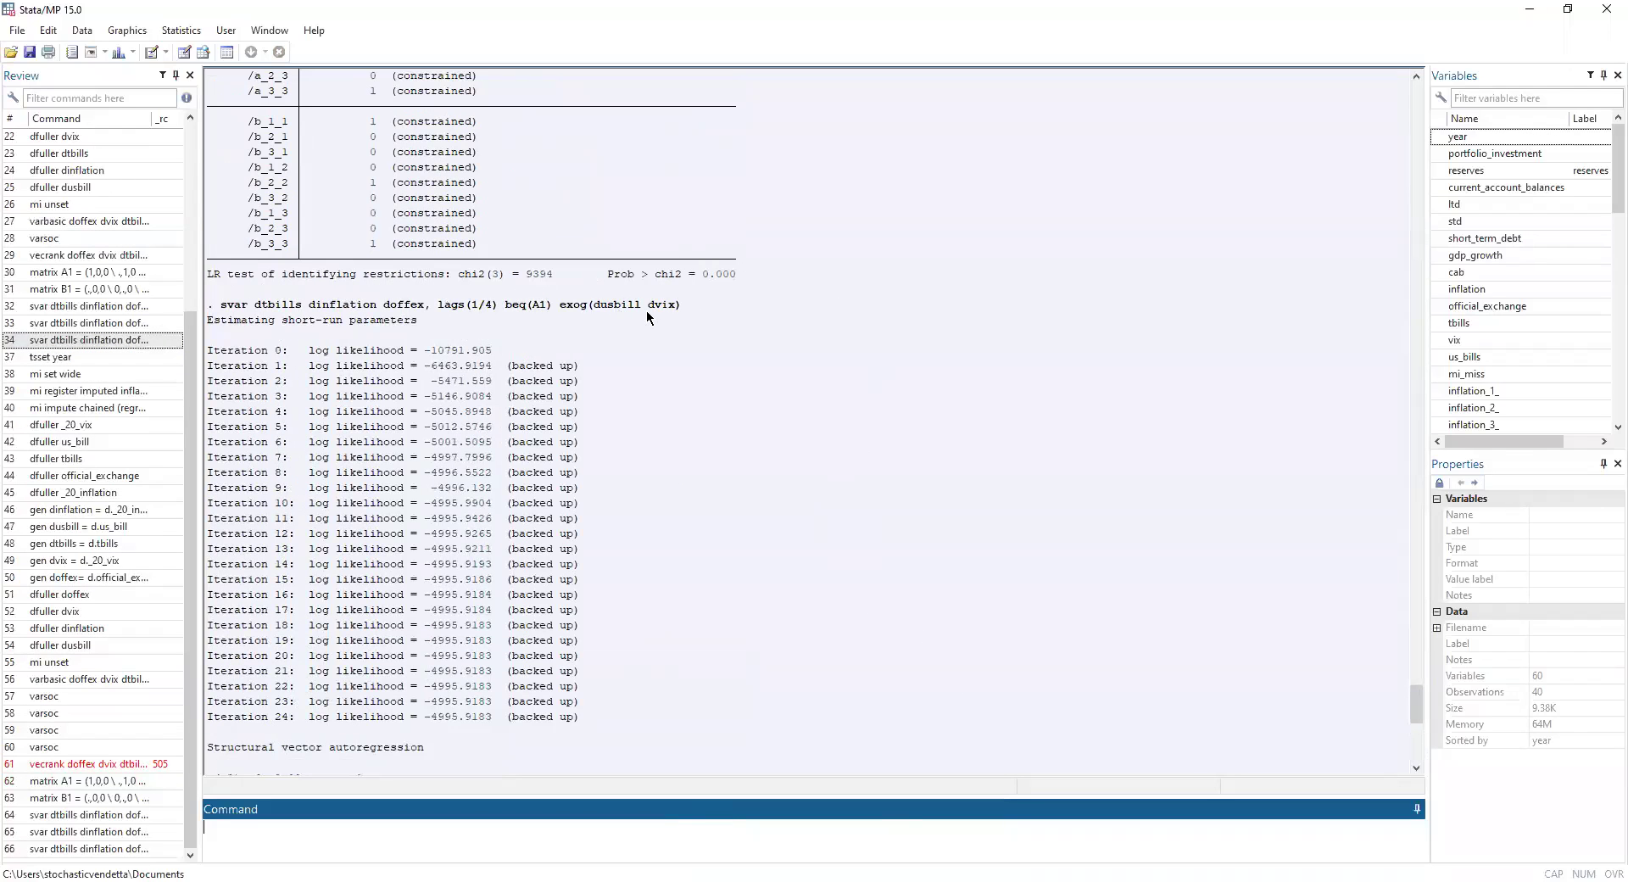
# Step: Change beq(A1) to beq(B1) and run it, giving LR chi2(3) = 13.91, p = 0.003
pyautogui.click(124, 342)
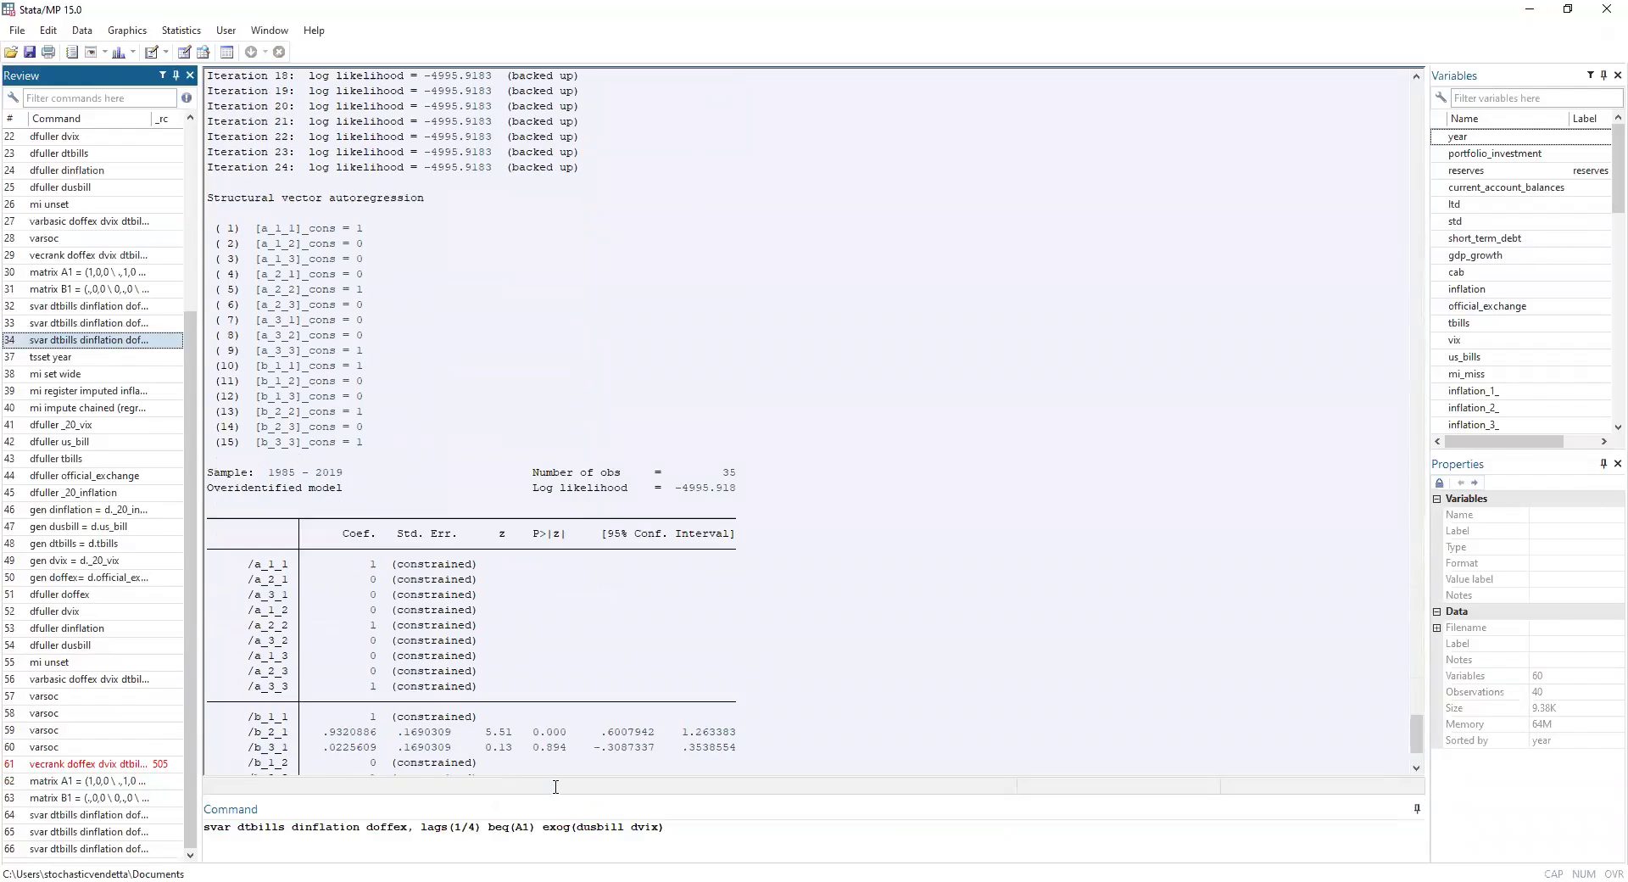
pyautogui.click(530, 827)
pyautogui.press('Left')
pyautogui.press('Left')
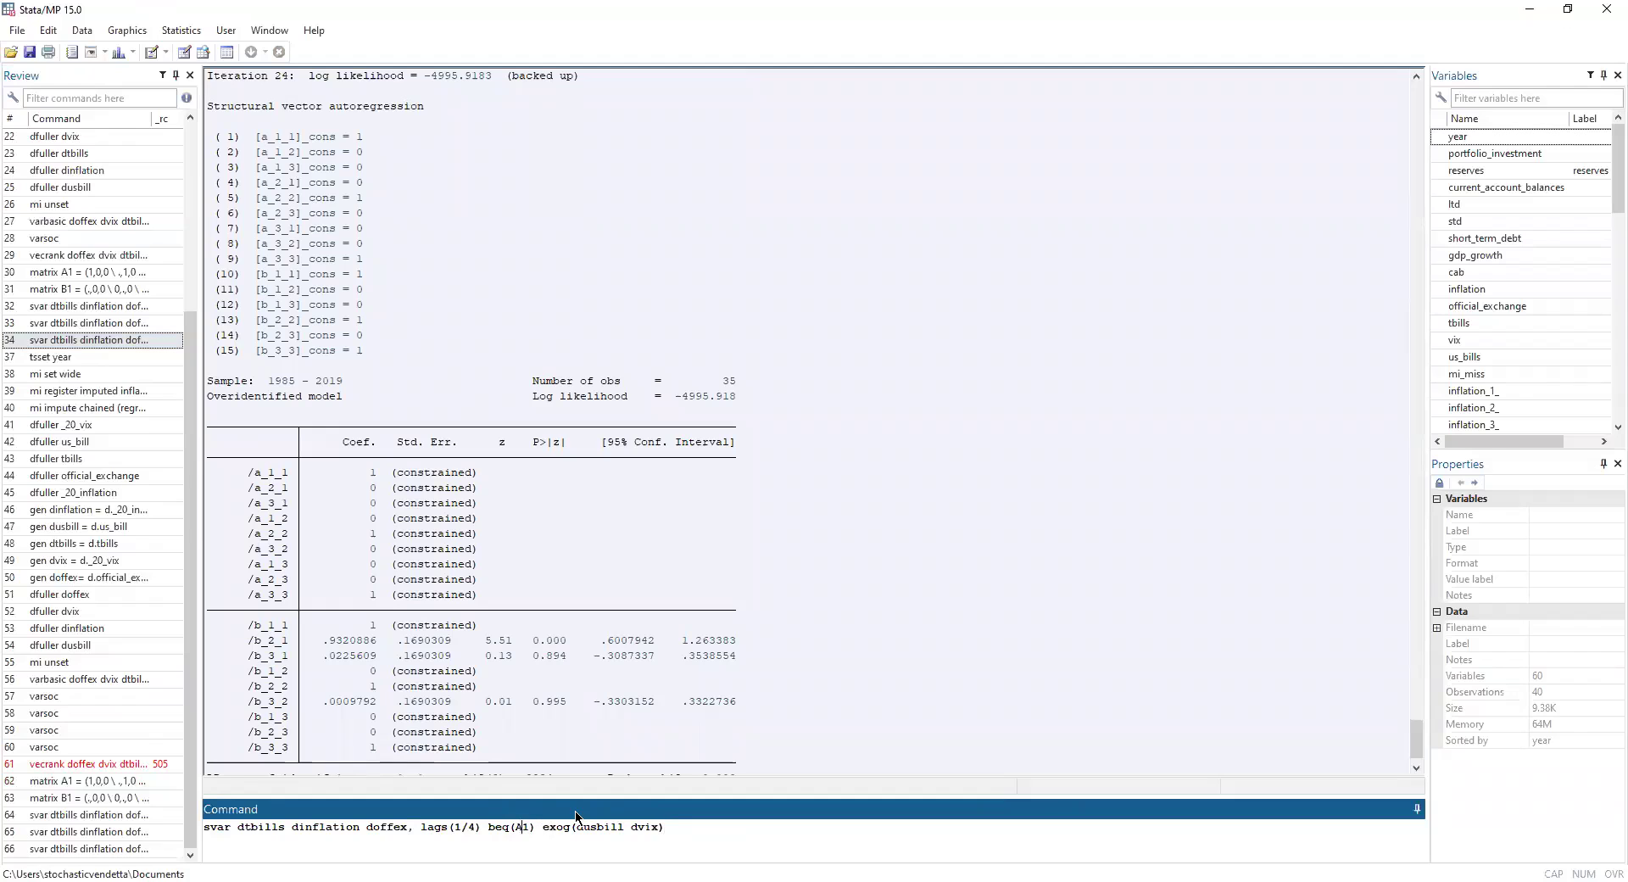
pyautogui.press('Delete')
pyautogui.write('B')
pyautogui.press('Return')
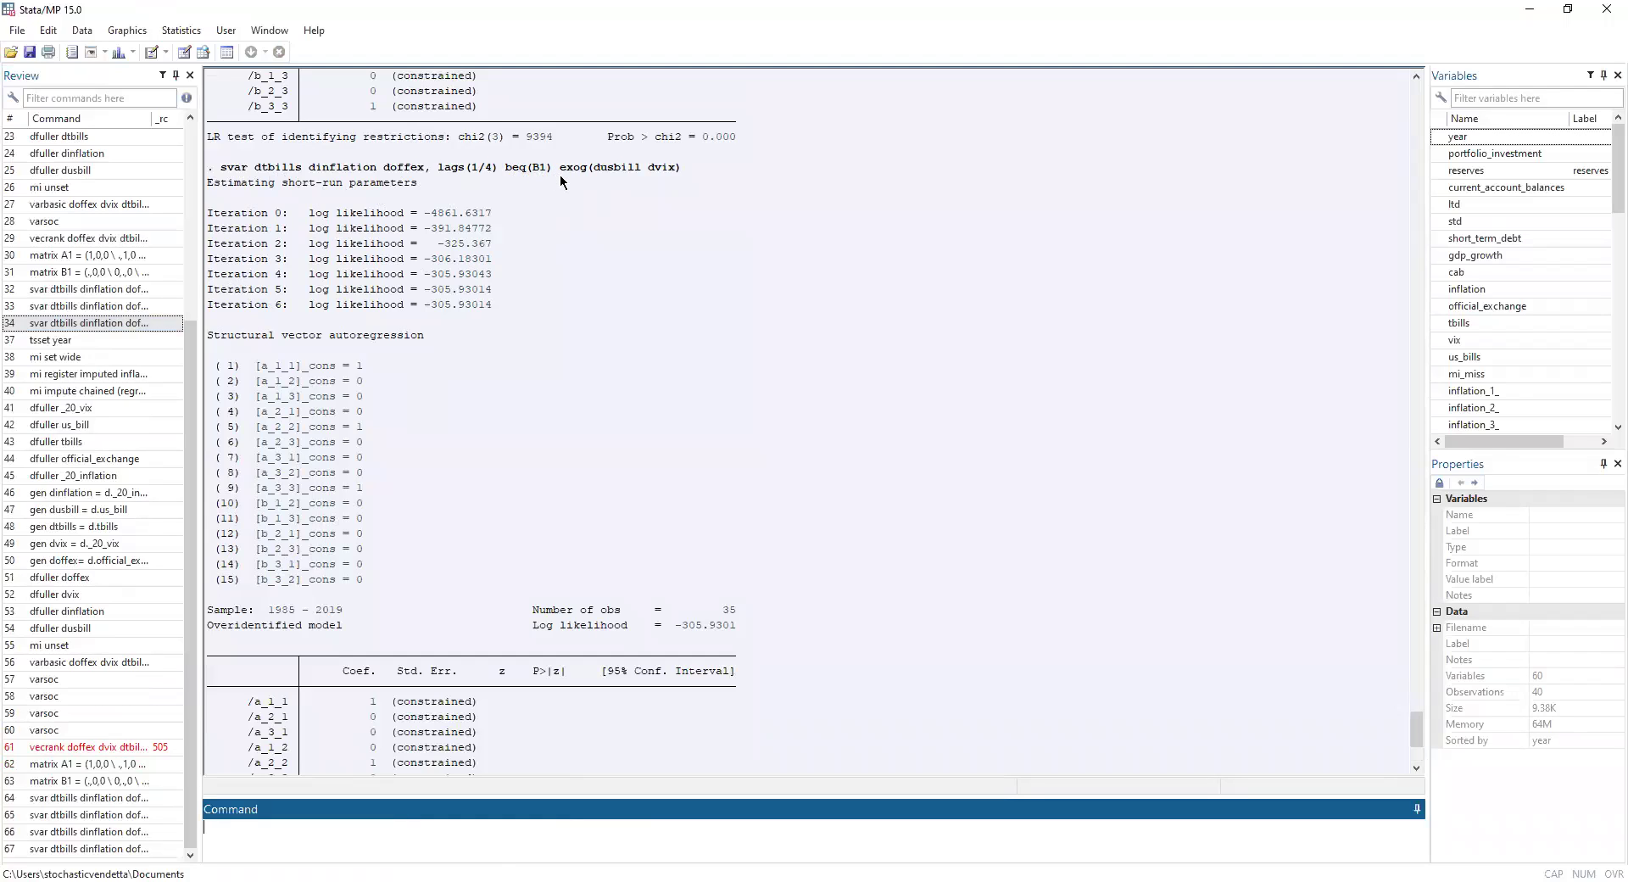
pyautogui.scroll(-6, 753, 483)
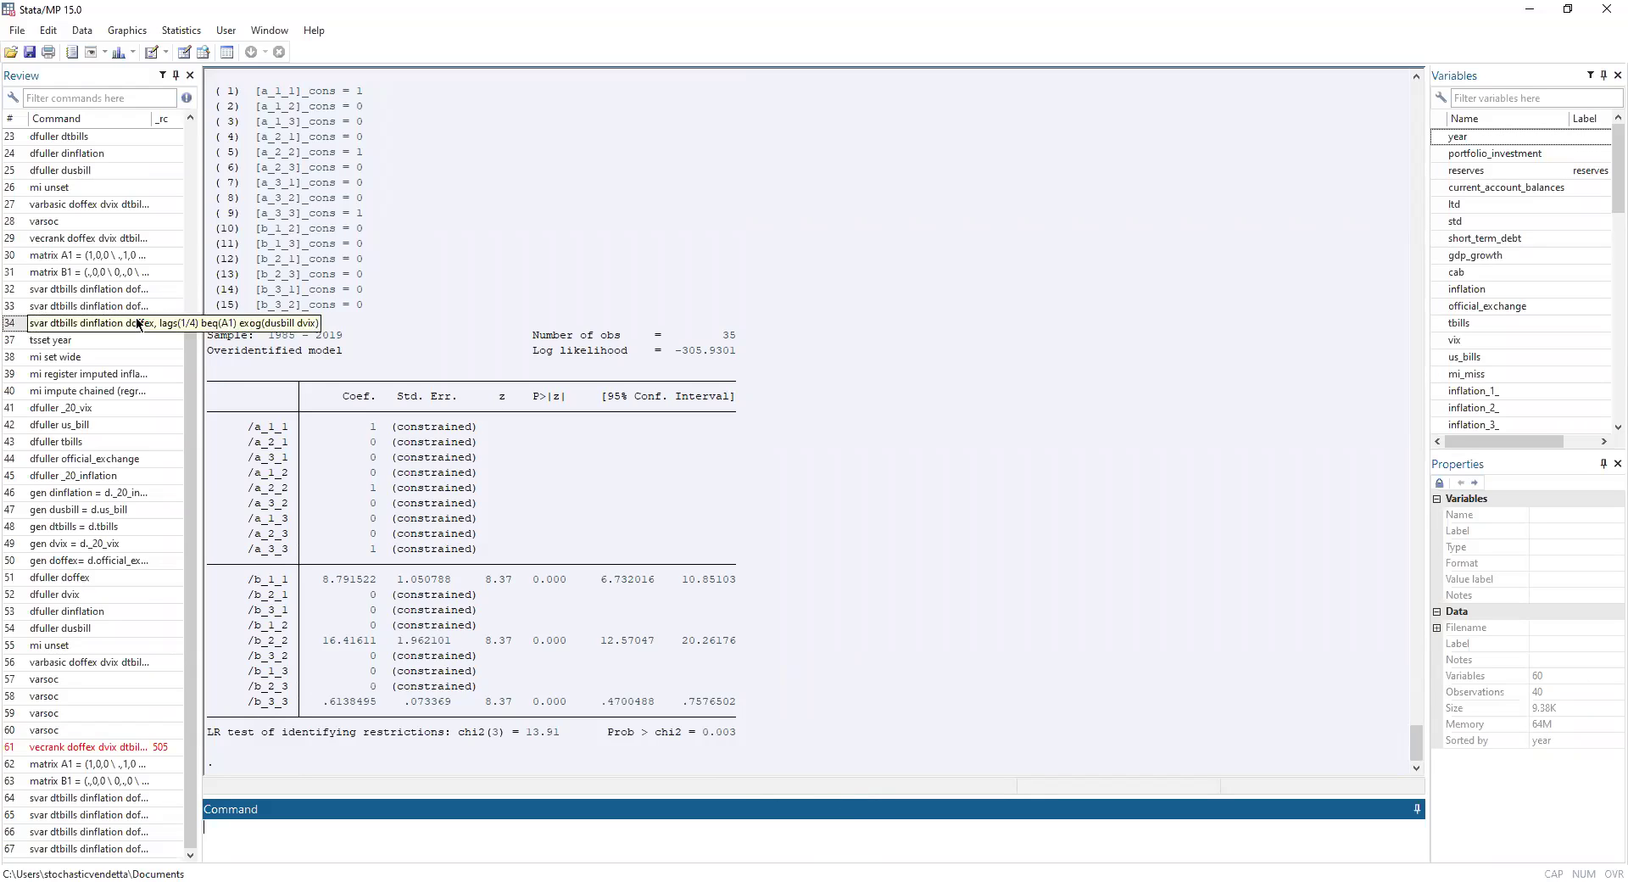
# Step: Run the beq(A1) svar command with a bayes: prefix, which fails with error r(198)
pyautogui.click(178, 323)
pyautogui.click(218, 826)
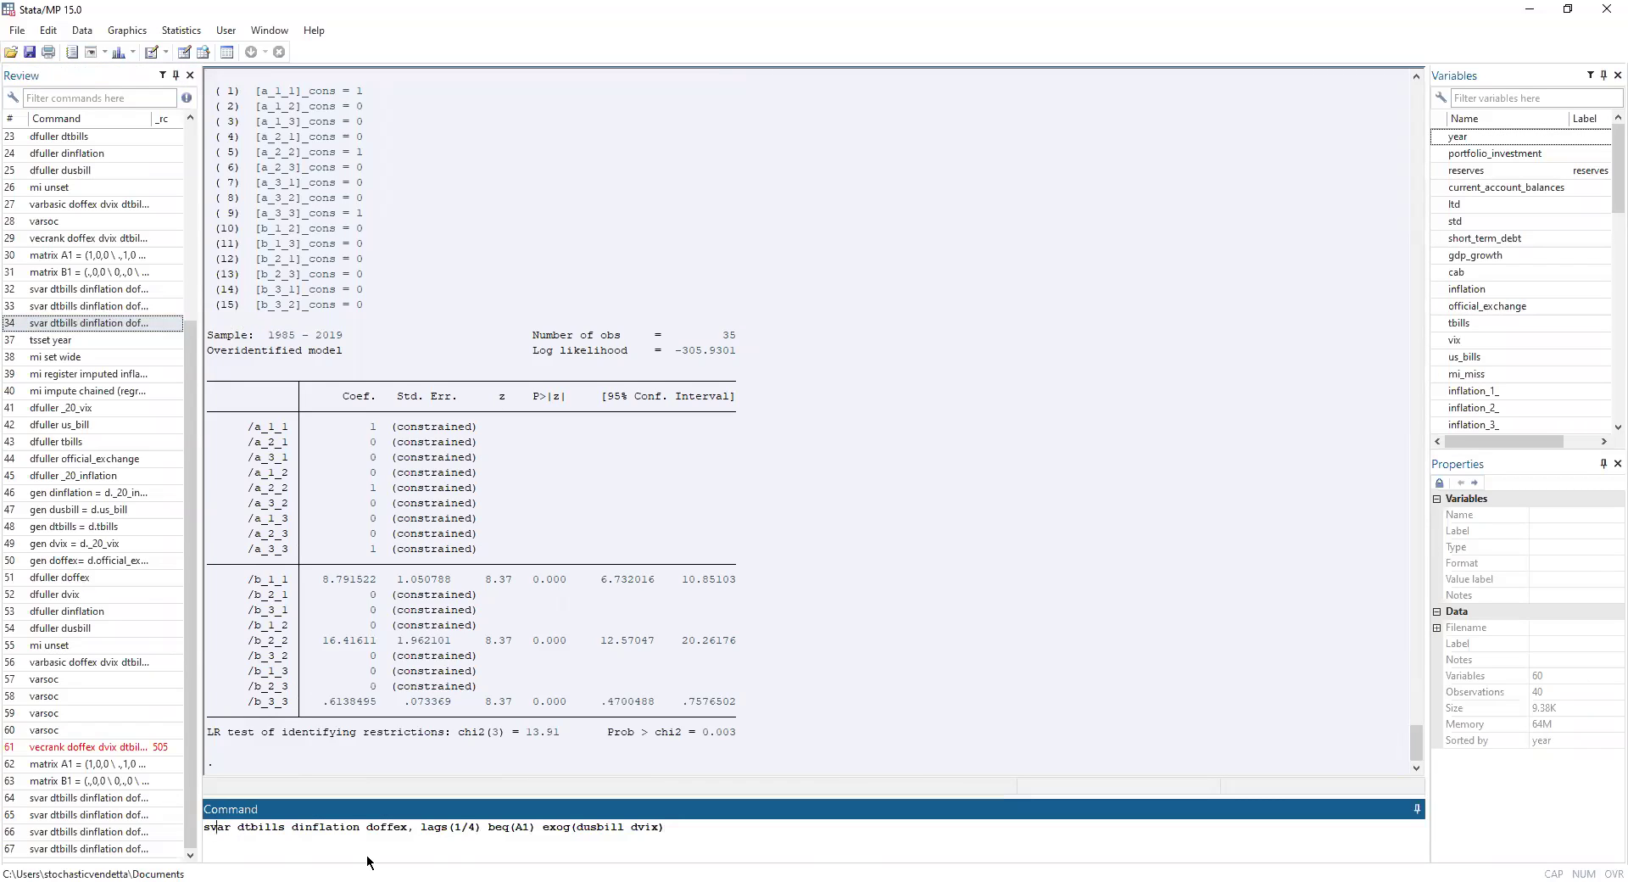
pyautogui.write('bayes:')
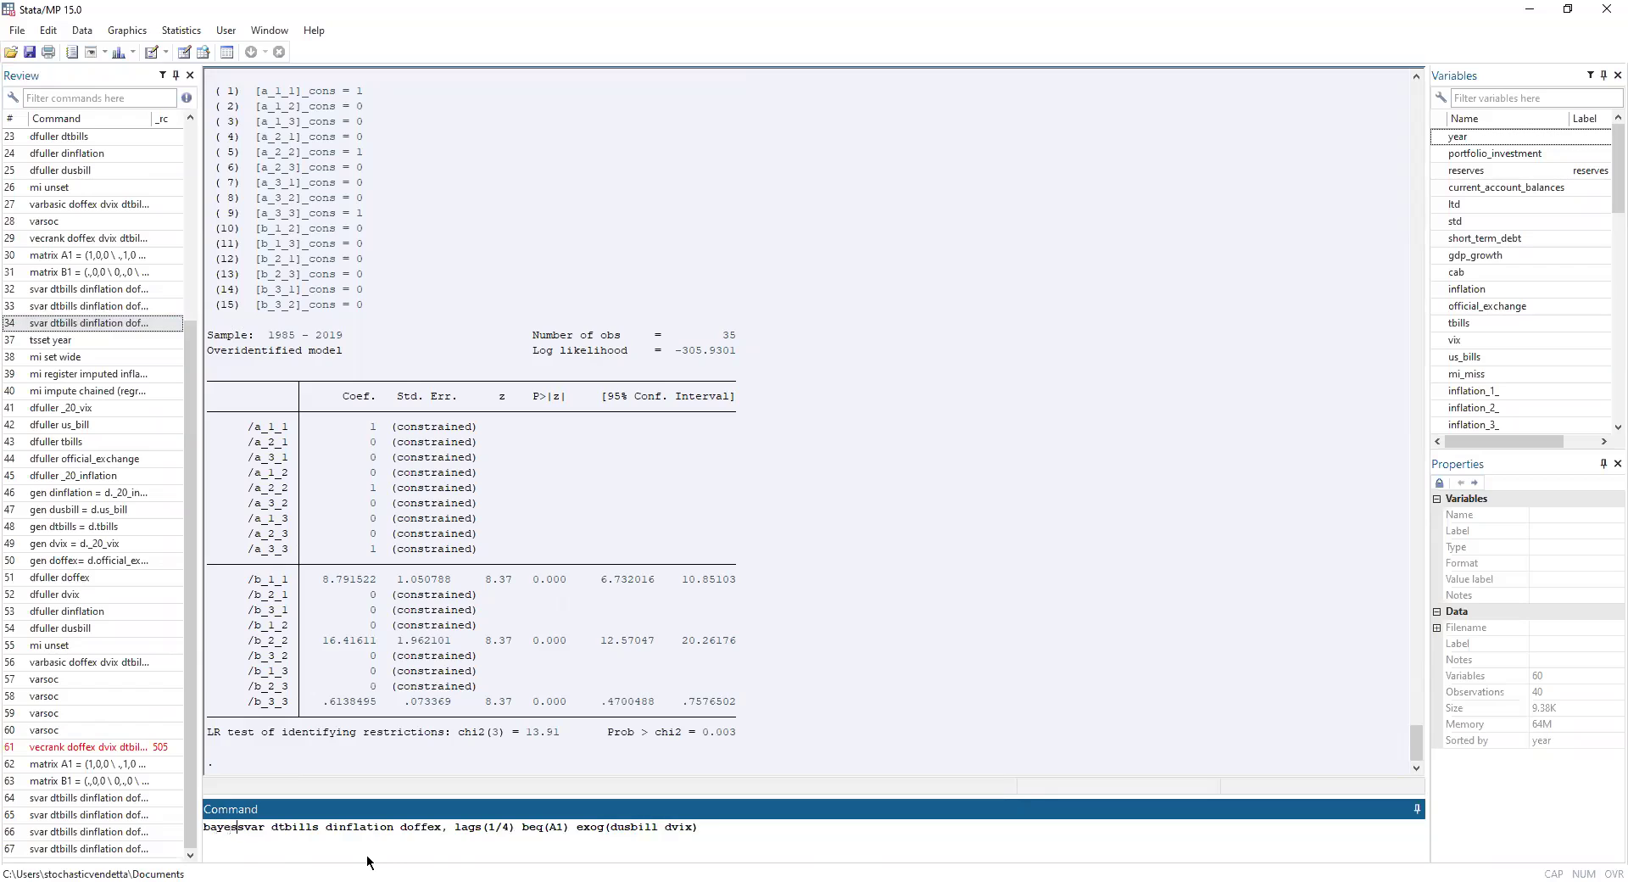
pyautogui.press('Return')
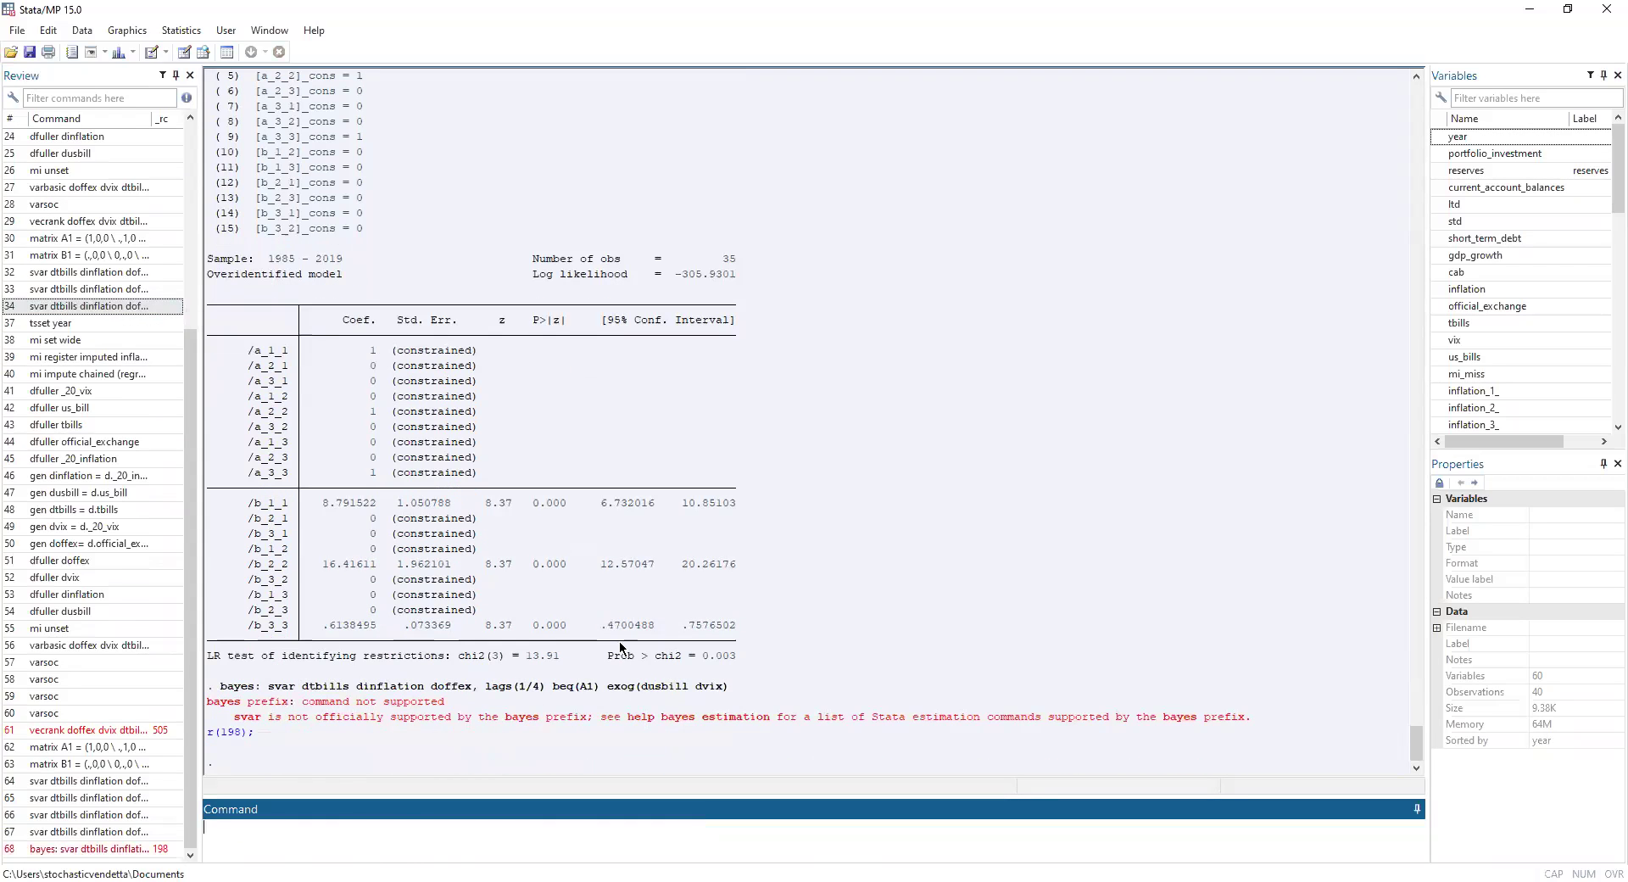
pyautogui.click(883, 646)
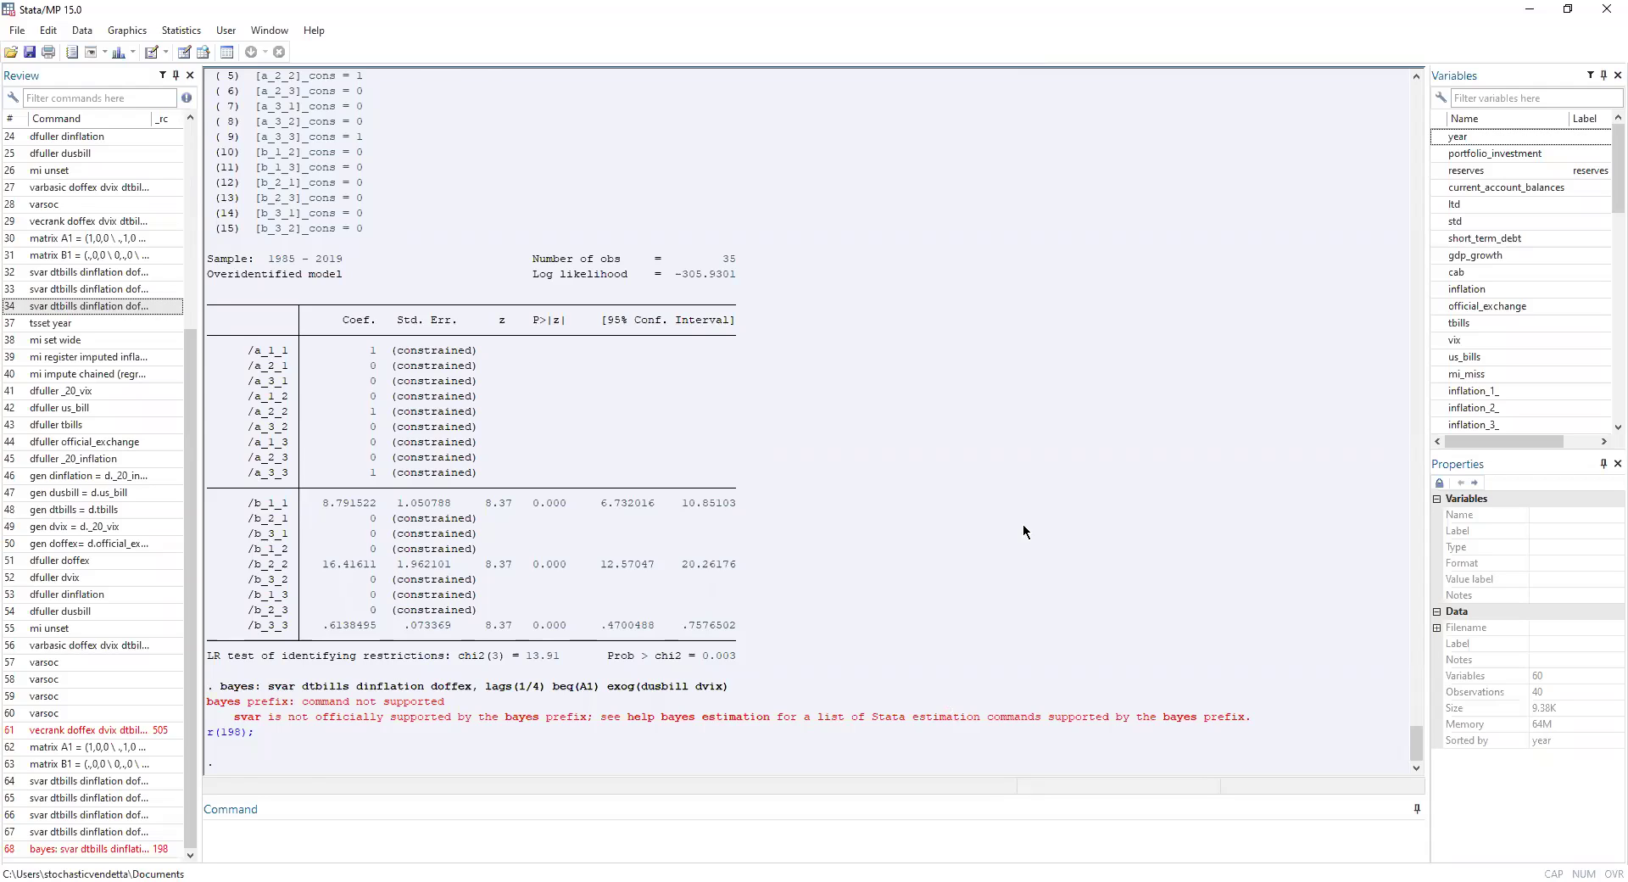
# Step: Edit the recalled svar command into var dtbills dinflation doffex, lags(1/4) exog(dusbill dvix)
pyautogui.scroll(7, 1022, 523)
pyautogui.scroll(-7, 866, 451)
pyautogui.scroll(15, 733, 380)
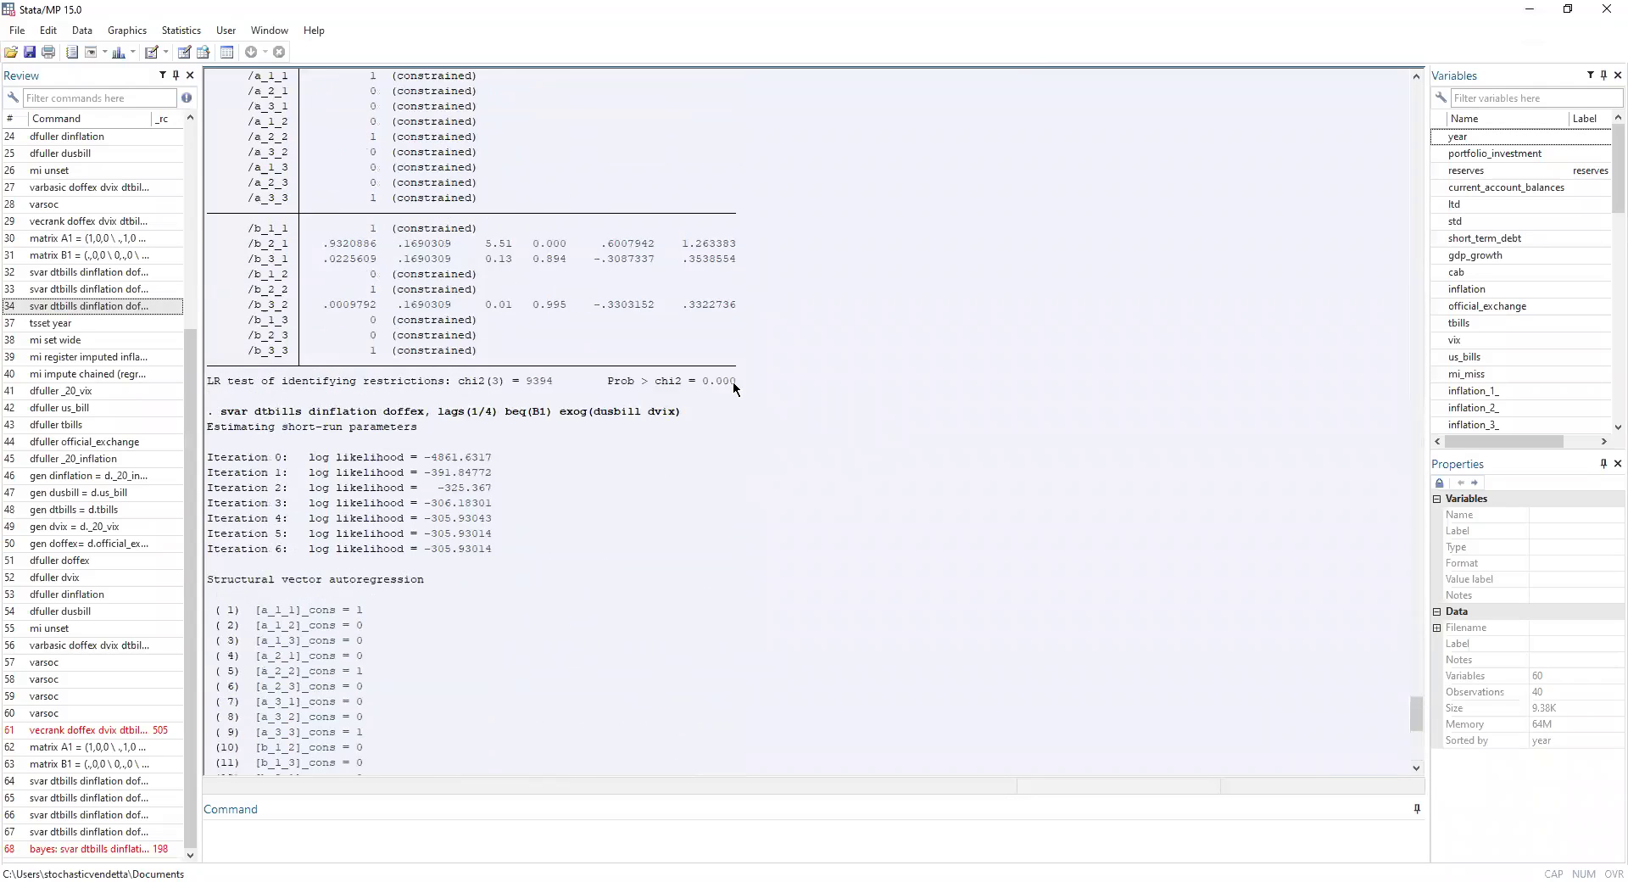
pyautogui.scroll(-15, 727, 403)
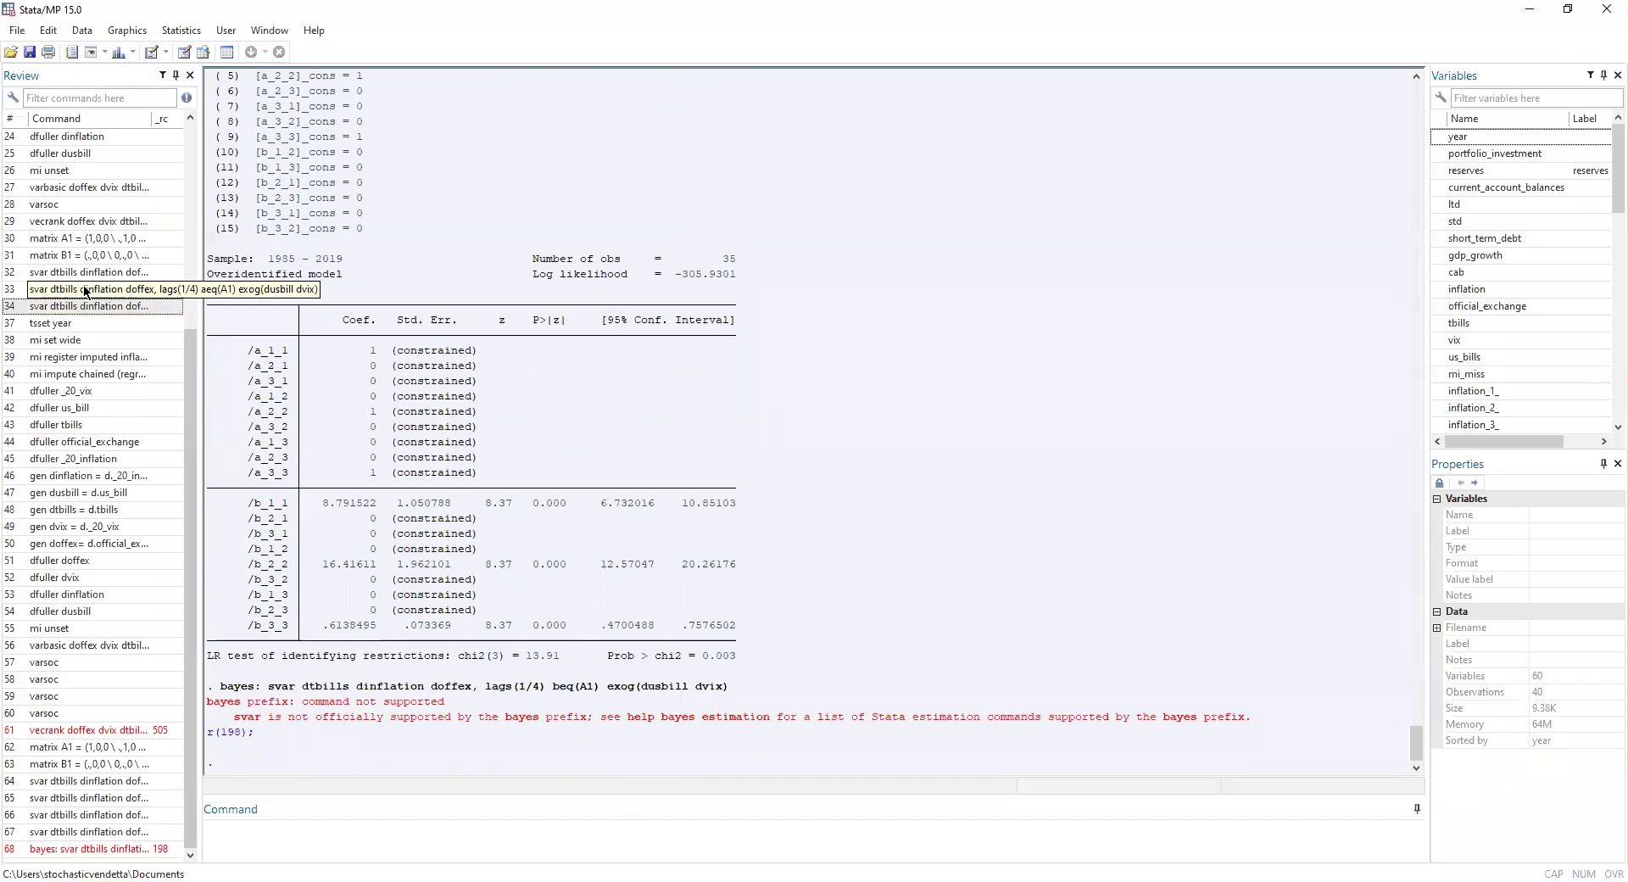
pyautogui.click(104, 274)
pyautogui.click(785, 839)
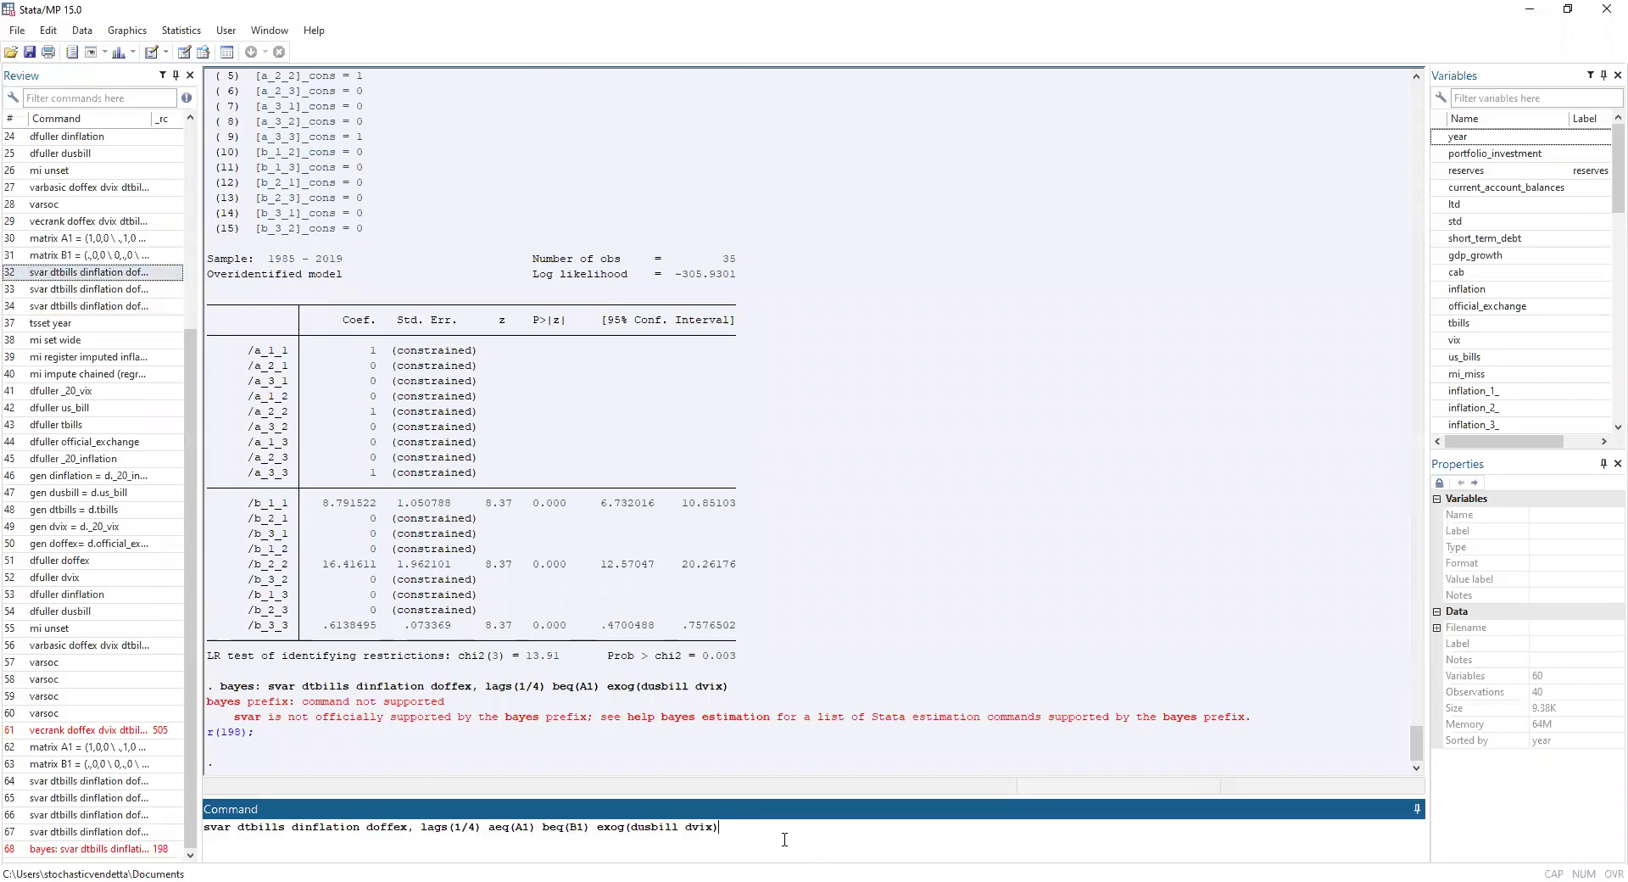
pyautogui.press('BackSpace')
pyautogui.press('BackSpace')
pyautogui.press('BackSpace')
pyautogui.press('BackSpace')
pyautogui.press('BackSpace')
pyautogui.press('BackSpace')
pyautogui.press('BackSpace')
pyautogui.press('BackSpace')
pyautogui.press('BackSpace')
pyautogui.press('BackSpace')
pyautogui.press('BackSpace')
pyautogui.press('BackSpace')
pyautogui.press('BackSpace')
pyautogui.press('BackSpace')
pyautogui.press('BackSpace')
pyautogui.press('BackSpace')
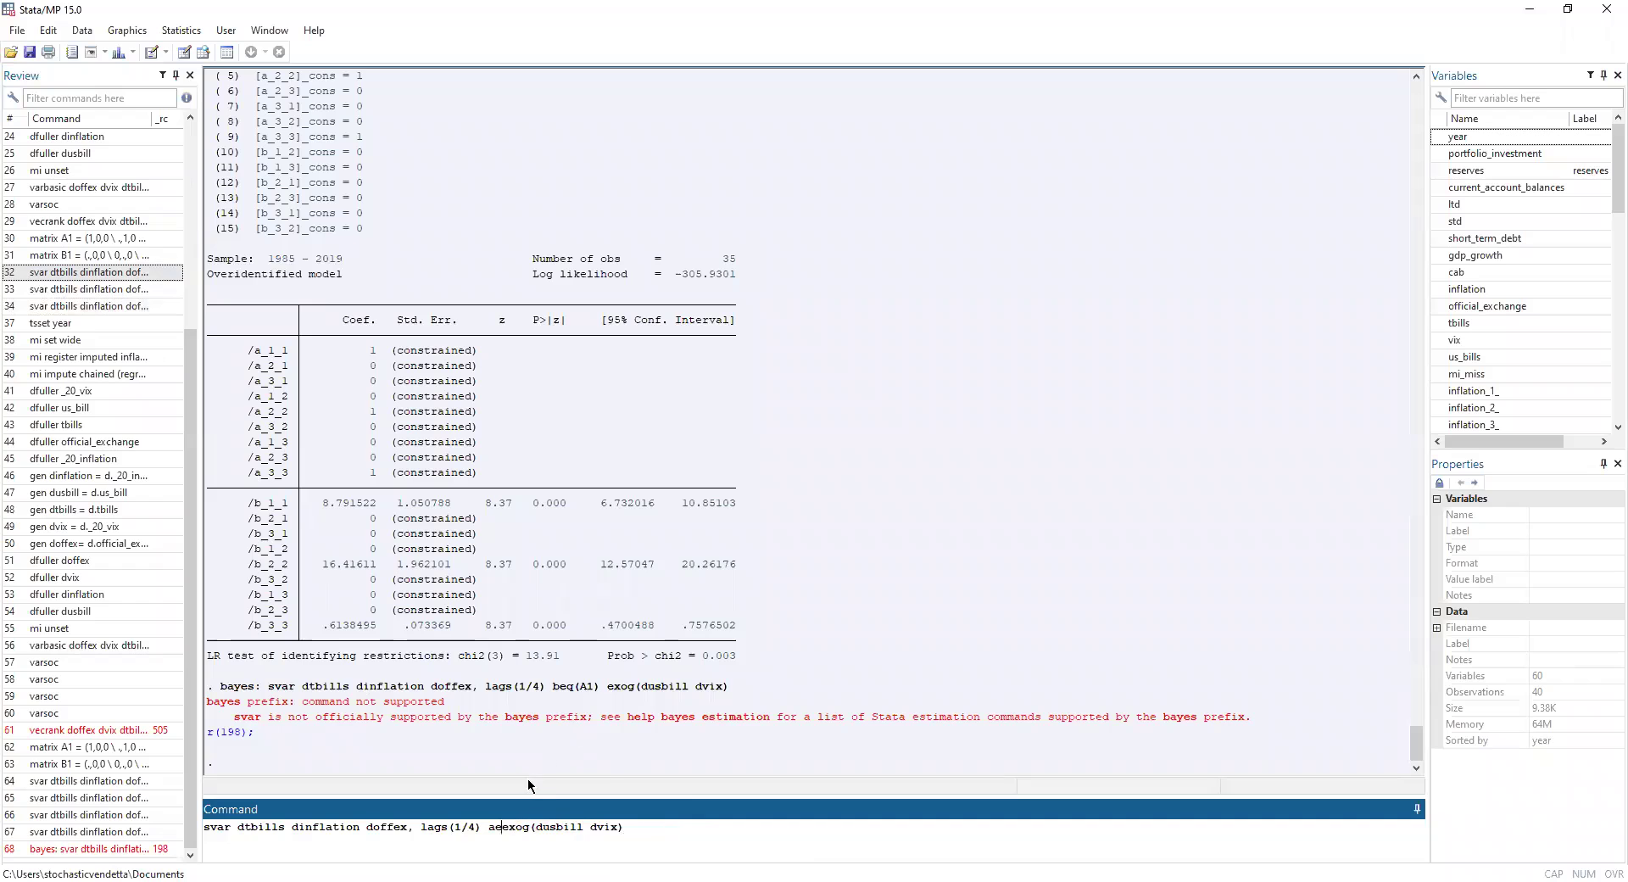
pyautogui.click(208, 827)
pyautogui.press('BackSpace')
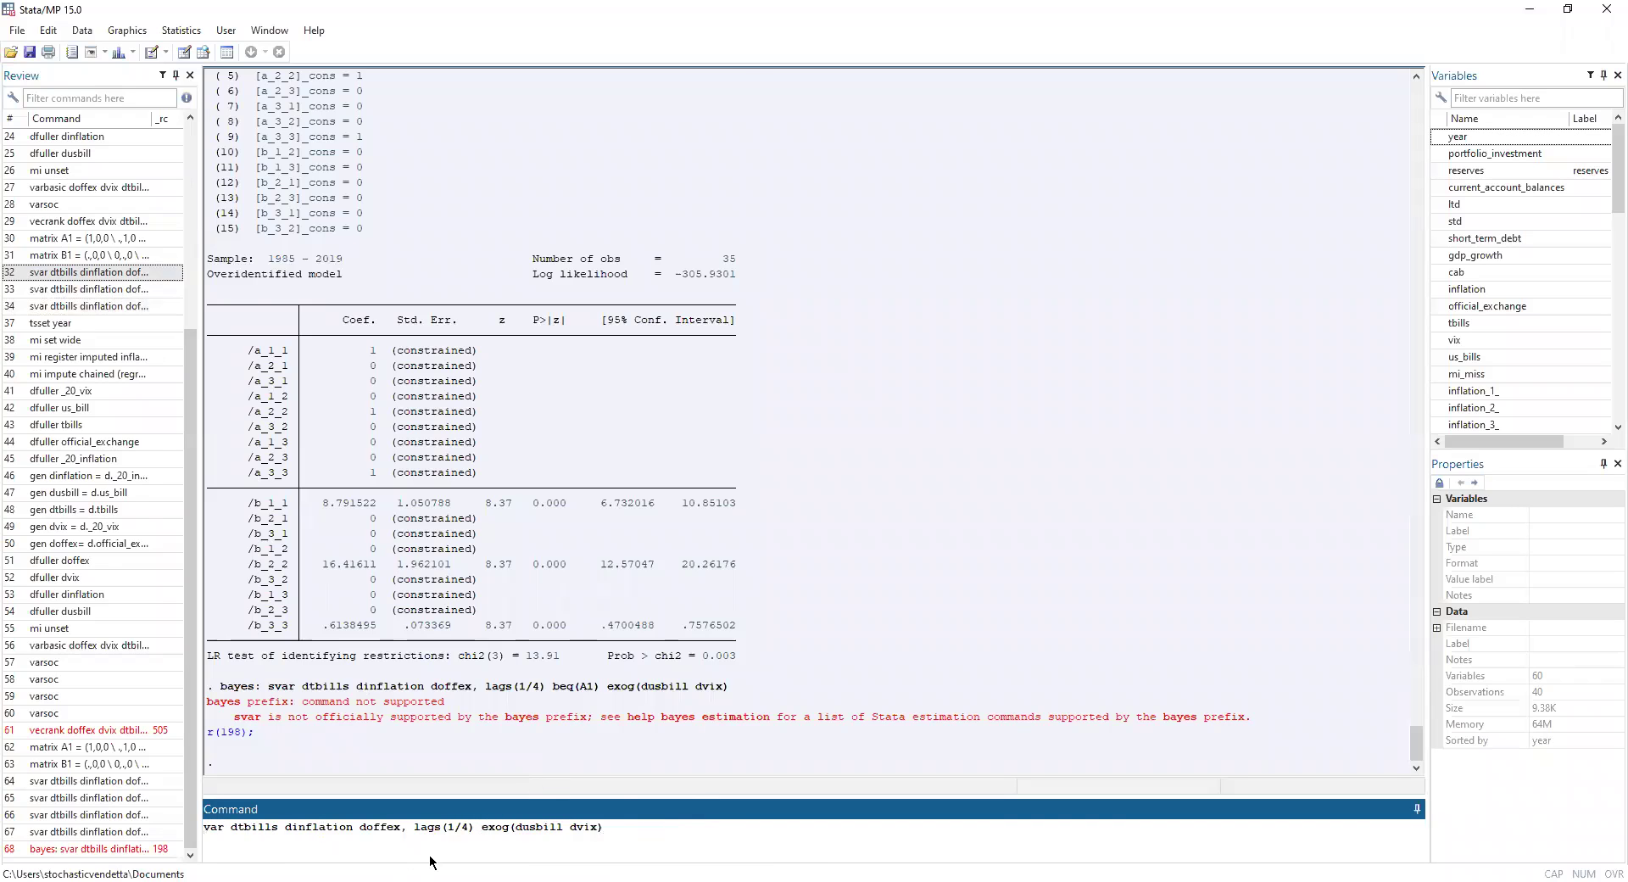
# Step: Run the reduced-form VAR and browse its coefficient tables through the doffex equation
pyautogui.press('Return')
pyautogui.scroll(10, 704, 492)
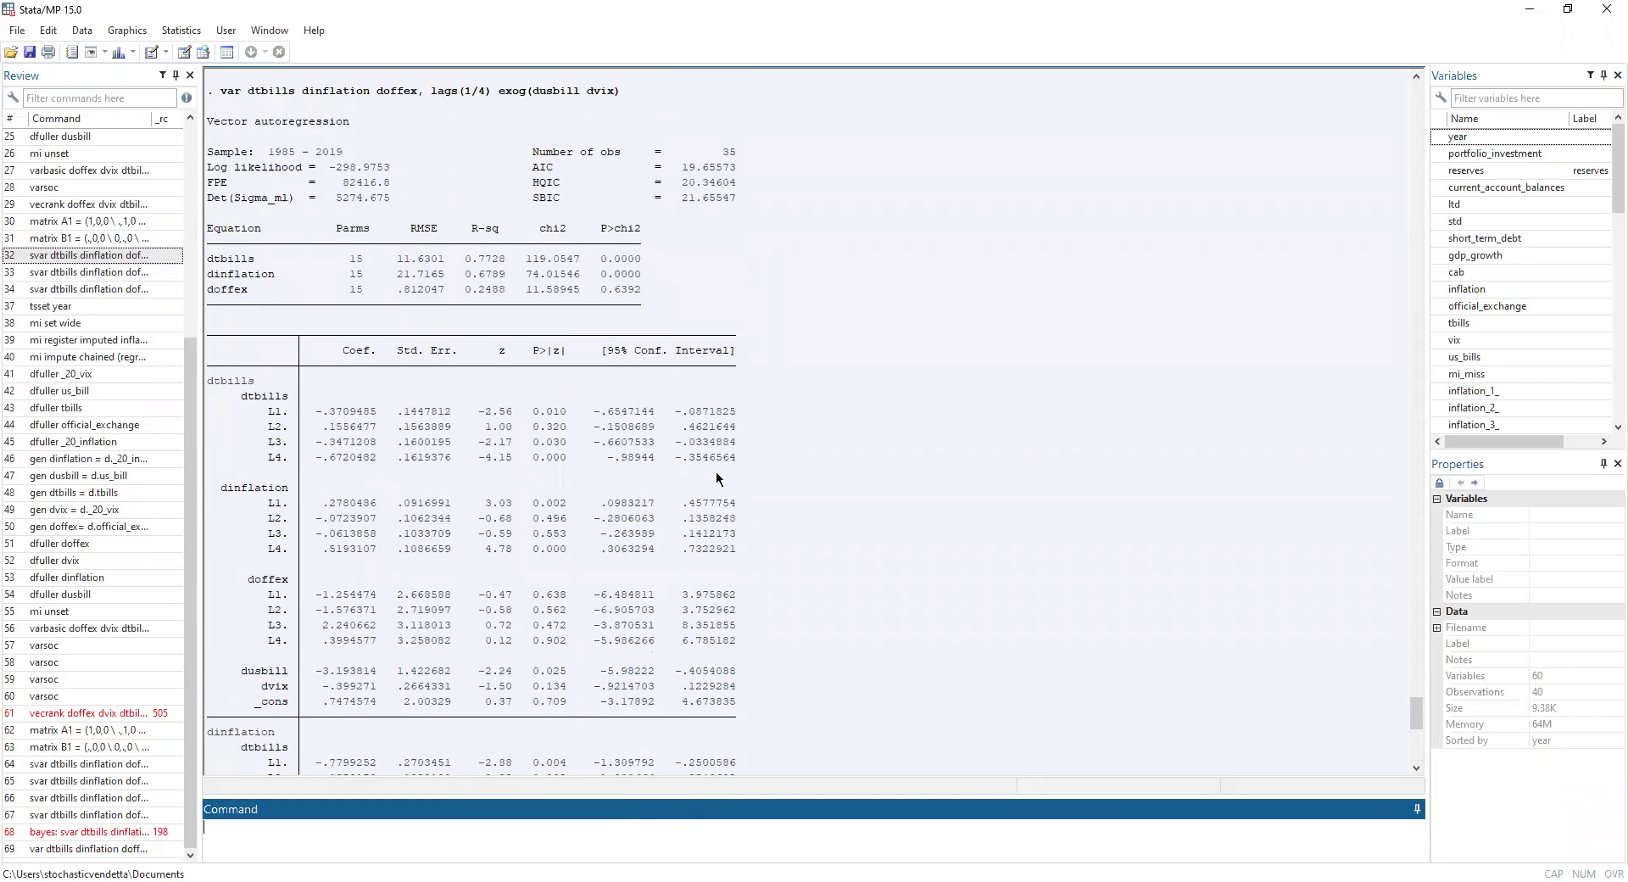
pyautogui.scroll(1, 716, 470)
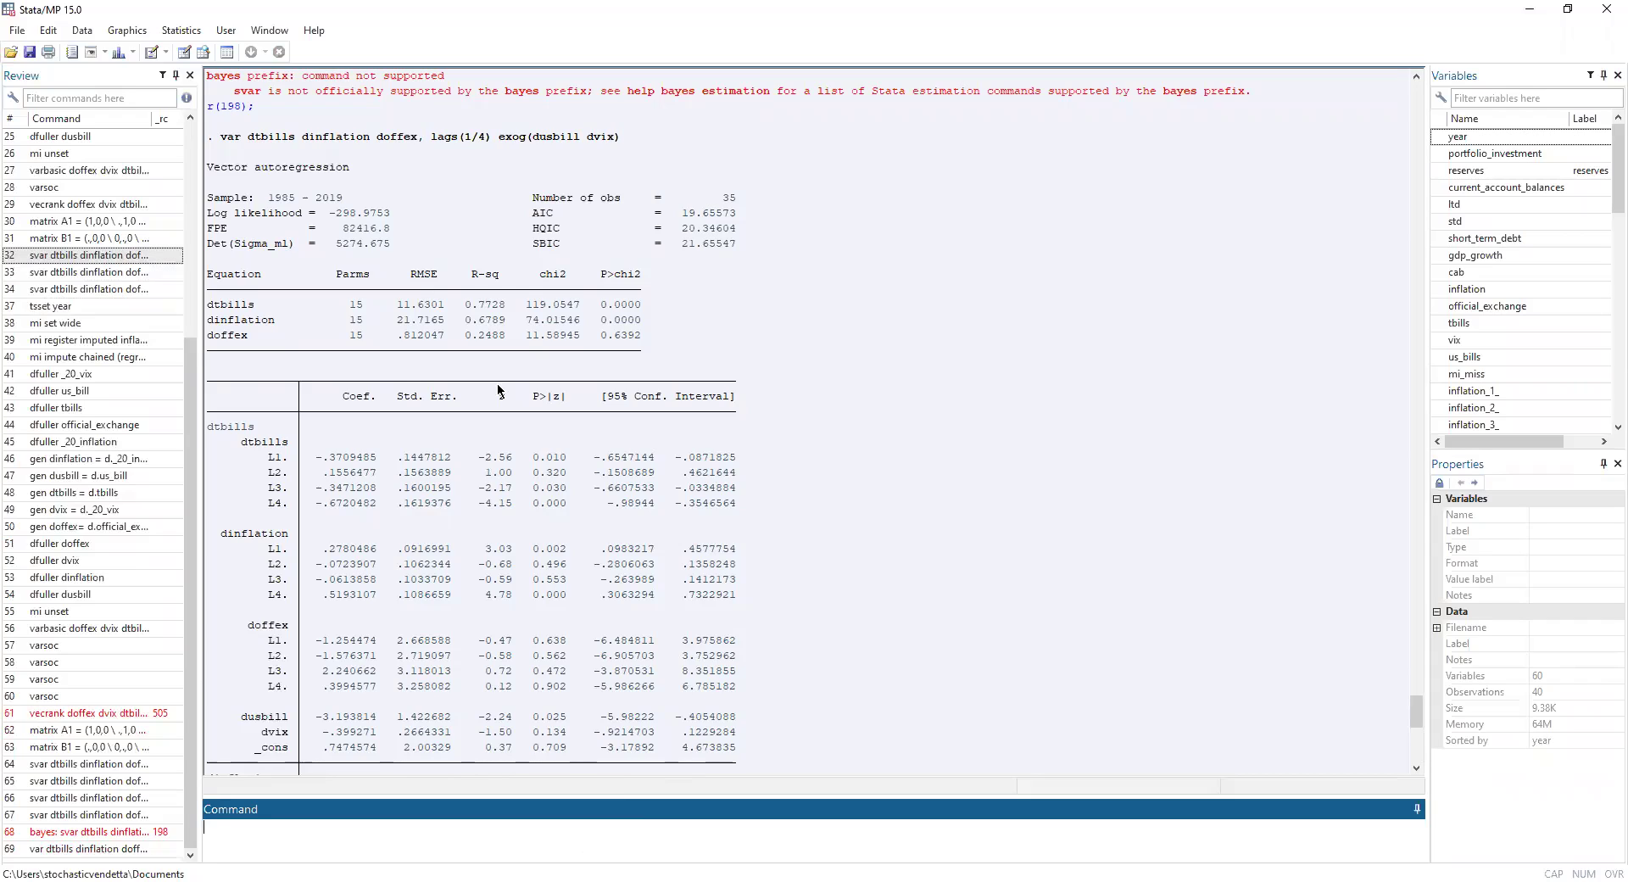
pyautogui.scroll(9, 497, 383)
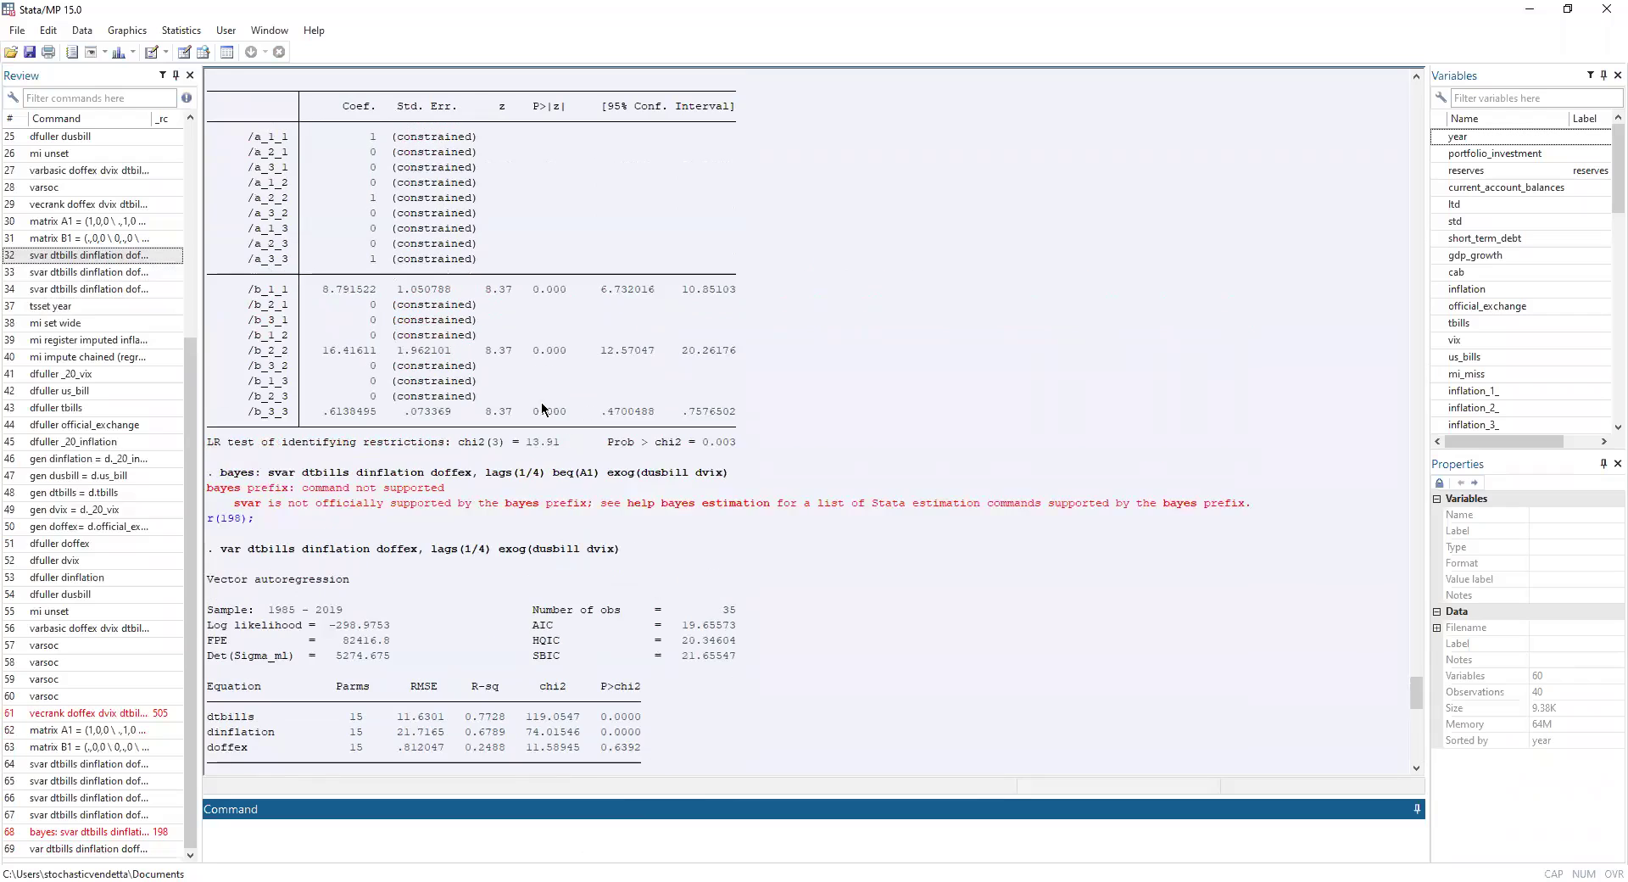
pyautogui.scroll(7, 446, 281)
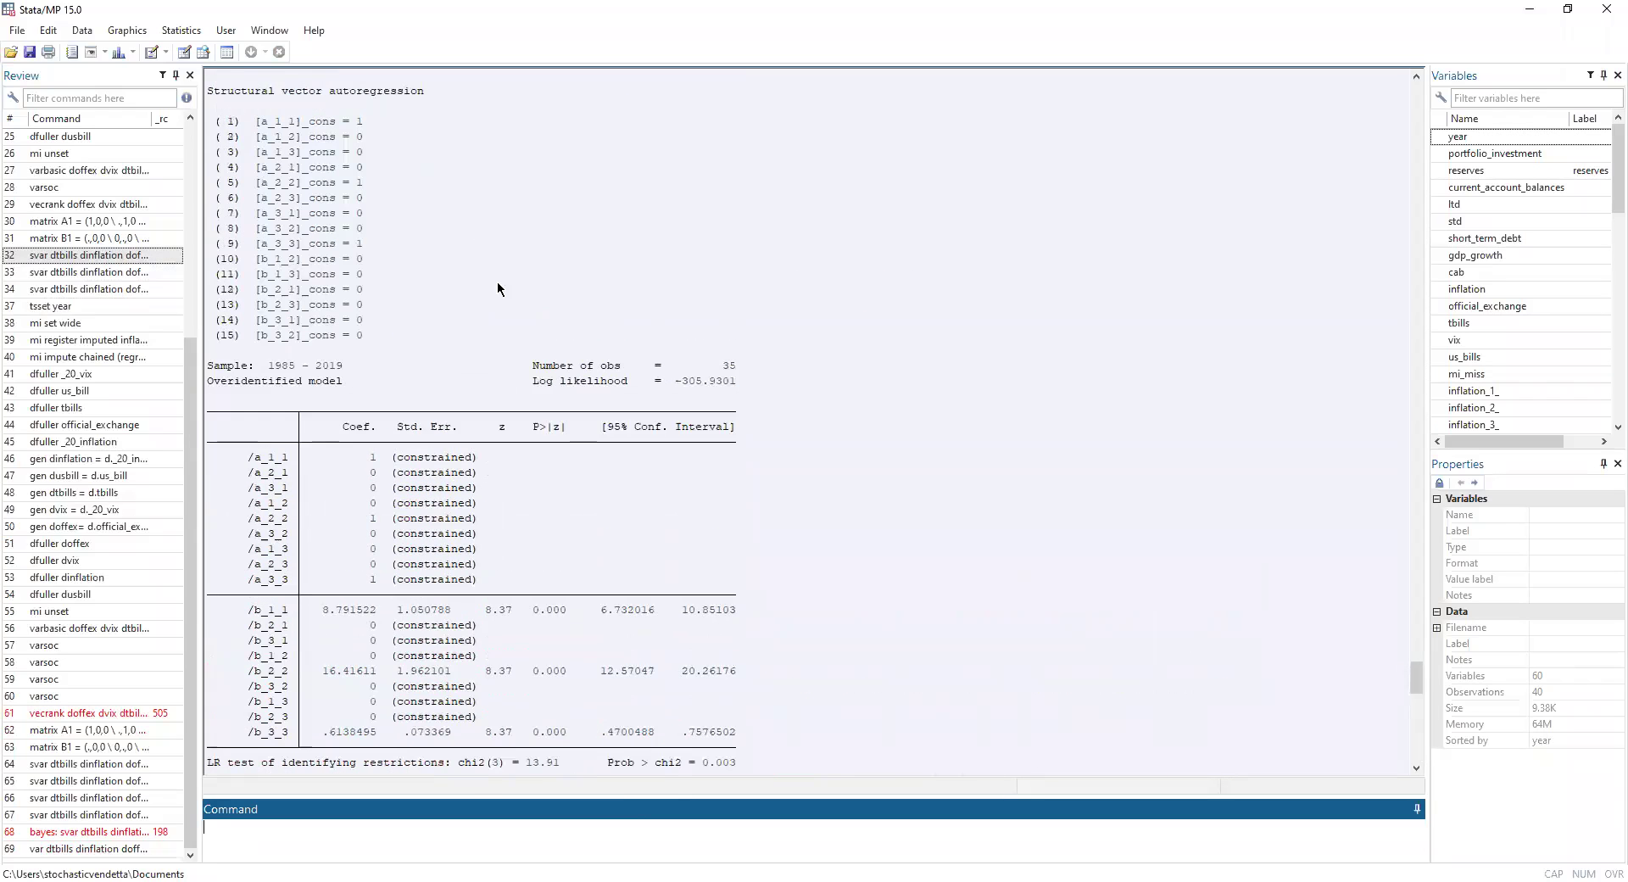
pyautogui.scroll(-3, 479, 555)
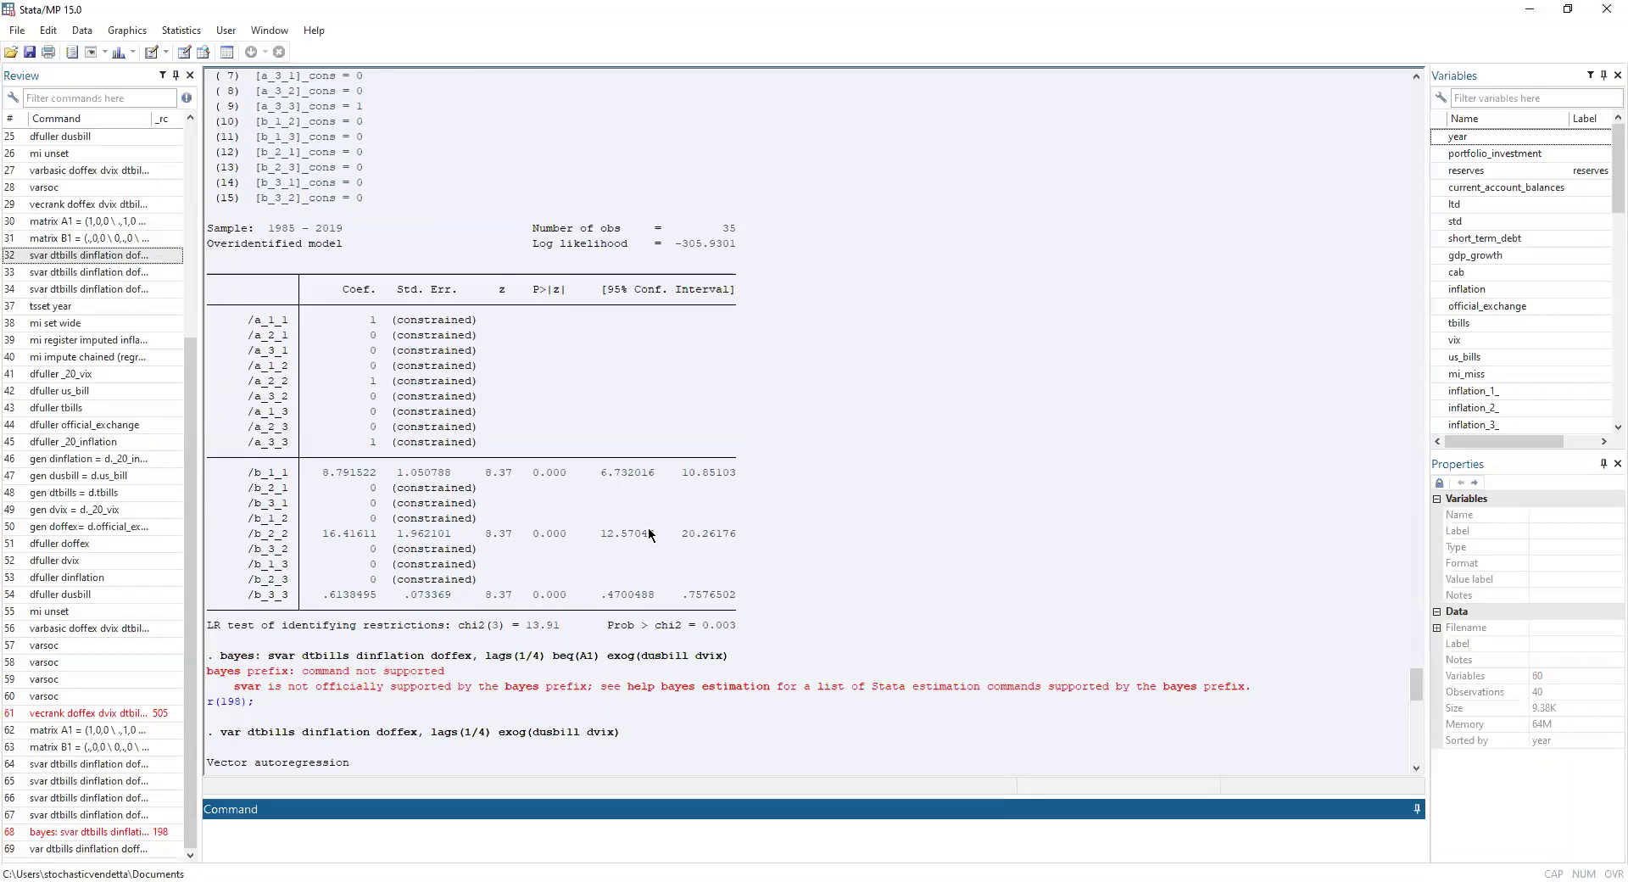
pyautogui.scroll(-11, 630, 357)
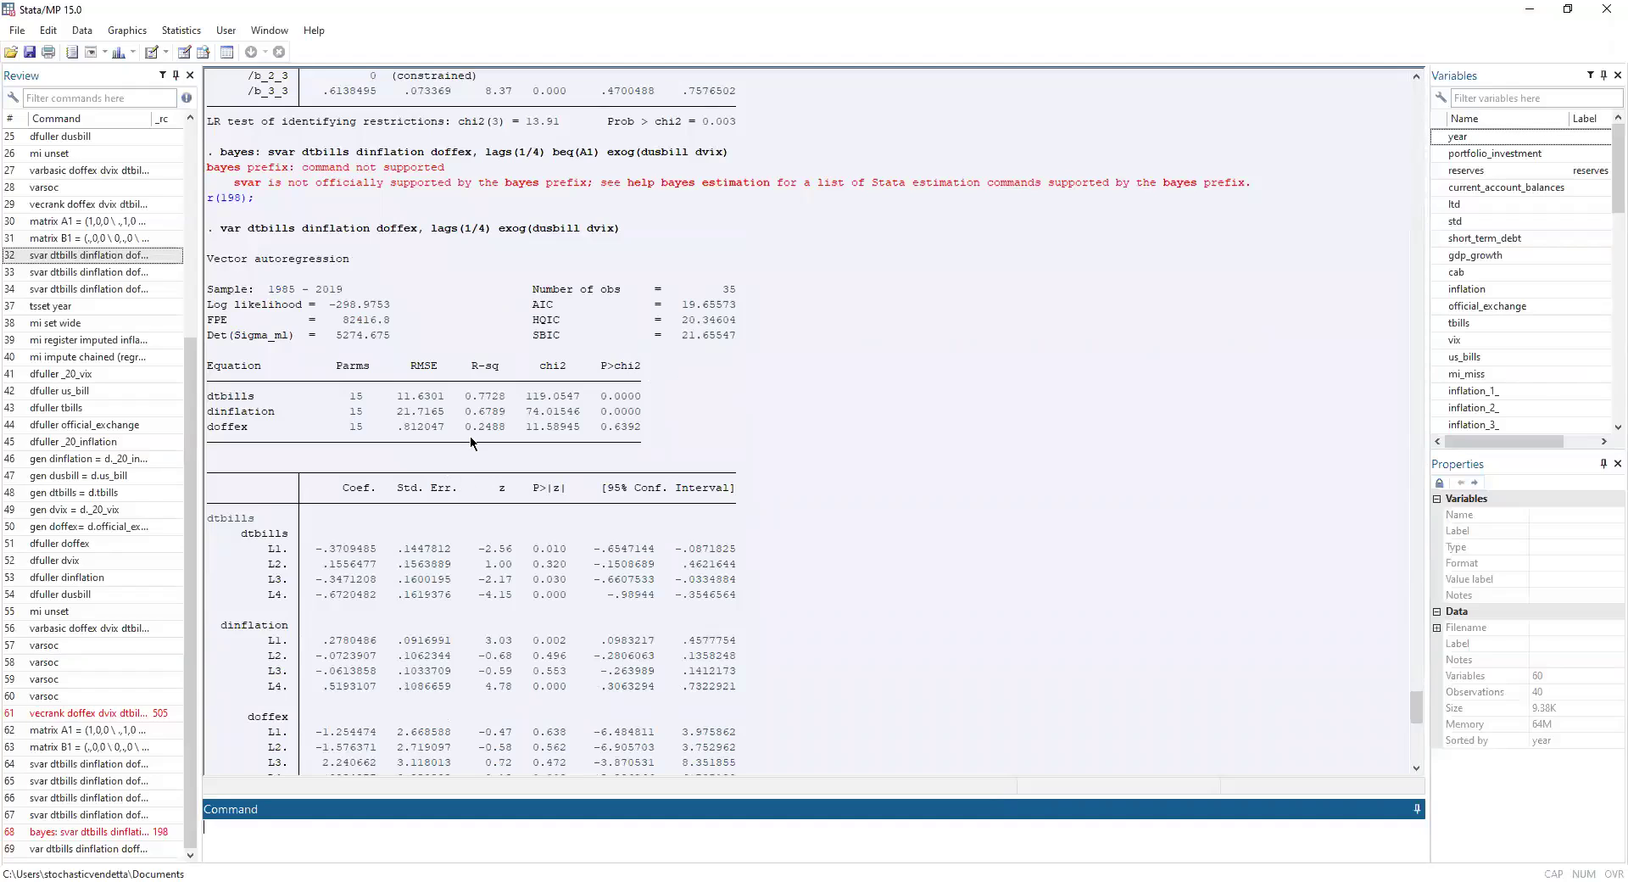
pyautogui.scroll(-4, 492, 439)
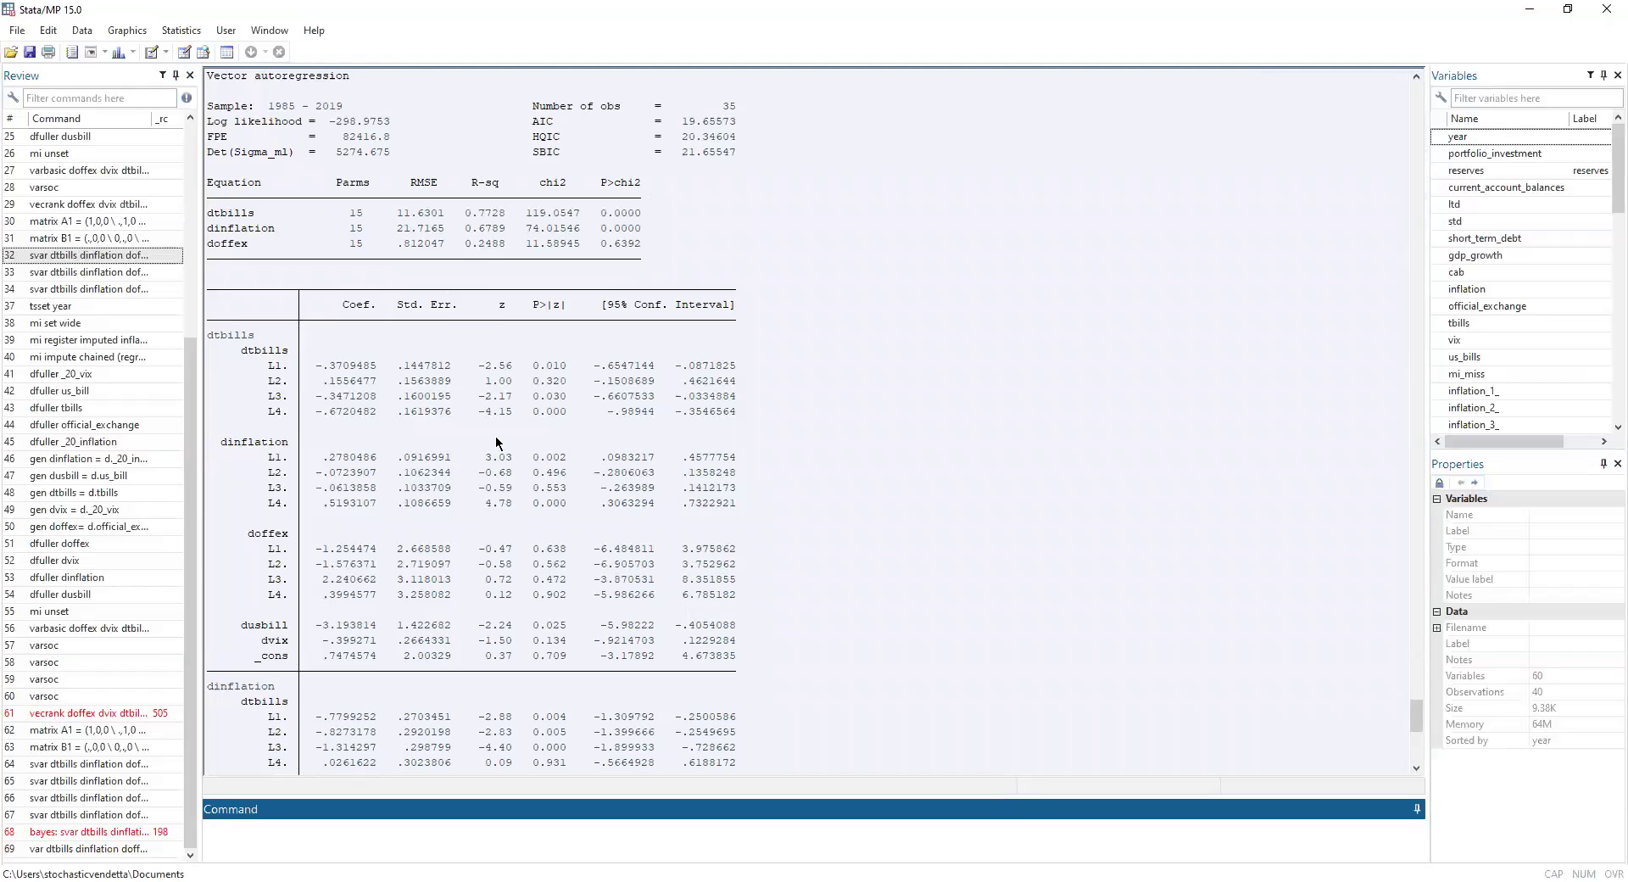
pyautogui.scroll(13, 496, 441)
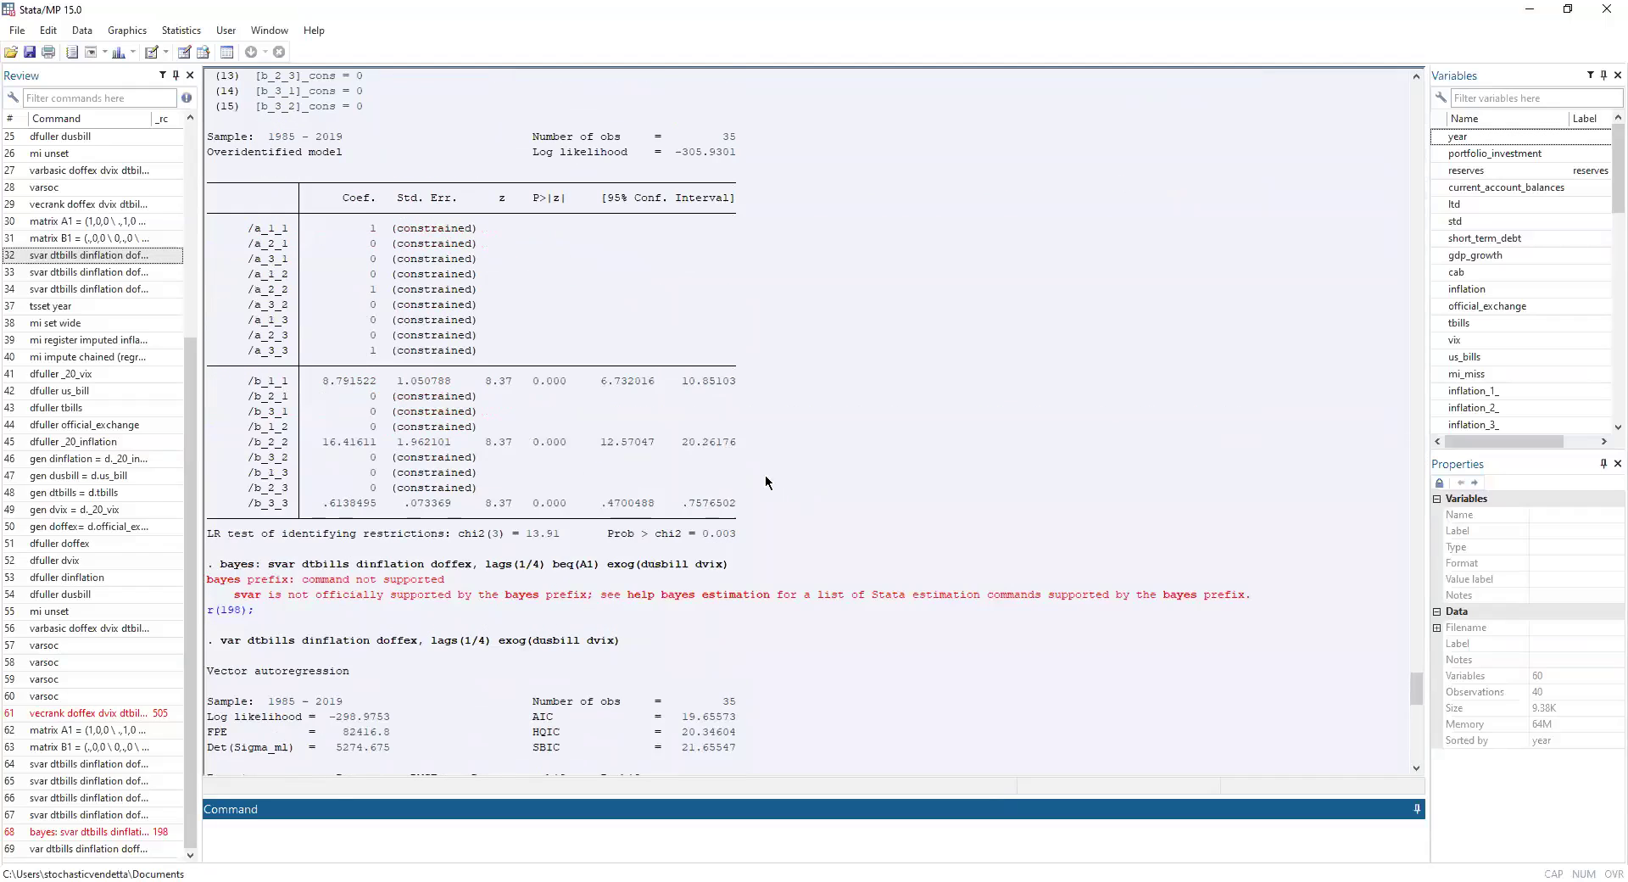
pyautogui.click(817, 343)
pyautogui.scroll(3, 628, 324)
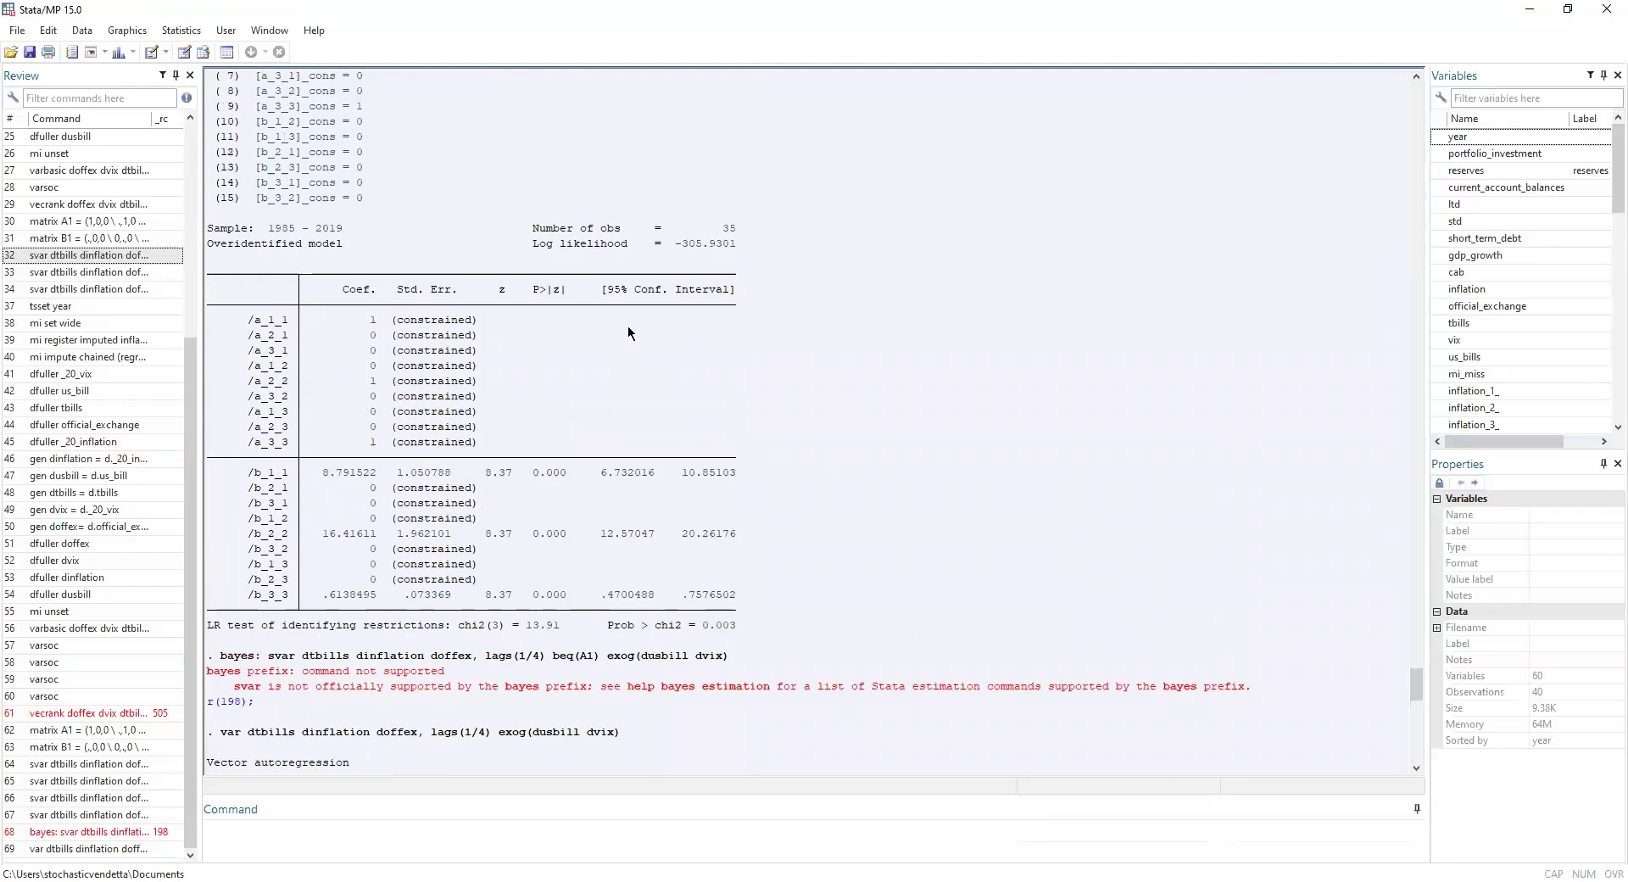
pyautogui.scroll(1, 588, 348)
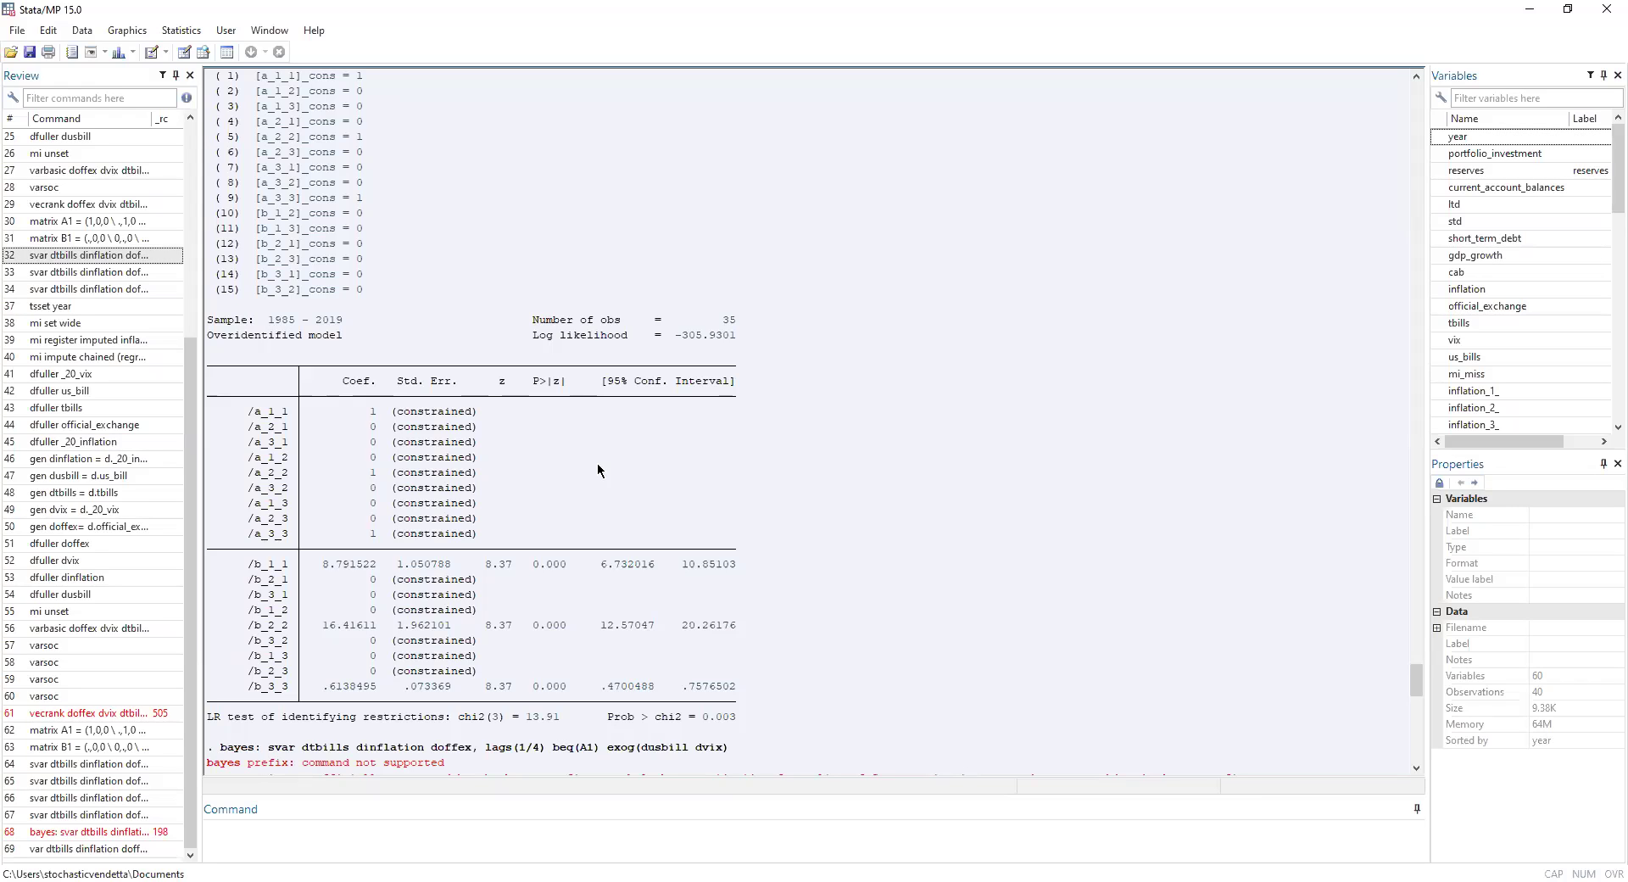
pyautogui.scroll(-20, 600, 468)
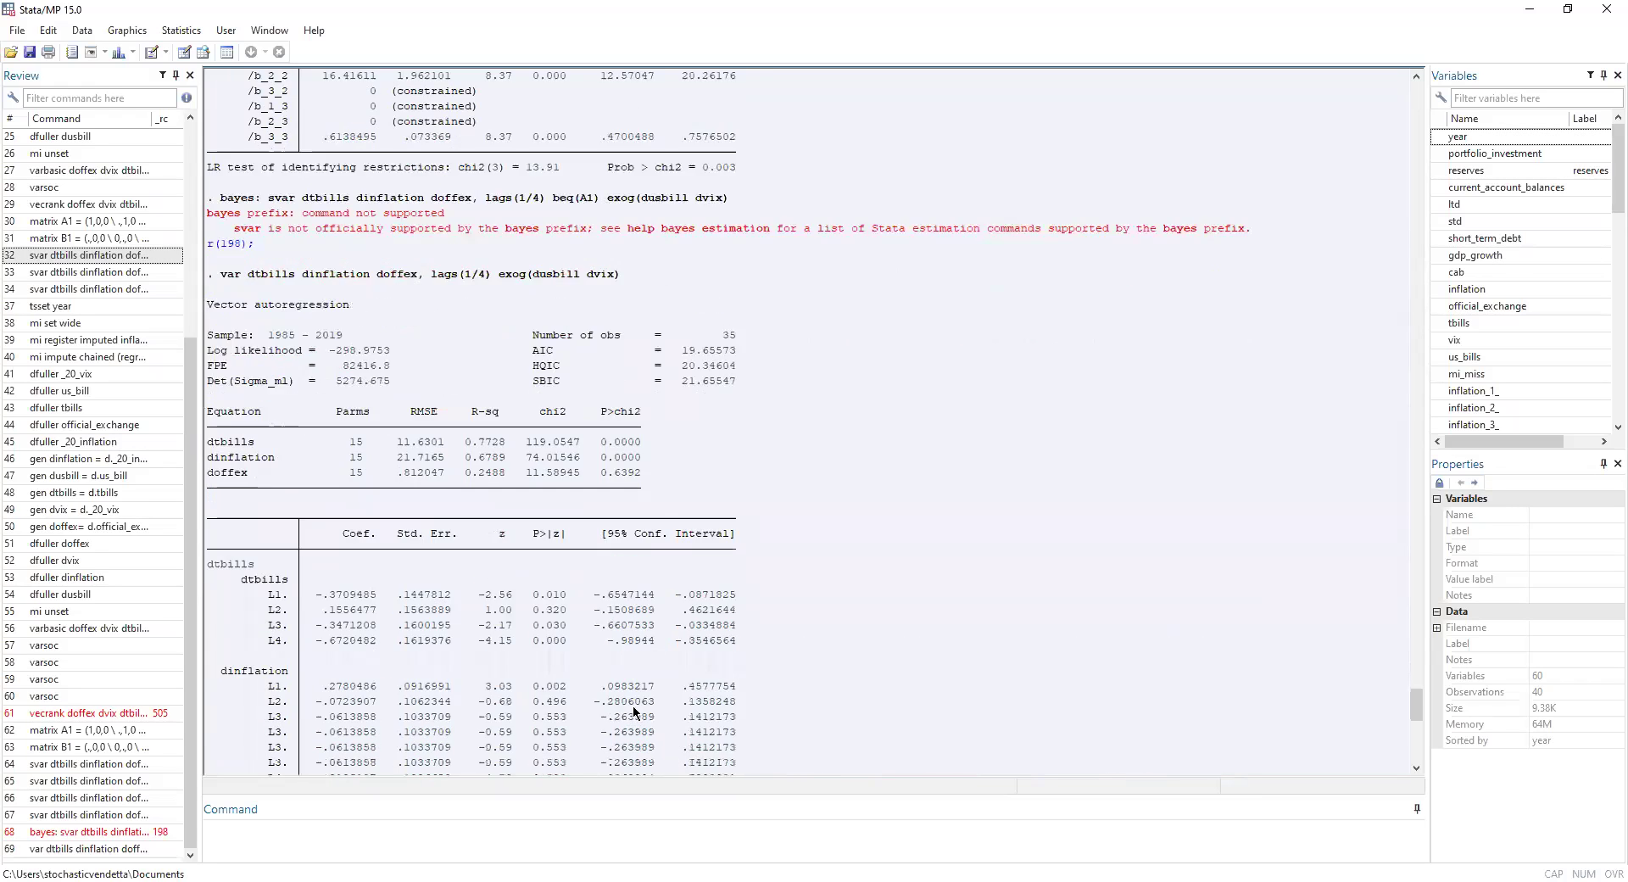
pyautogui.scroll(-5, 733, 576)
pyautogui.click(769, 846)
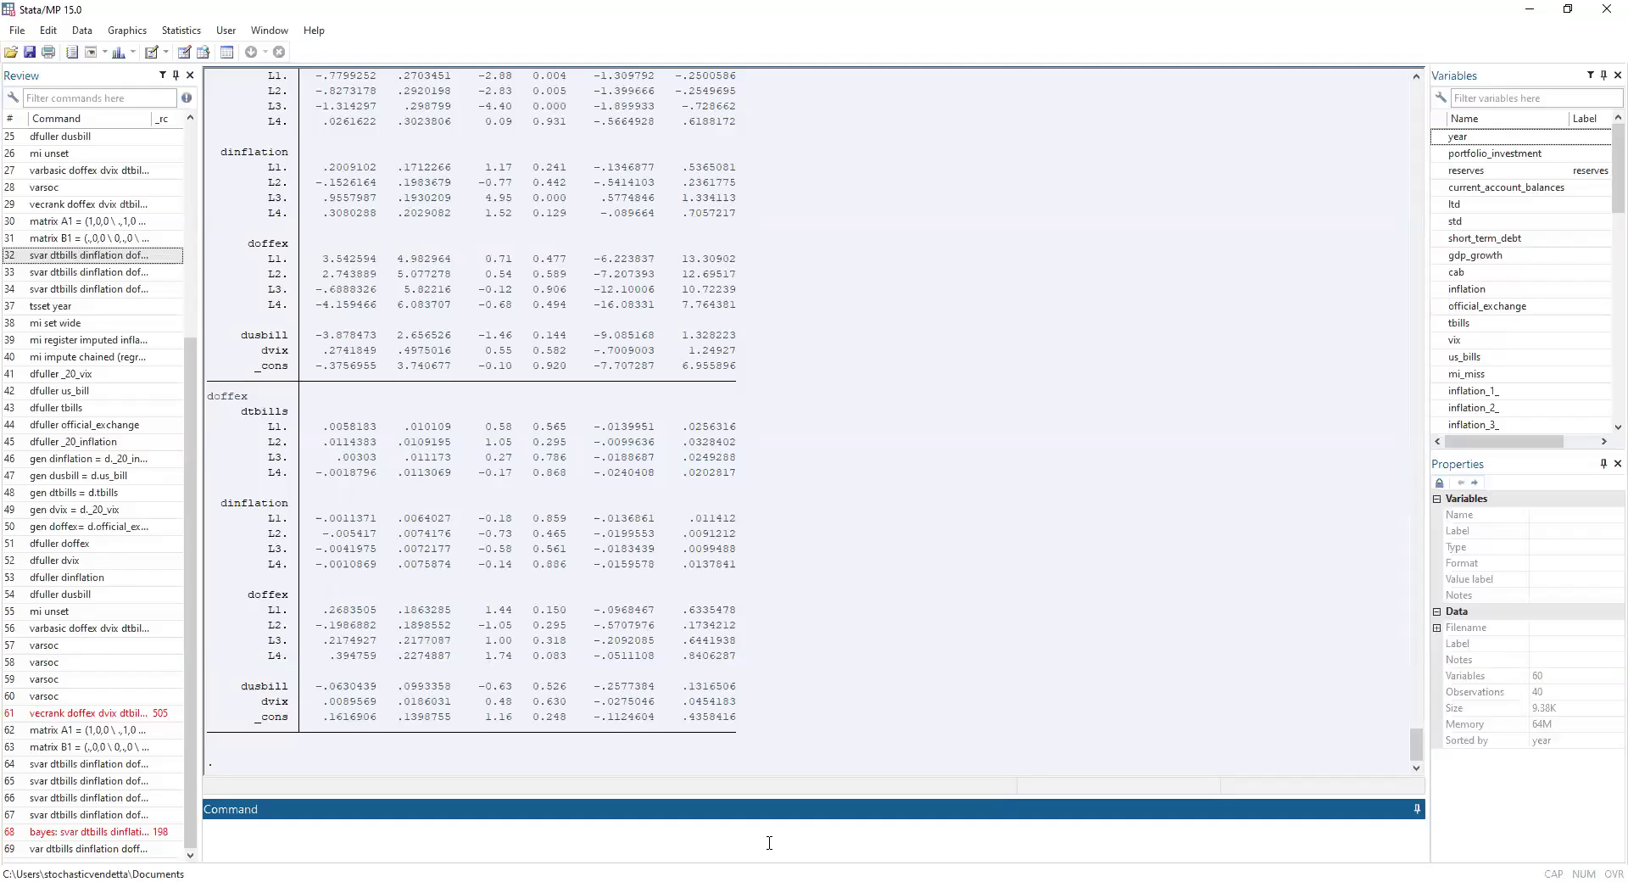
# Step: Run irf to activate _varbasic.irf and bring up the orthogonalized impulse-response graphs with 95% CIs
pyautogui.write('irf')
pyautogui.press('Return')
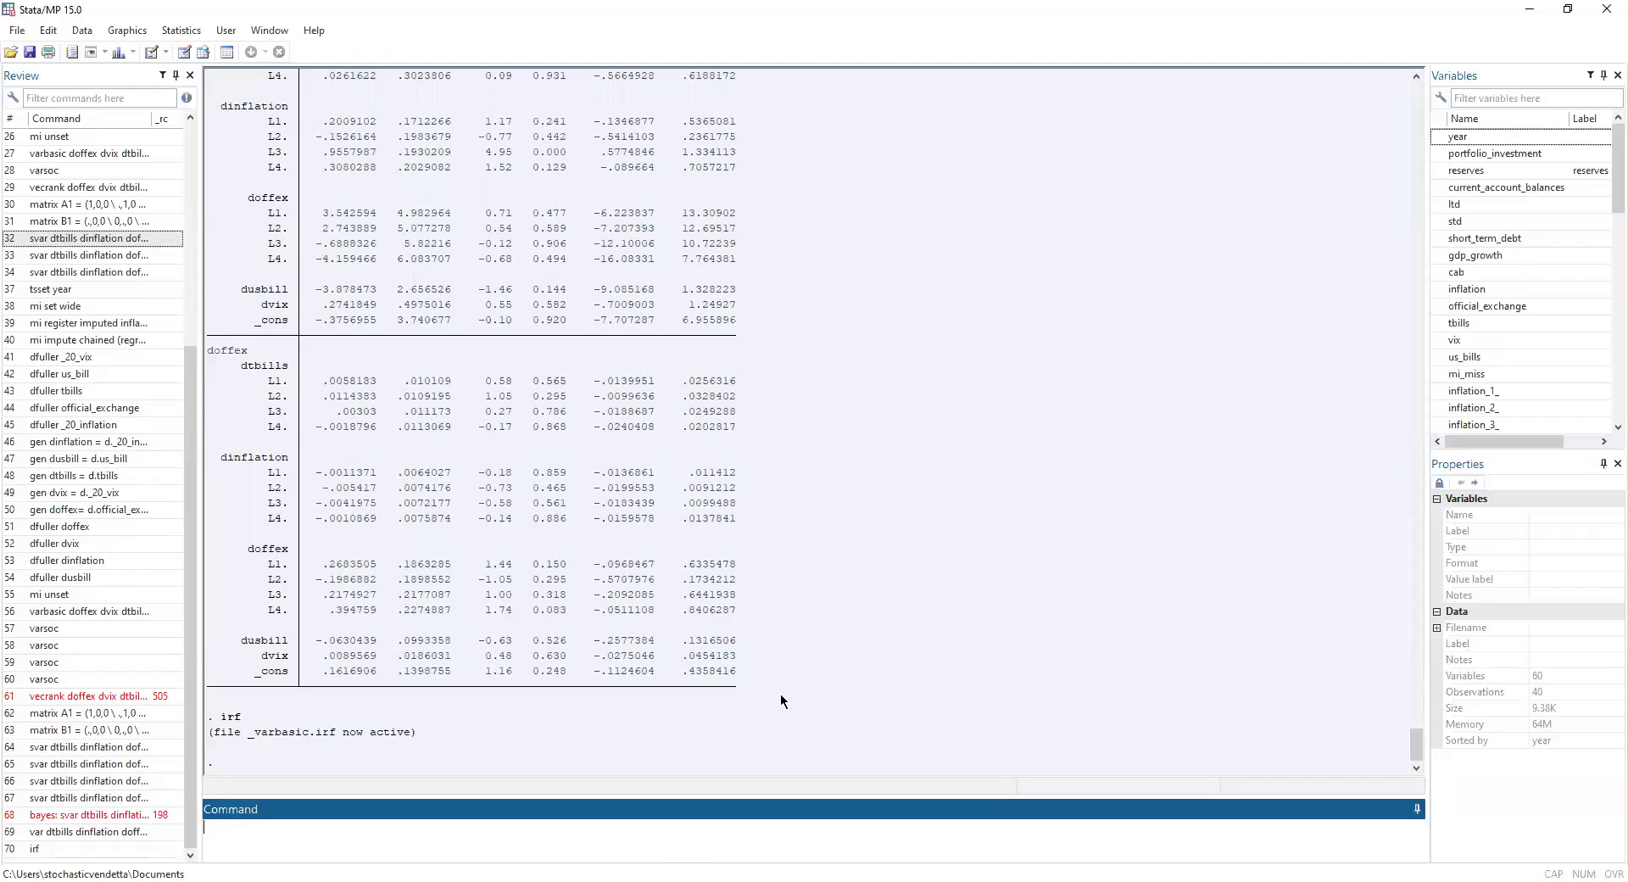
pyautogui.click(681, 734)
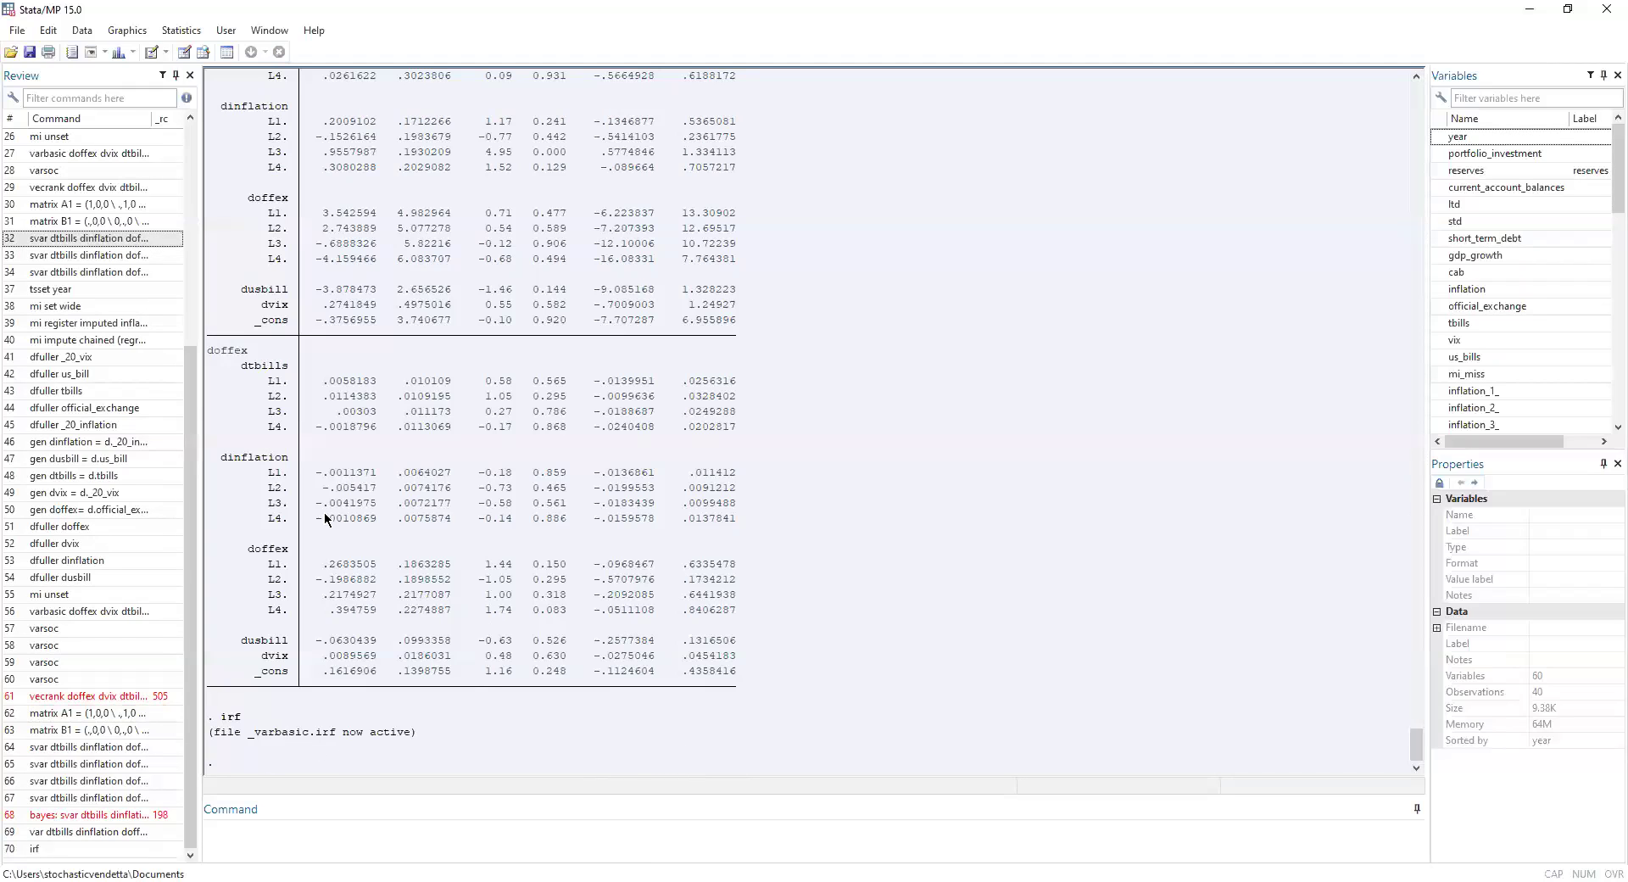
pyautogui.click(411, 852)
pyautogui.hotkey('alt', 'Tab')
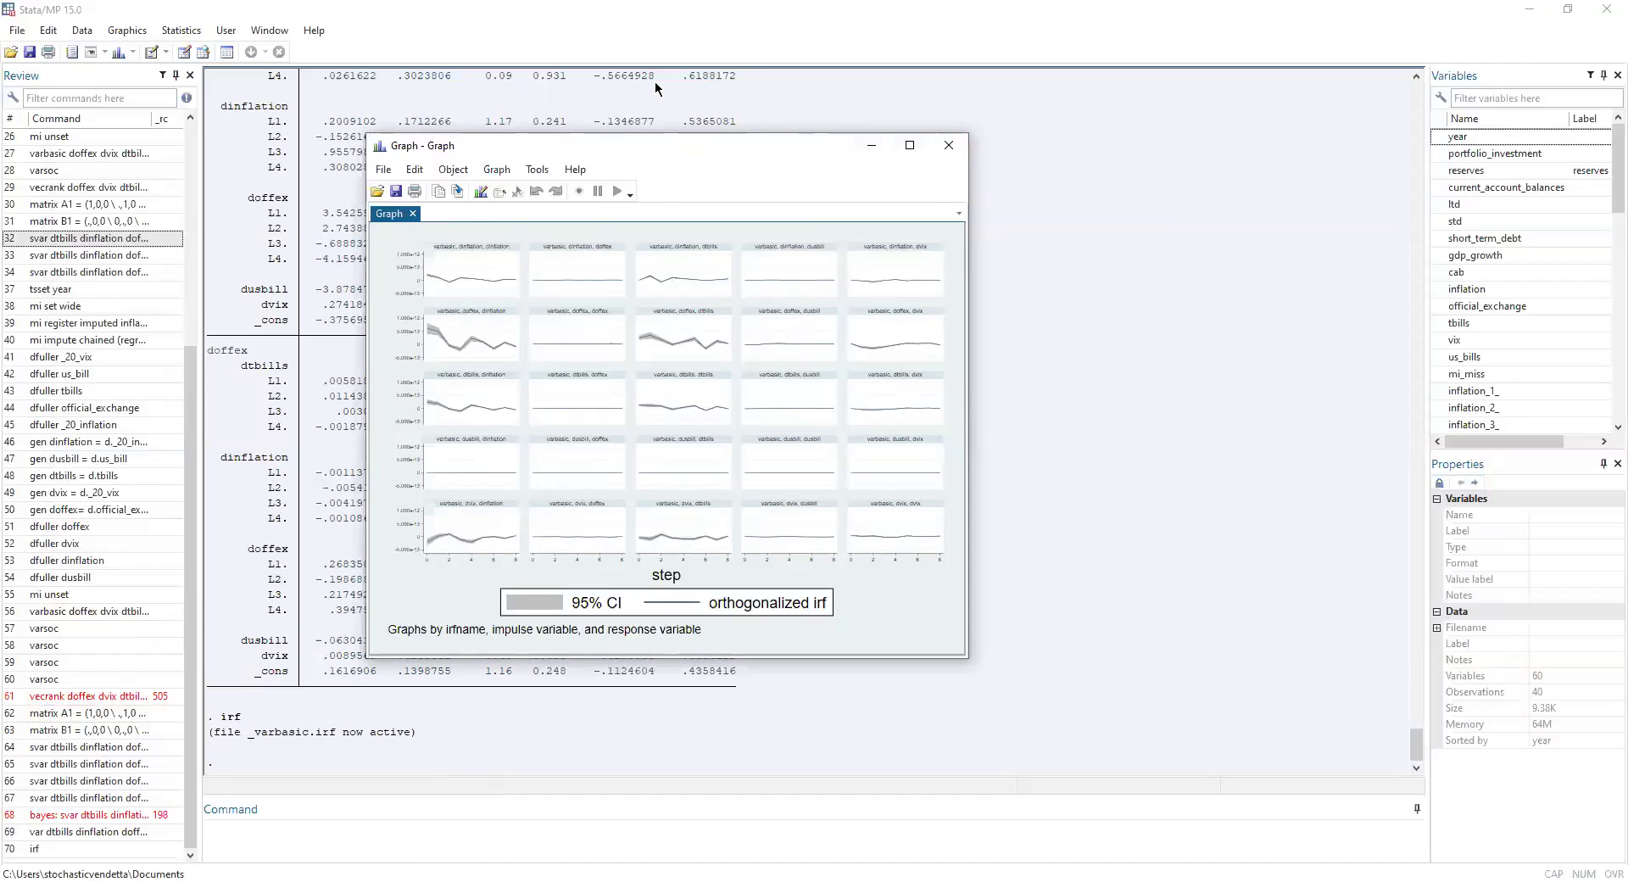
# Step: Reposition the IRF graph window a few times, then close it
pyautogui.moveTo(839, 146); pyautogui.dragTo(689, 103)
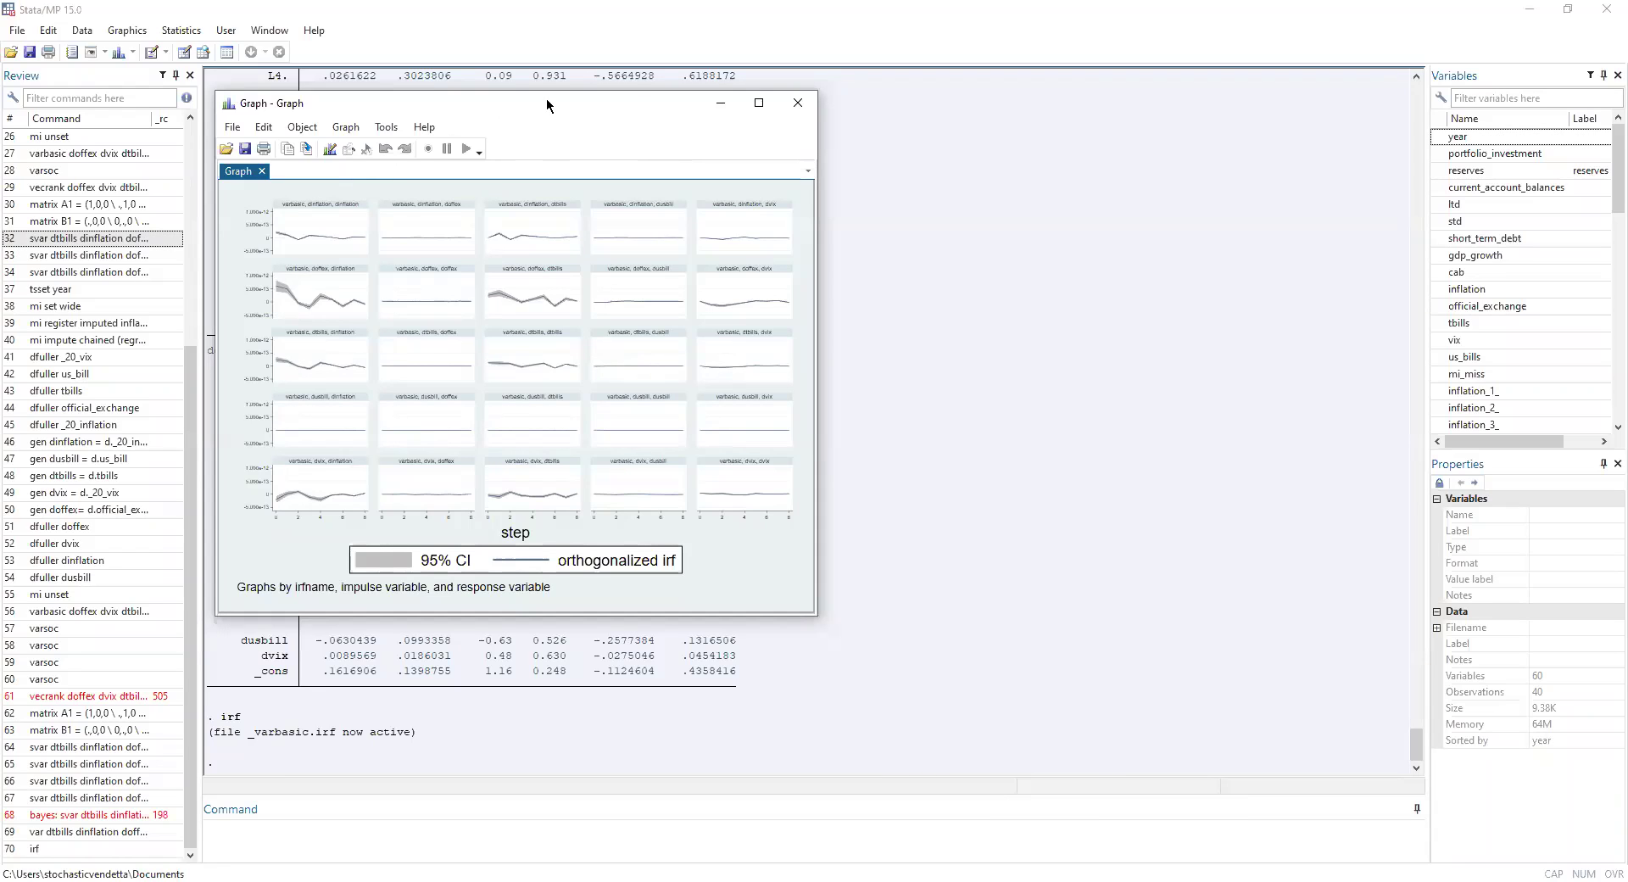
pyautogui.moveTo(546, 103); pyautogui.dragTo(1068, 132)
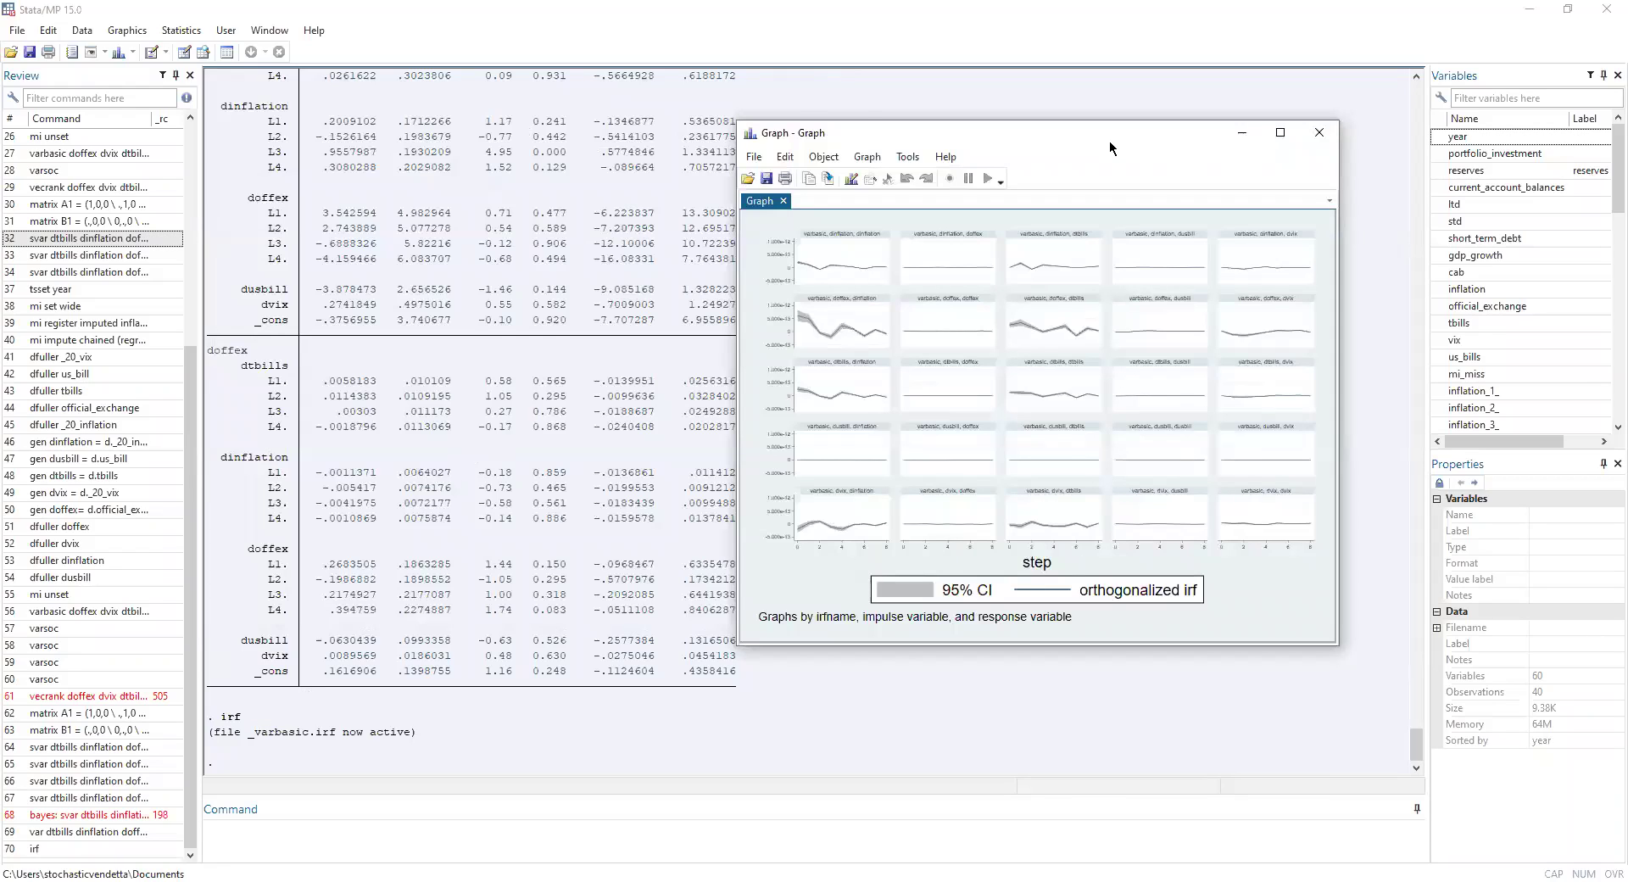
pyautogui.moveTo(1109, 140); pyautogui.dragTo(686, 197)
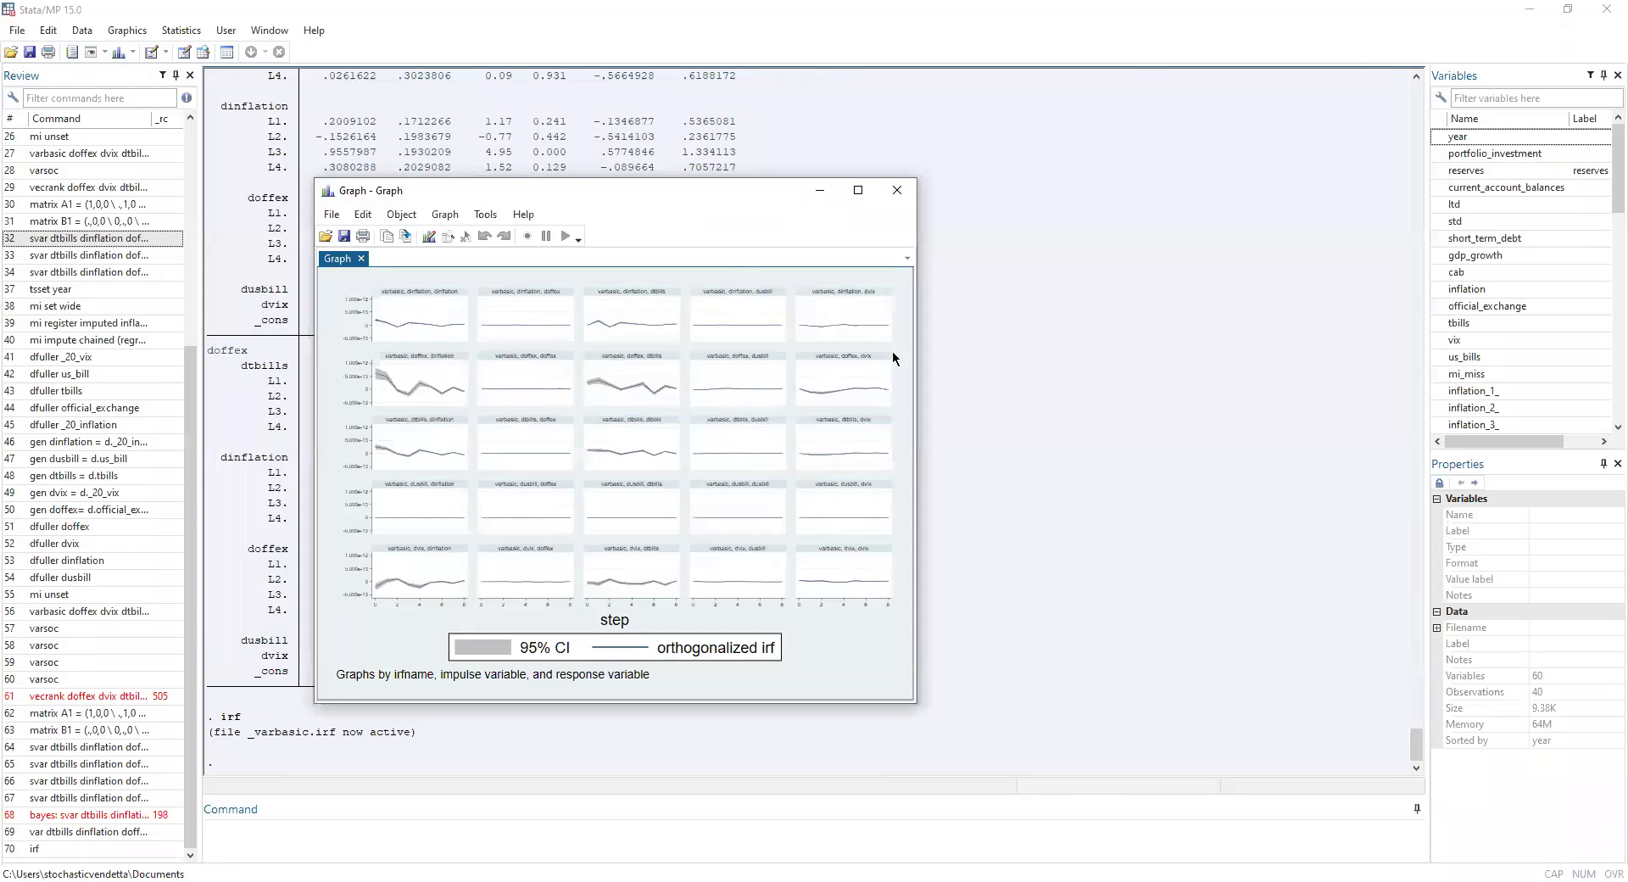
pyautogui.click(894, 200)
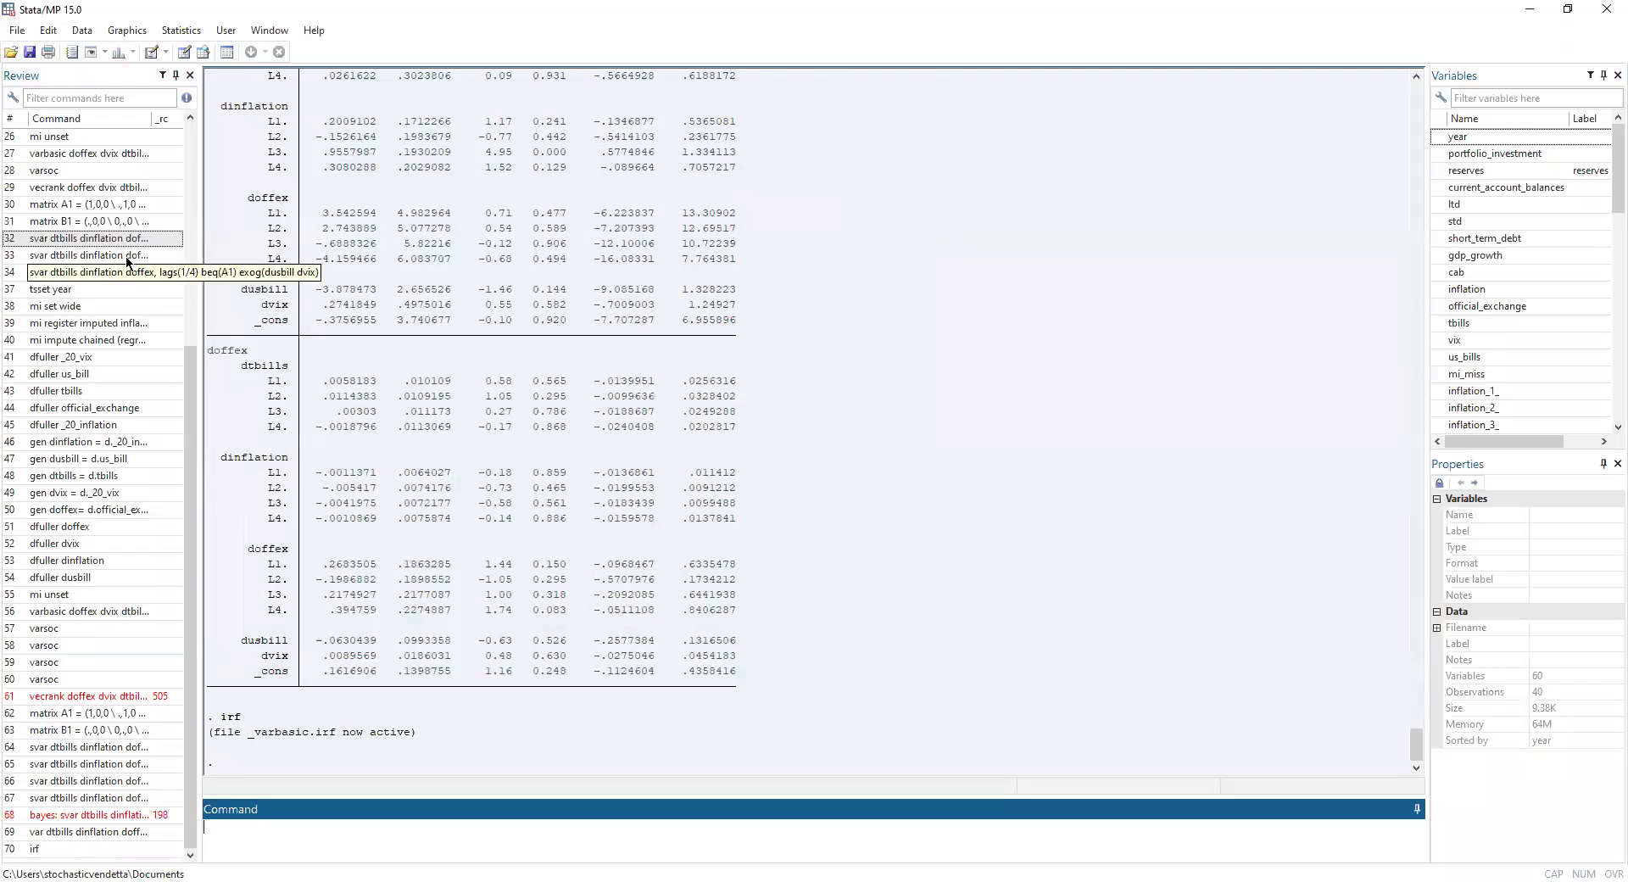